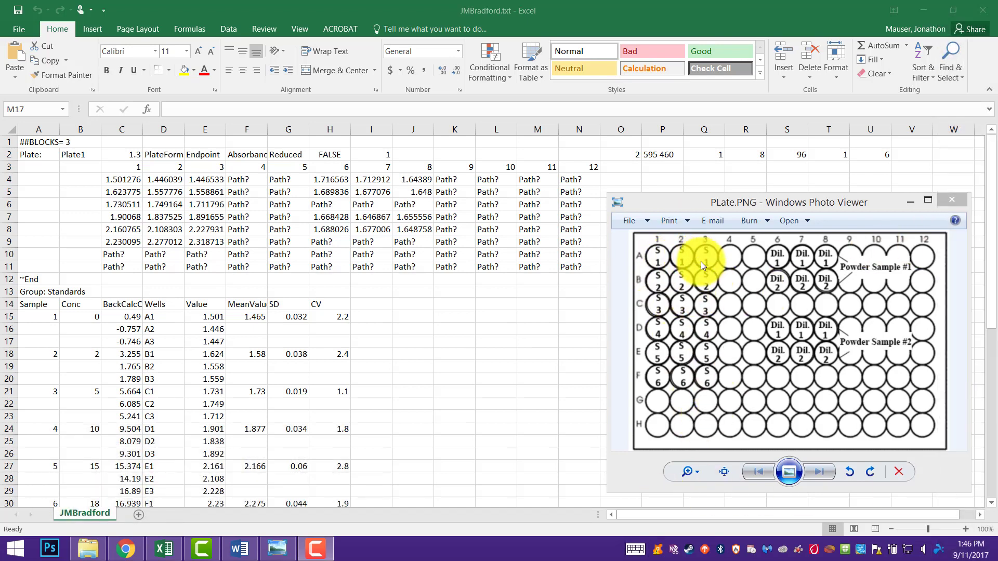
Enter the standard concentrations 0, 2, 5, 10, 15 and 18 in B4:B9, with the unit ug/mL in B10
click(89, 176)
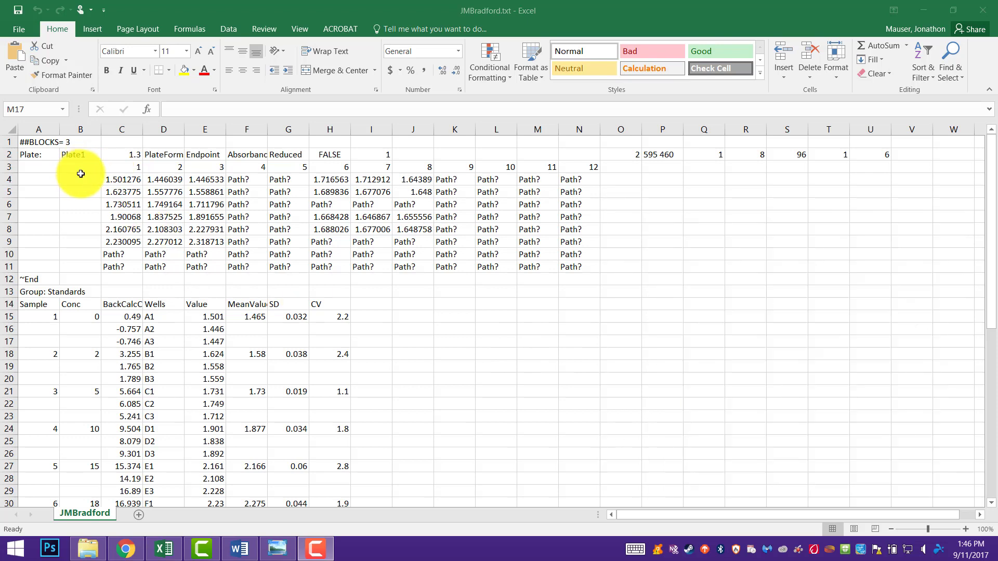
text(0)
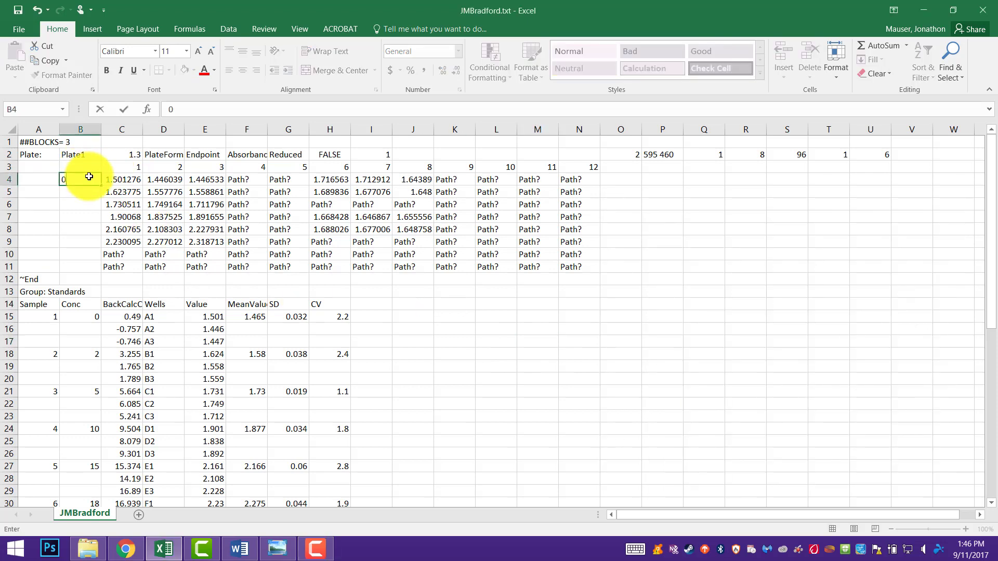
text(2)
key(Return)
text(5)
key(Return)
text(10)
key(Left)
text(15)
key(Return)
text(18)
key(Return)
text(u)
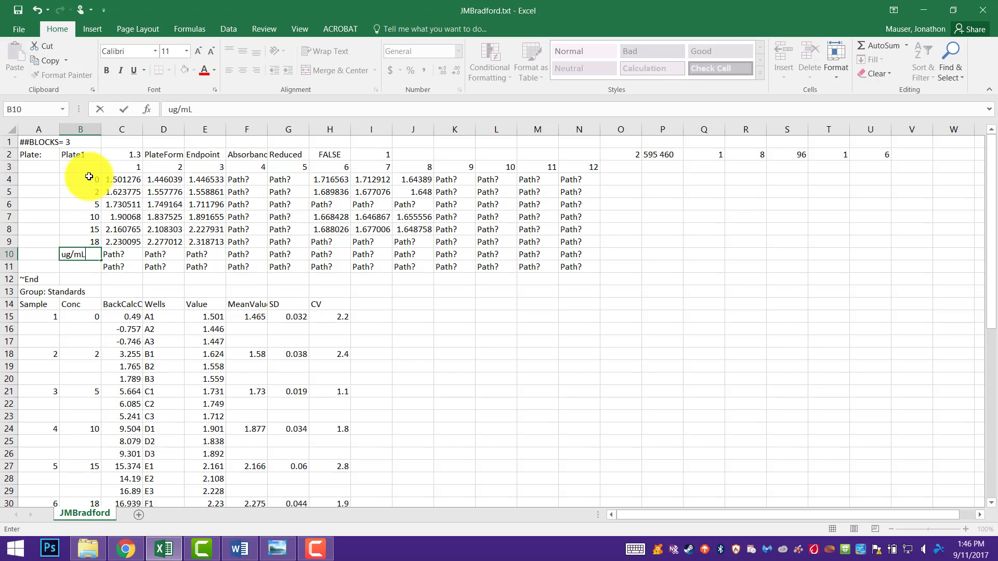
key(Return)
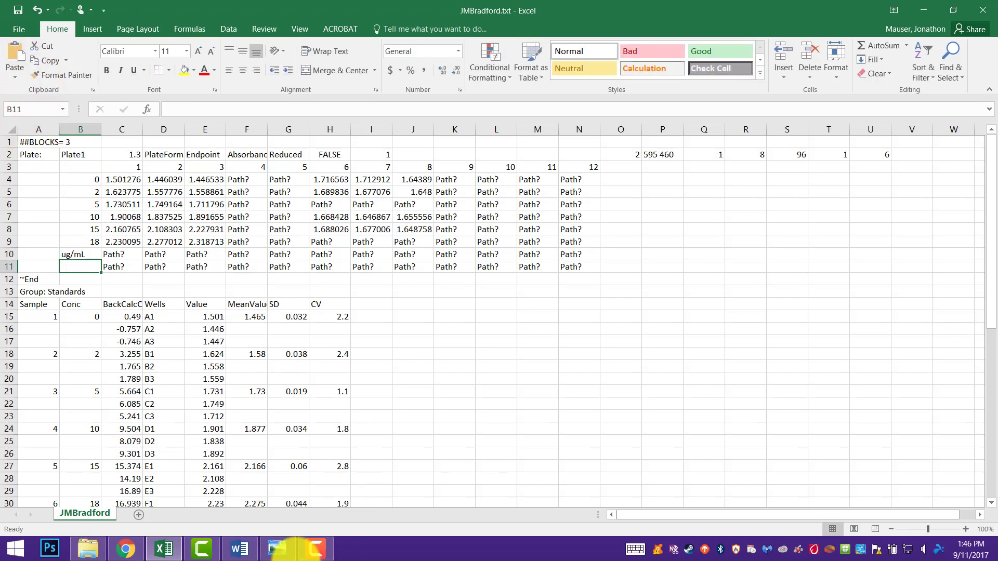
Check the plate layout image and clear the empty-well "Path?" entries from C10:N11 and K4:N9
click(281, 549)
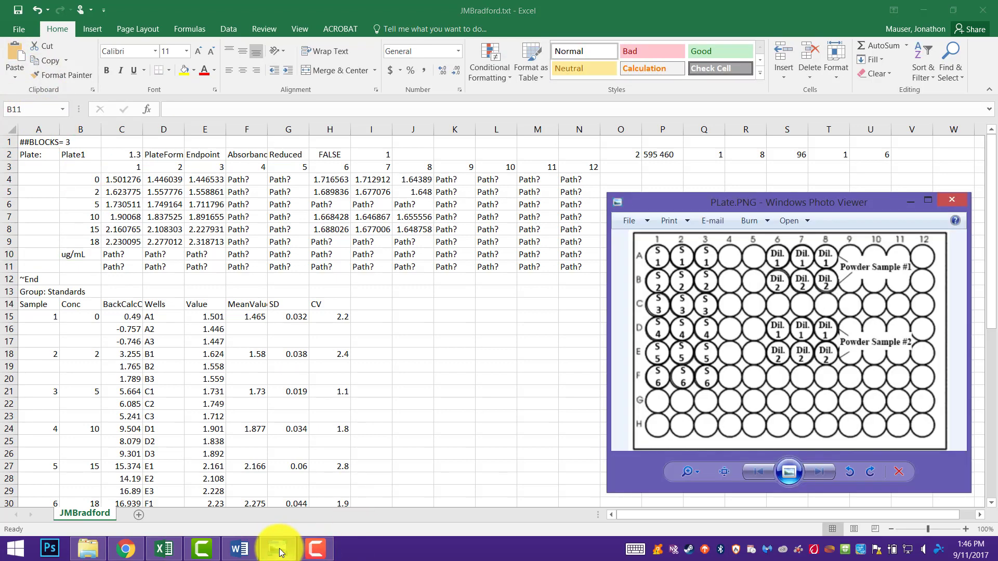
click(109, 250)
drag(115, 254, 575, 271)
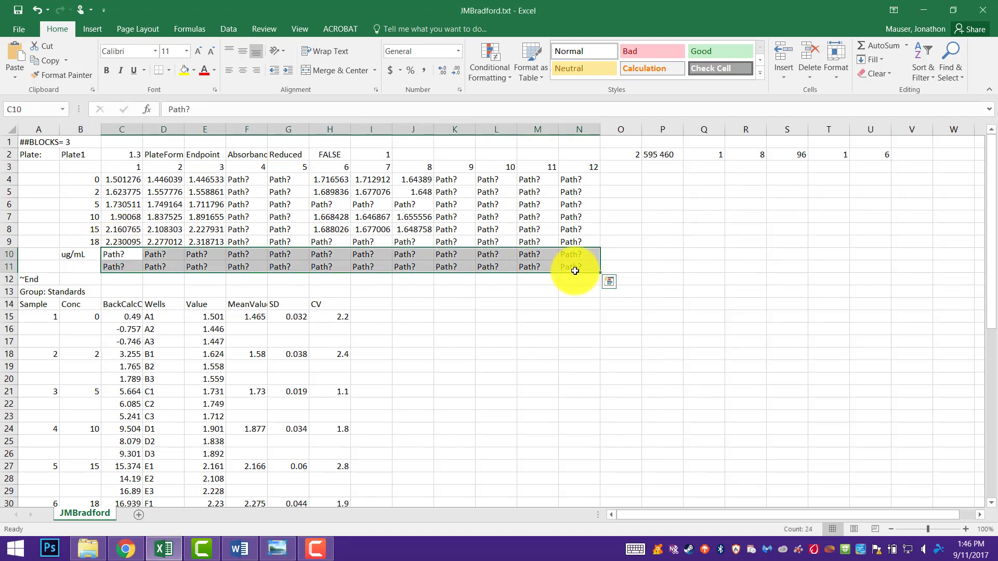
key(Delete)
drag(456, 179, 588, 257)
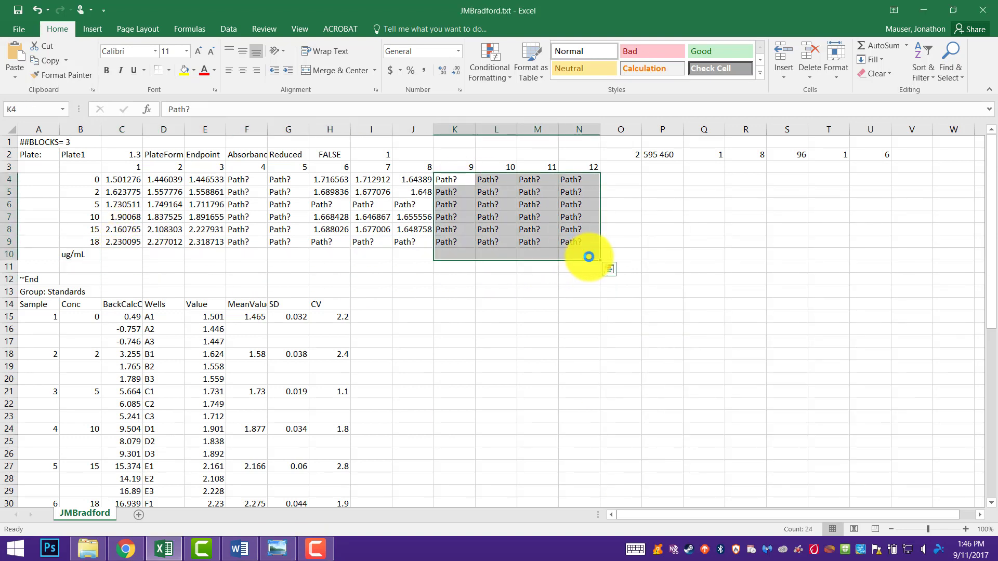
key(Delete)
Clear the remaining "Path?" entries from F4:G9, H6:J6 and H9:J9
drag(245, 179, 283, 242)
key(Delete)
drag(319, 204, 415, 208)
key(Delete)
drag(319, 242, 411, 243)
key(Delete)
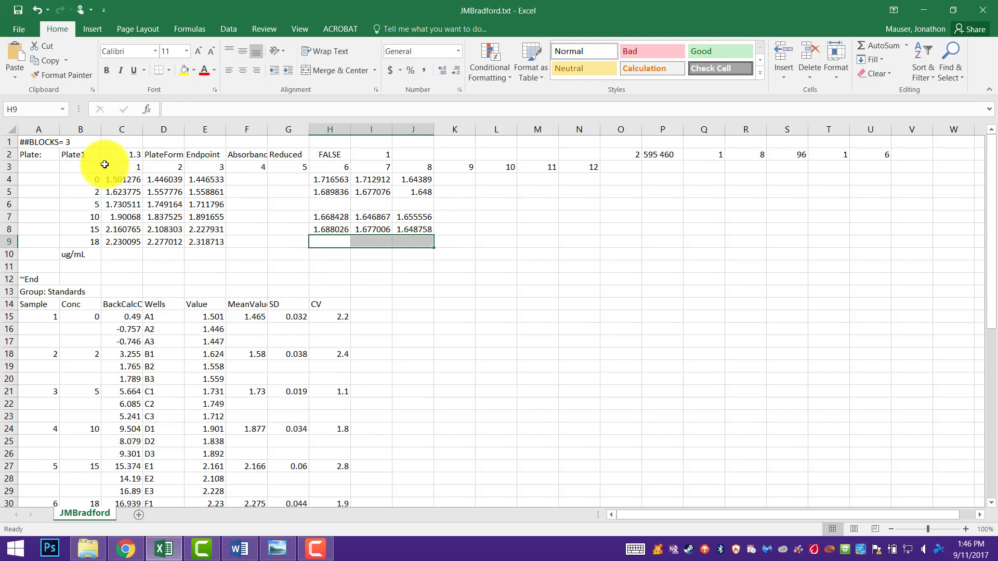
Clear the export header cells A1:O3 and the whole Standards results listing below the plate readings
drag(23, 143, 625, 170)
key(Delete)
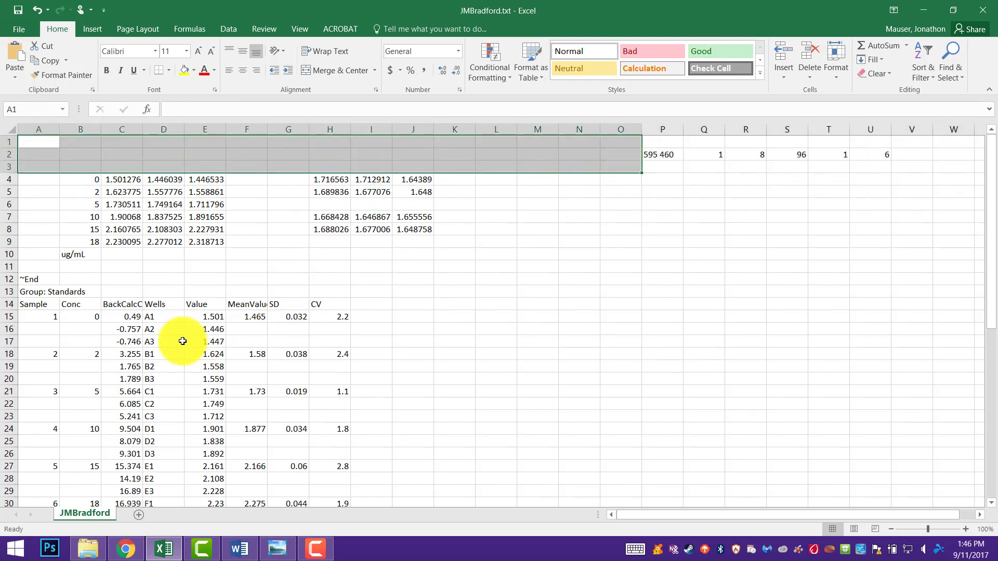
drag(42, 267, 561, 556)
key(Delete)
scroll(668, 290, up, 9)
click(623, 229)
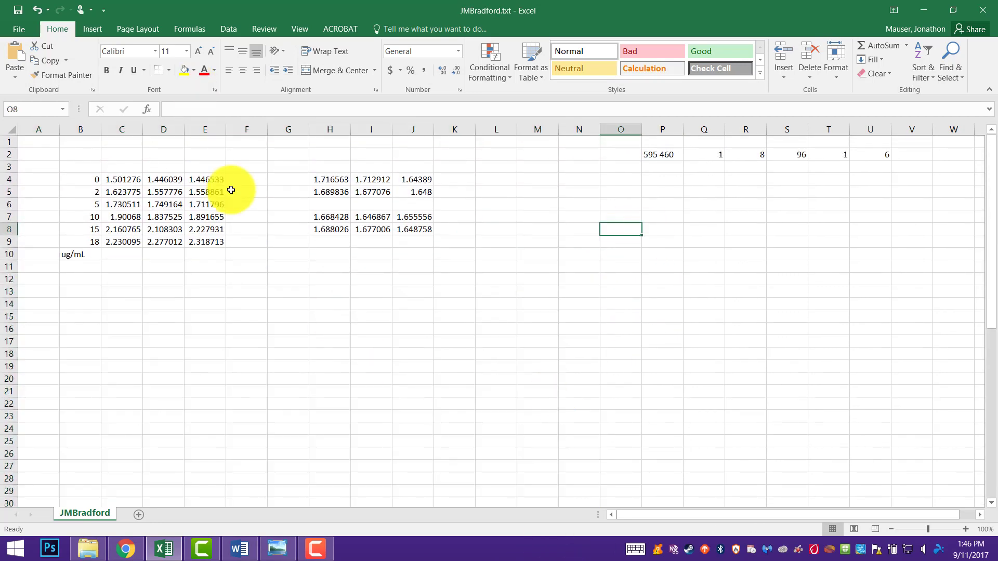
Enter the heading "[Conc],ug/mL" in B3 and widen column B to fit it
click(79, 168)
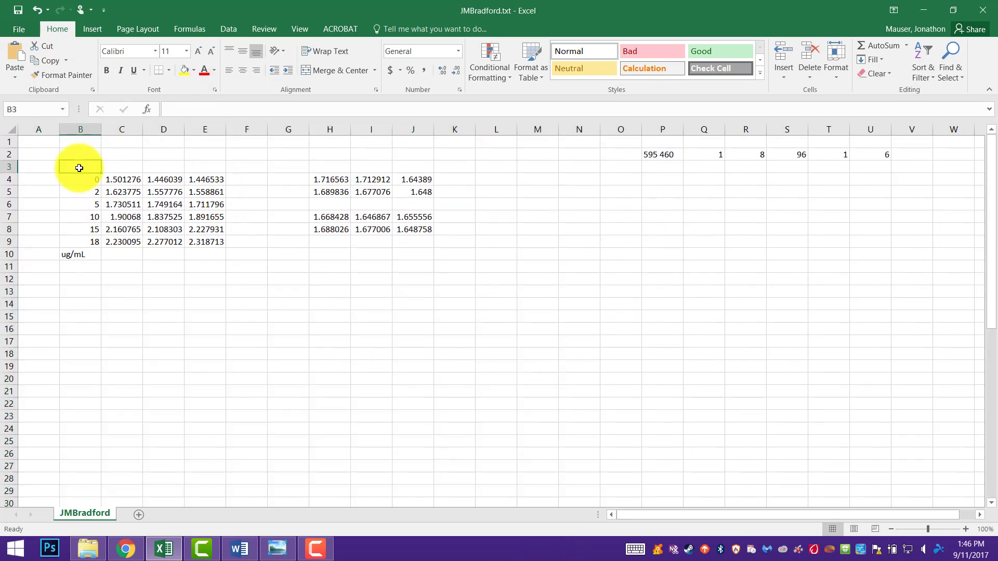
text([Conc],ug/mL)
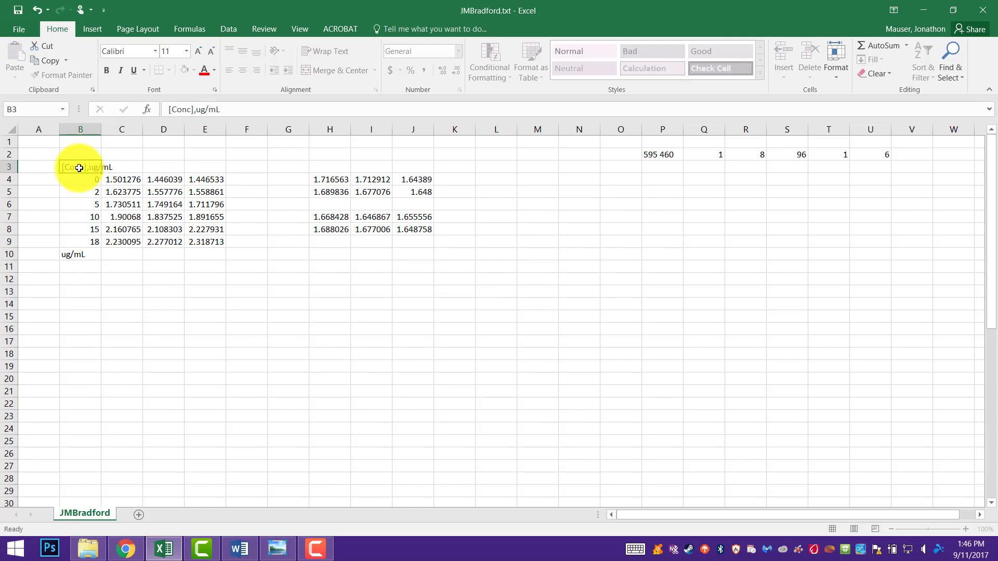
key(Return)
drag(102, 130, 116, 131)
click(100, 130)
click(151, 270)
Bold the concentration heading in B3 and remove the ug/mL entry from B10
click(91, 166)
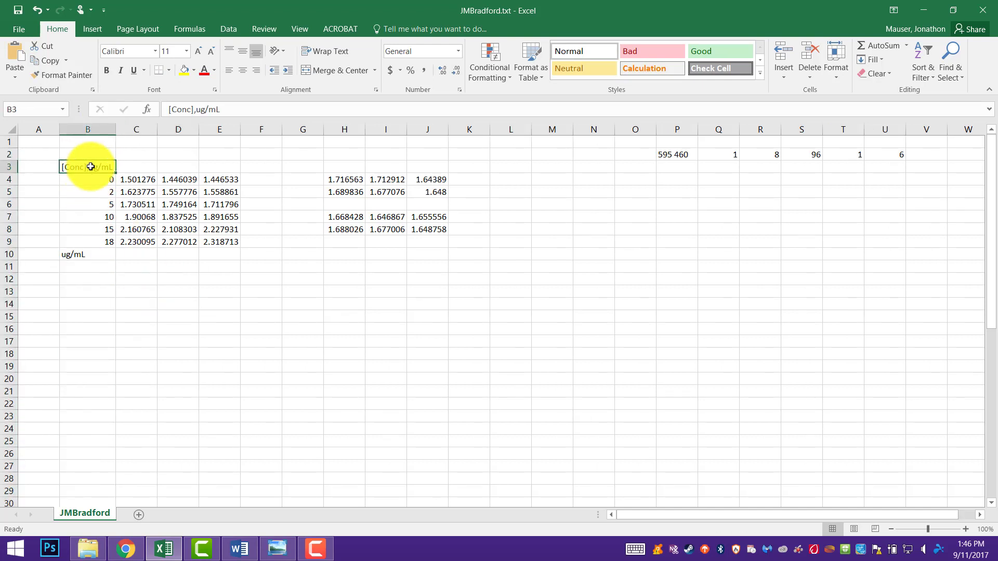
key(ctrl+b)
click(97, 254)
Enter the heading Unknowns in G3 and label the sample rows U1 - D1, U1 - D2, U2- D1 and U2-D2 in column G
click(314, 166)
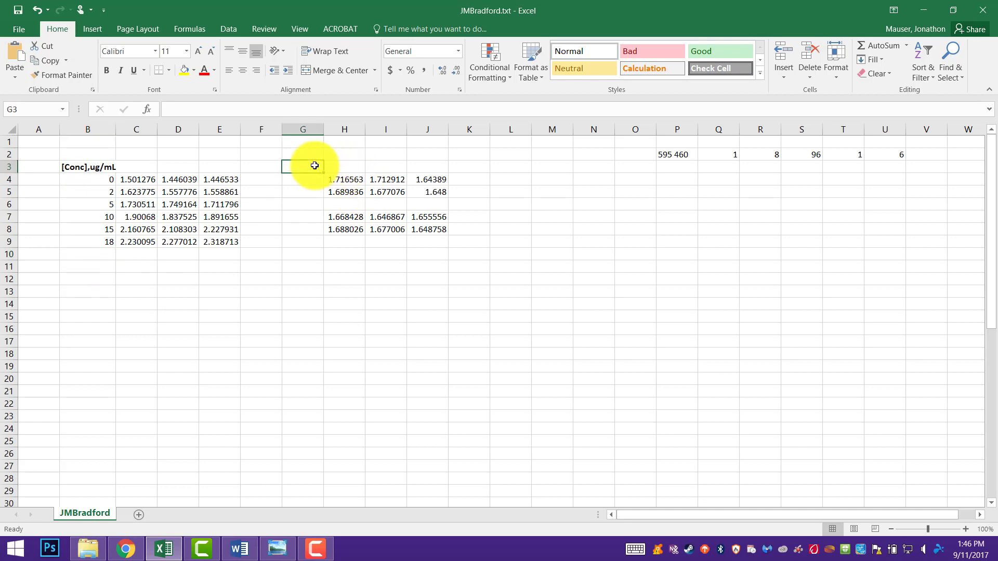
text(Unknowns)
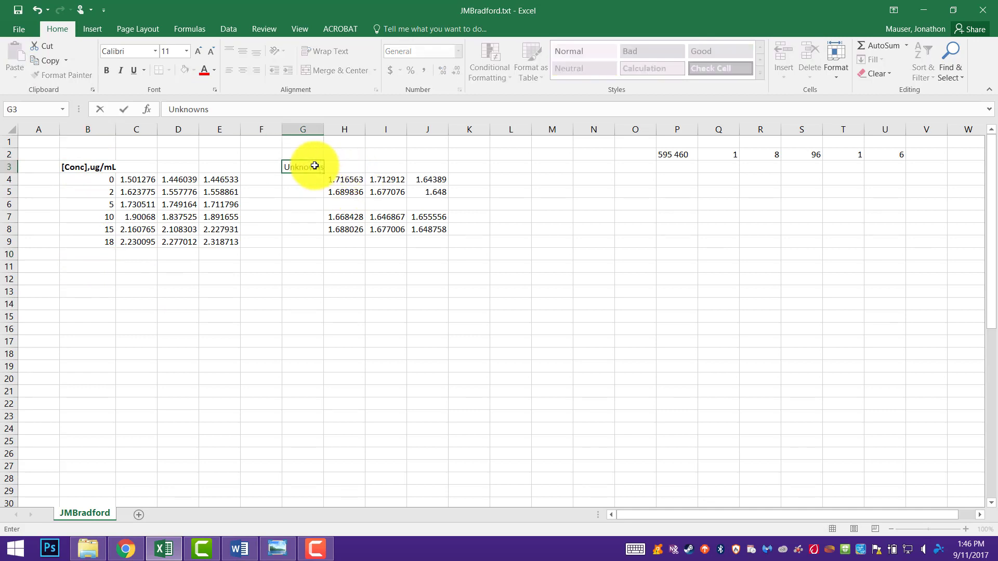
key(Return)
text(U1)
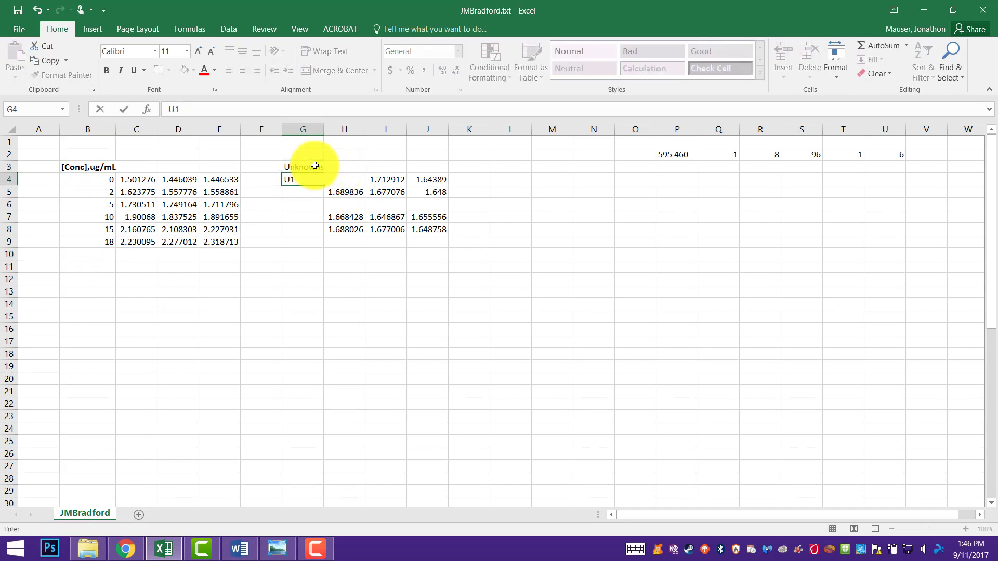
text( - D1)
key(Return)
text(U)
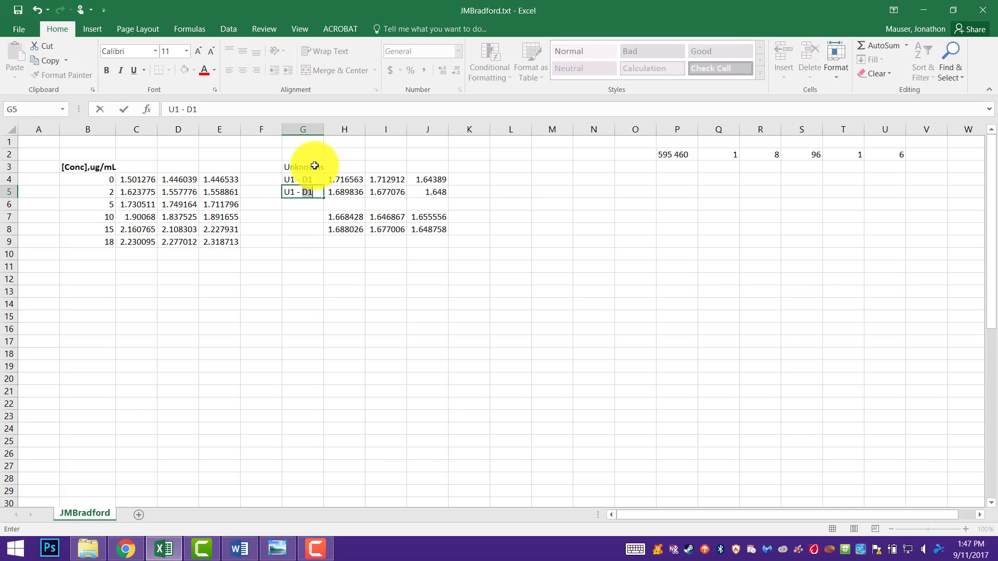
key(Return)
key(Return)
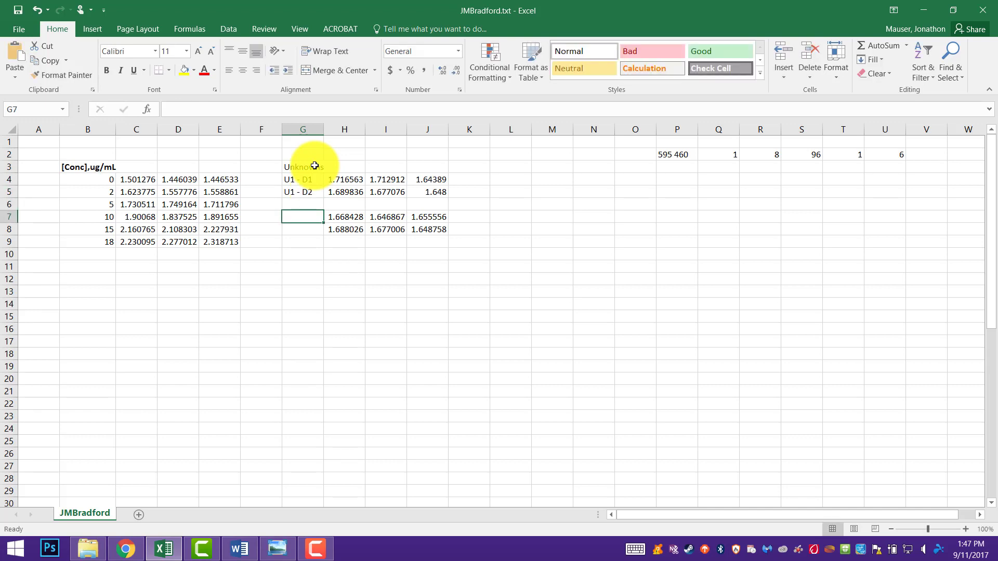
text(U2- D1)
key(Return)
text(U2-)
key(Return)
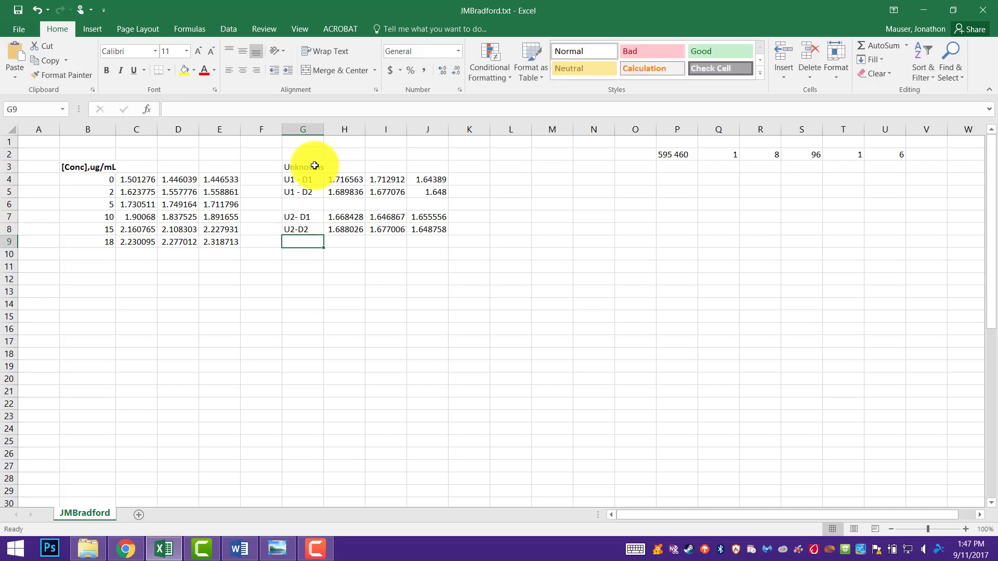
Bold the Unknowns heading with its sample labels and the standard concentrations in column B
drag(302, 166, 290, 230)
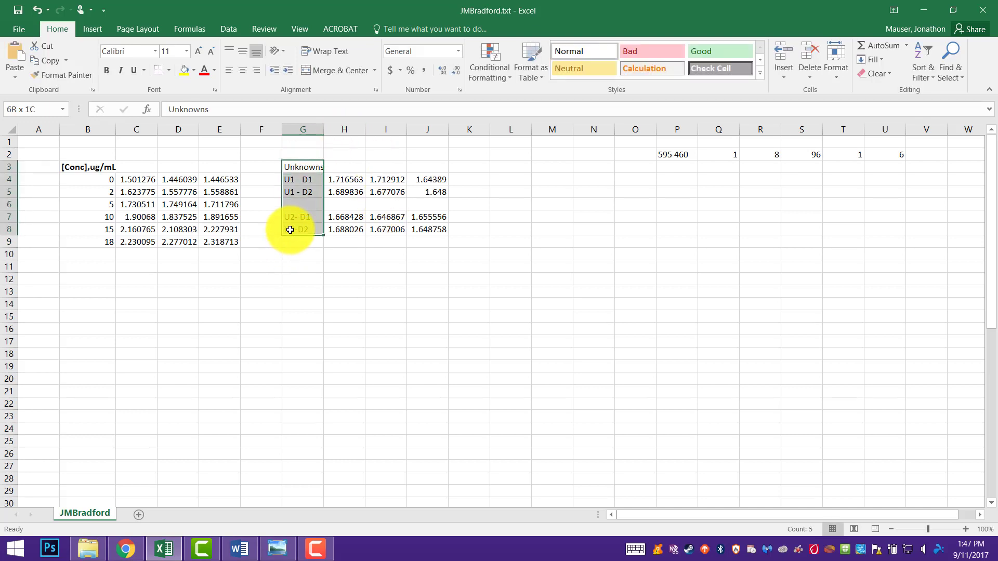
key(ctrl+b)
drag(95, 182, 105, 244)
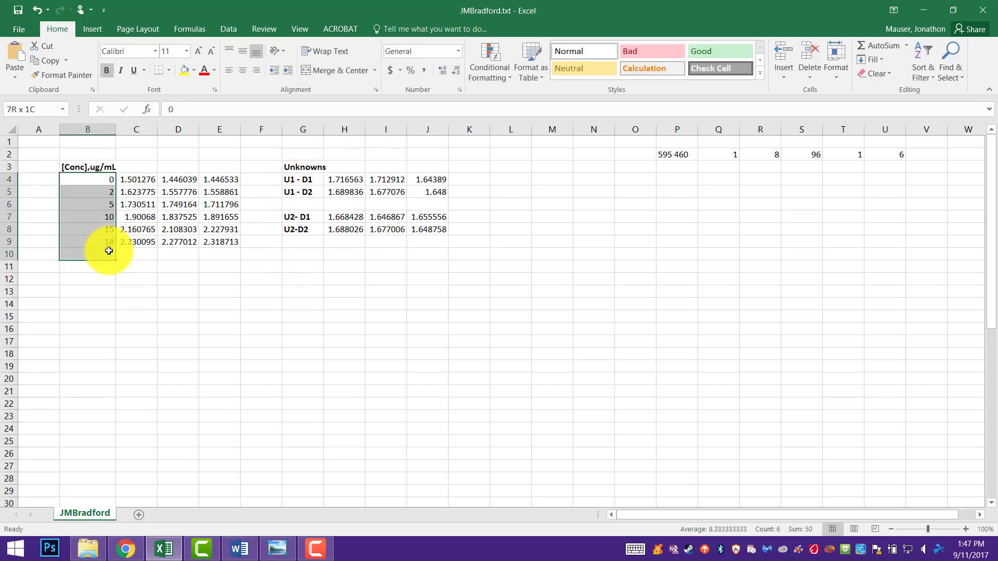
key(ctrl+b)
click(307, 331)
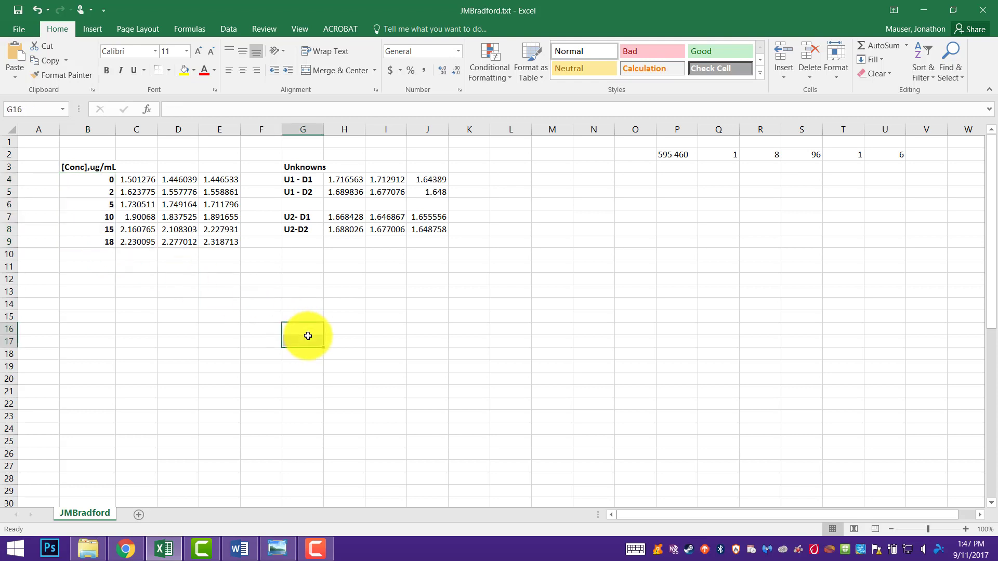
Compare the triplicate standard readings in C4:E9 with the plate layout image
drag(135, 181, 219, 237)
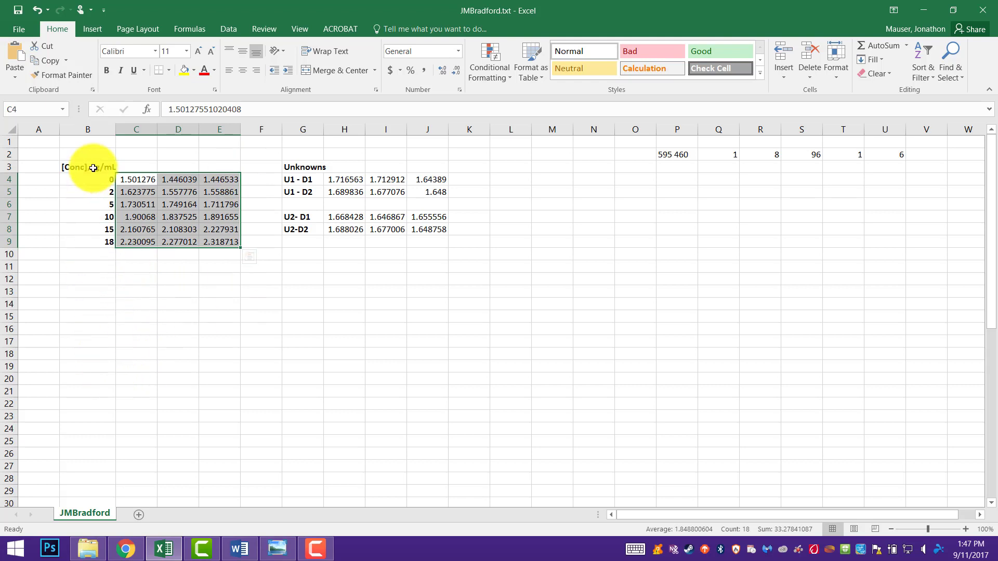
click(140, 291)
drag(139, 179, 221, 180)
click(278, 548)
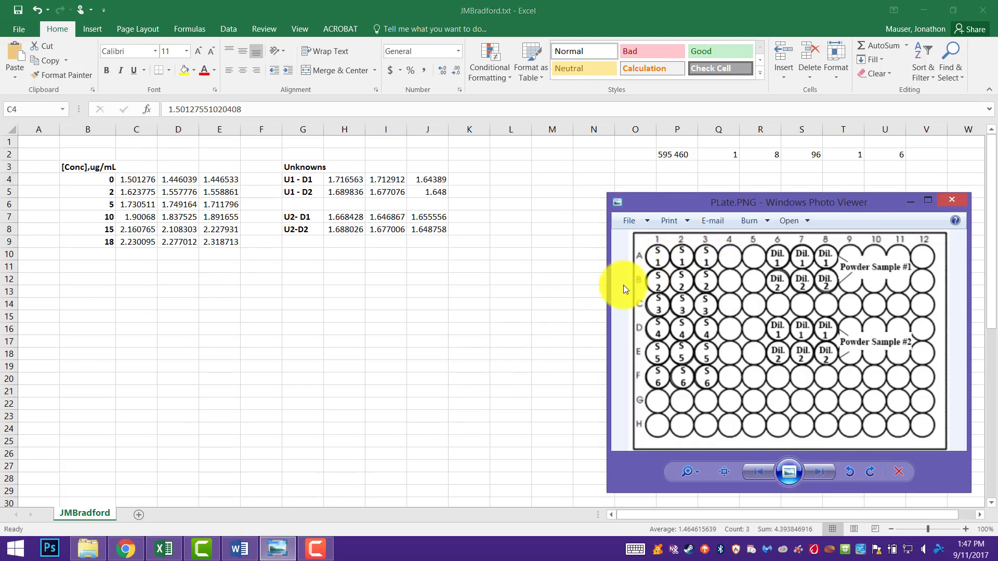
key(alt+Tab)
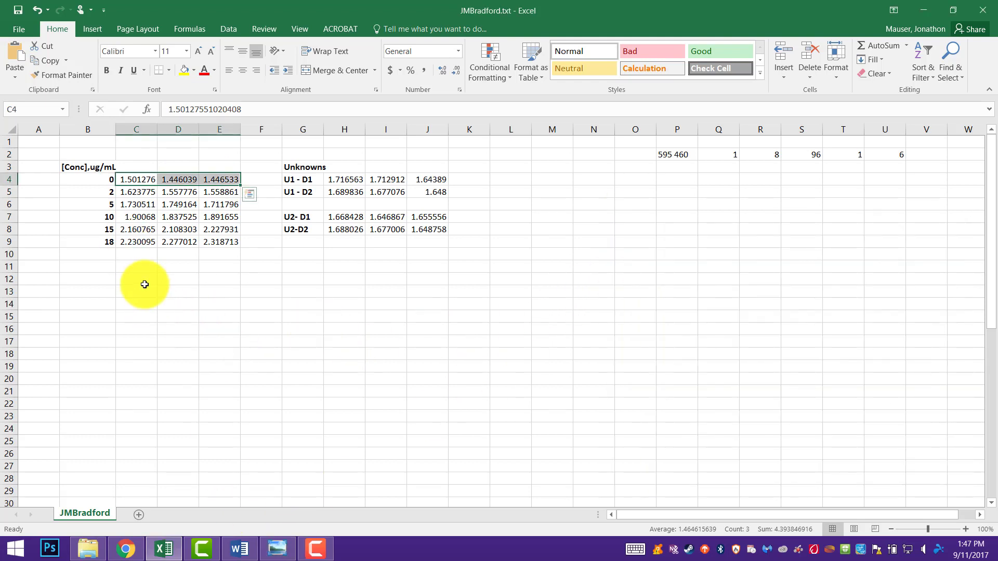
Move the Unknowns block G3:J8 so that it starts at L3
drag(299, 167, 446, 225)
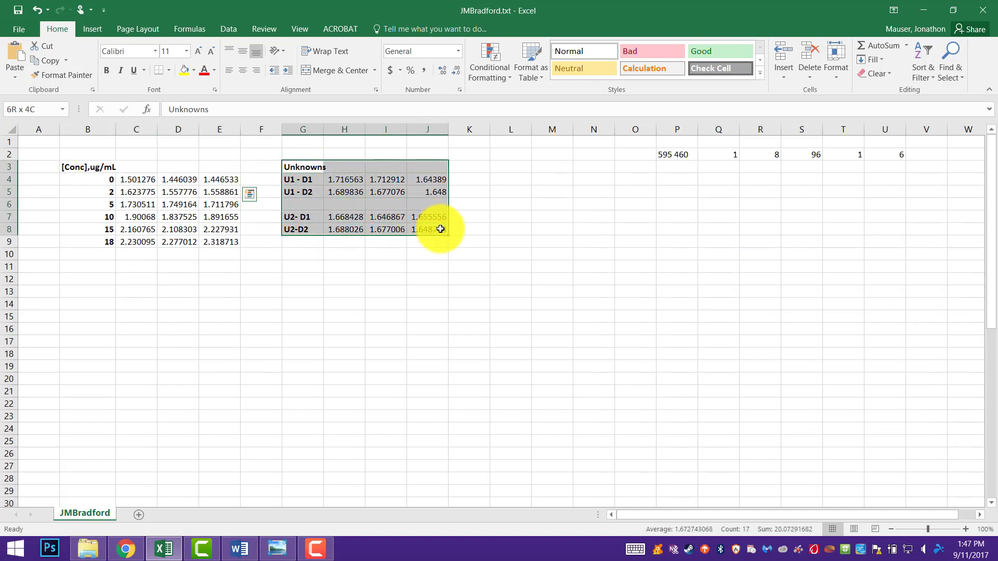
key(ctrl+c)
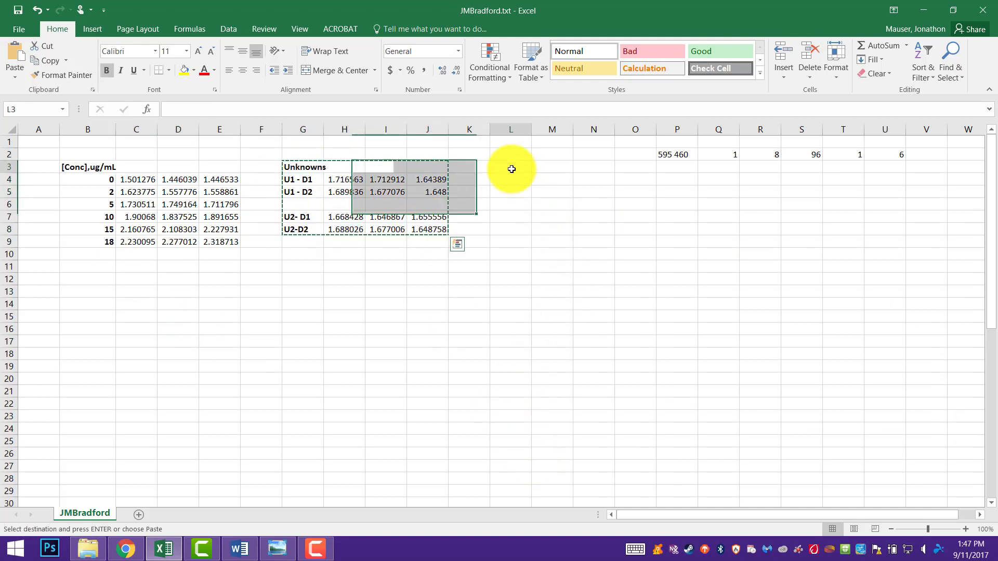
click(510, 167)
key(Return)
click(306, 274)
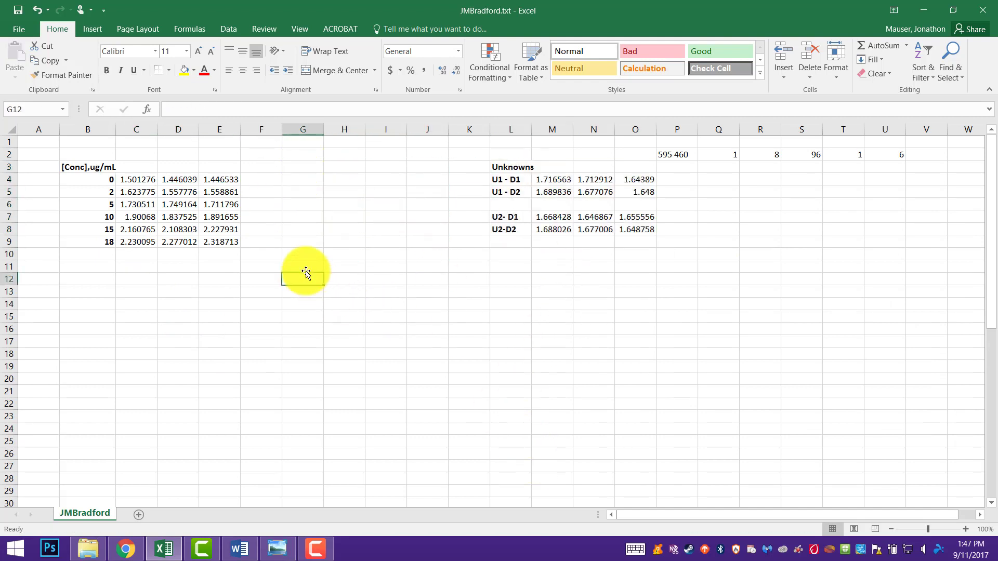
Enter the heading Average in G3 and calculate the average of C4:E4 in G4
click(302, 166)
text(Average)
key(Return)
text(=average()
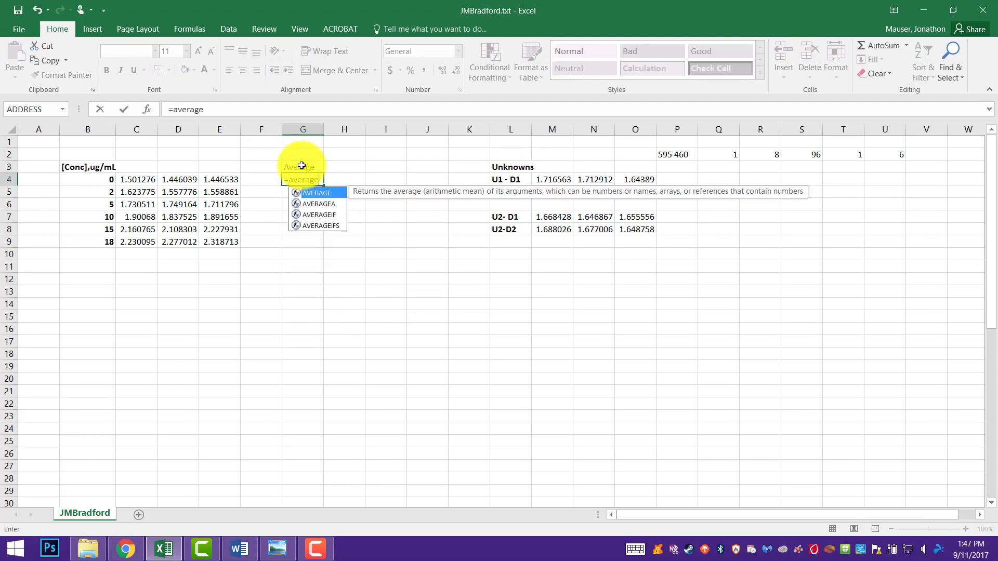
drag(126, 179, 229, 179)
key(Return)
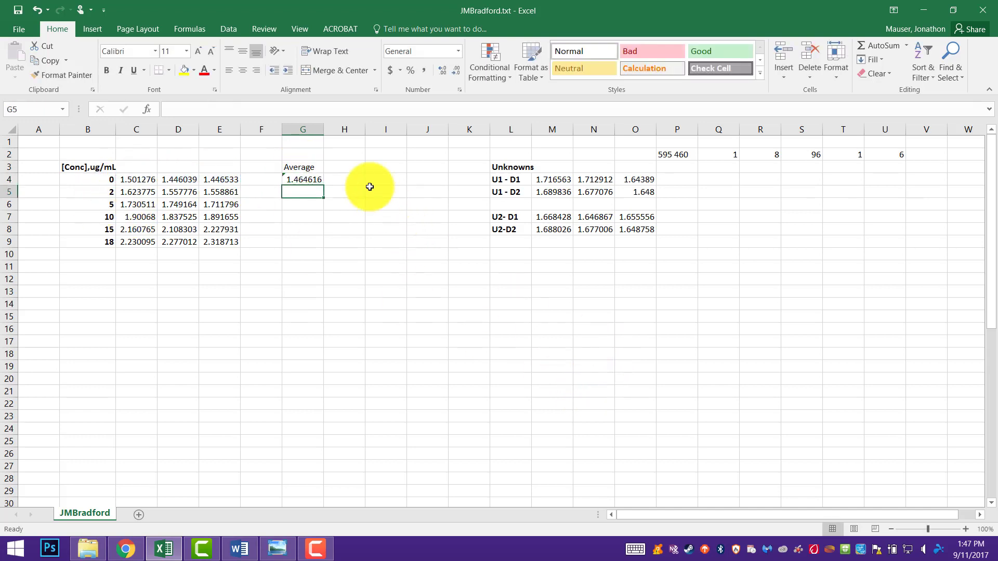
Enter the heading Stdev in H3 and calculate the standard deviation of C4:E4 in H4 with STDEV
click(342, 167)
text(Stdev)
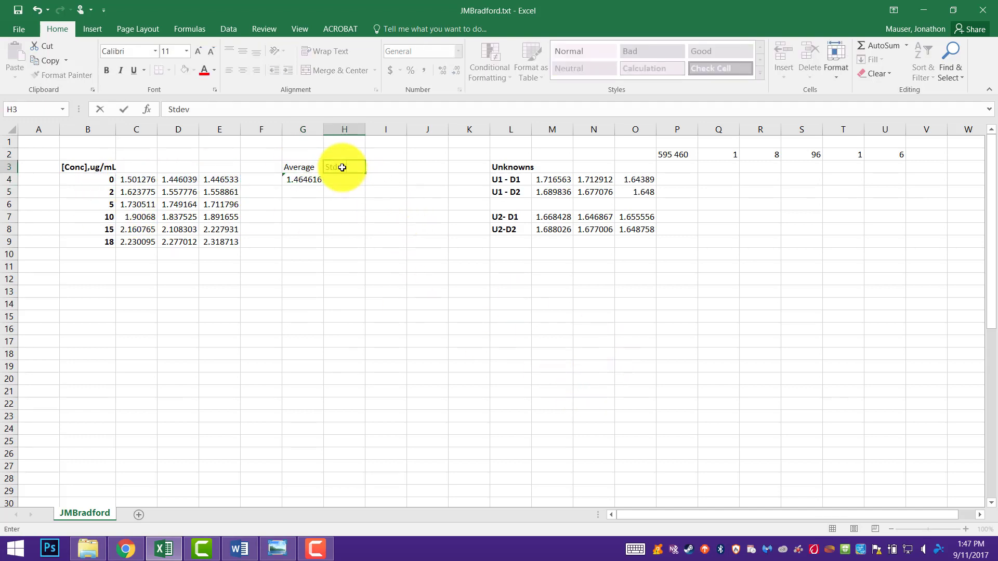
key(Return)
text(=stdev()
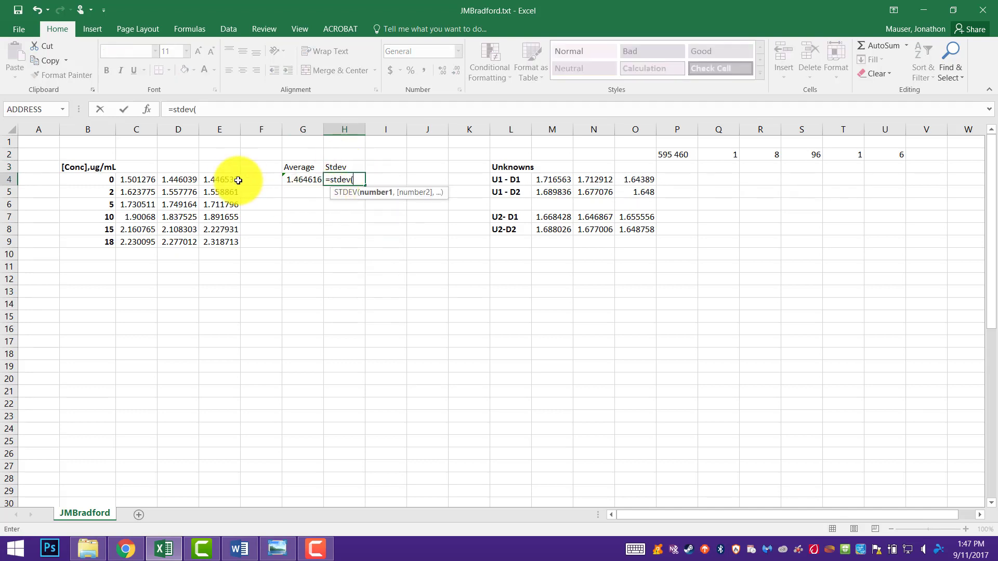
drag(236, 179, 137, 179)
key(Return)
Fill the average and standard deviation formulas down to row 9 and bold their headings in G3:H3
drag(305, 179, 365, 250)
click(379, 331)
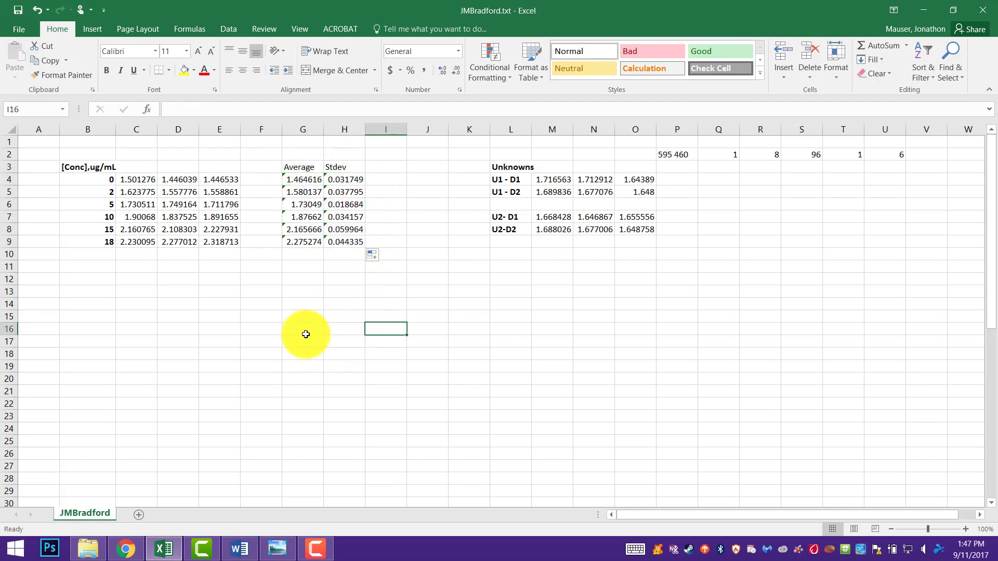
drag(293, 167, 332, 169)
key(ctrl+b)
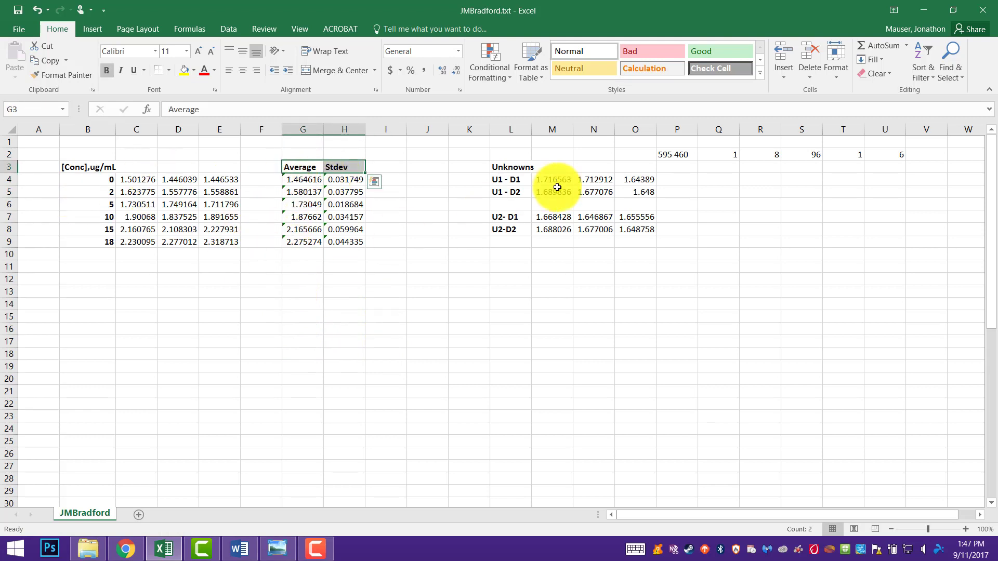
Enter the headings Average in Q3 and StDev in R3 for the unknowns
click(715, 167)
text(Average)
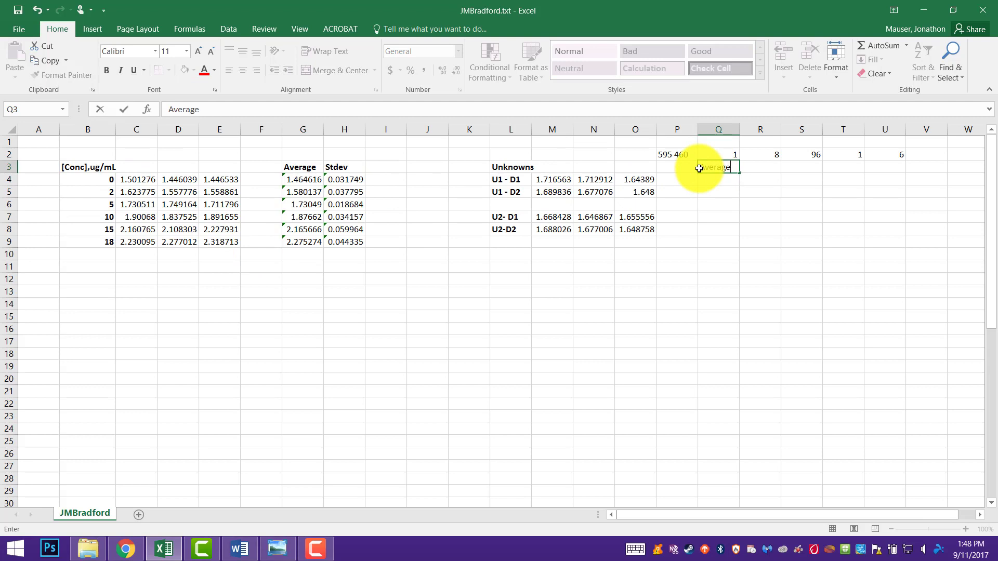
key(Tab)
text(St)
key(Return)
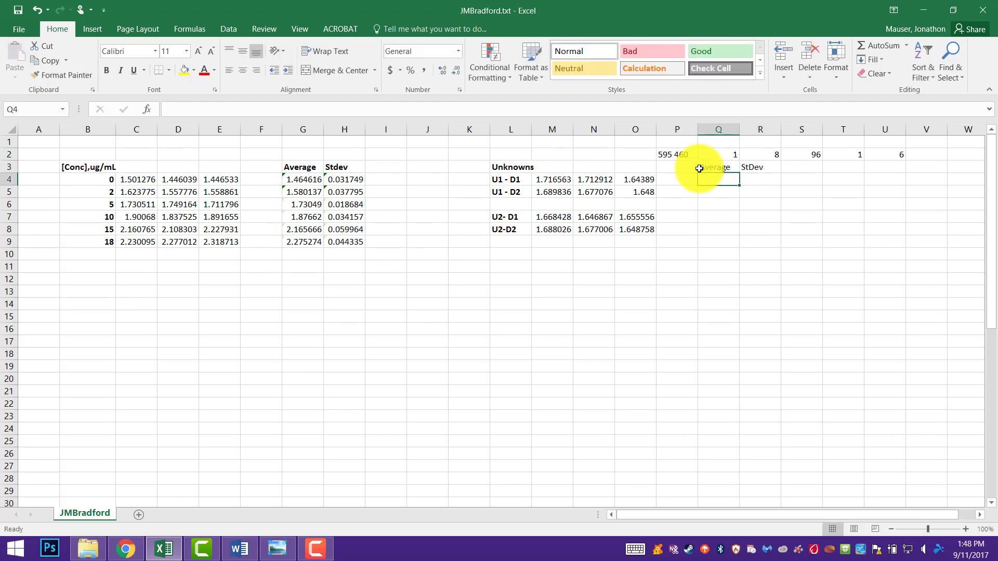
Calculate the average of M4:O4 in Q4 with the AVERAGE function
text(=av)
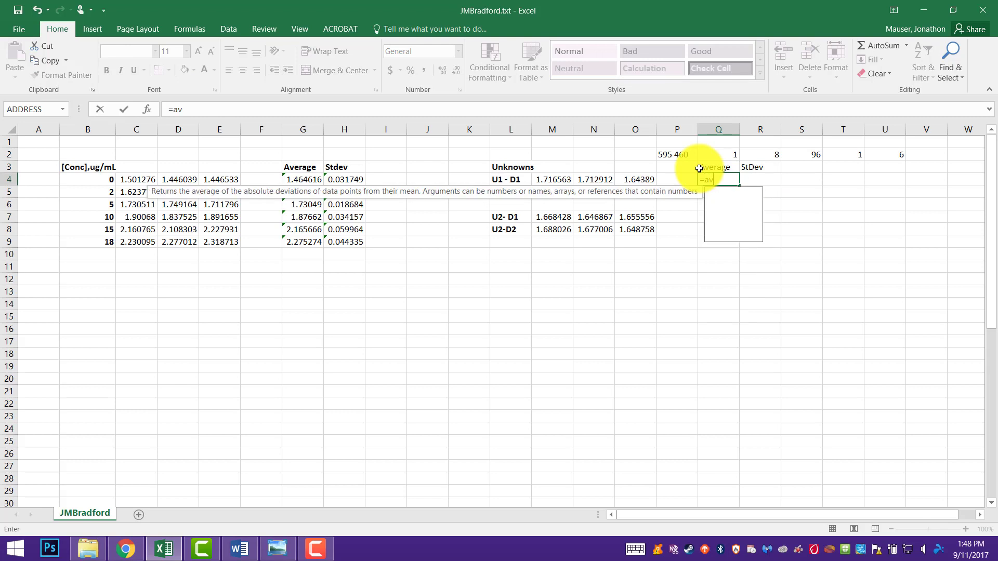
text(erage*)
key(BackSpace)
text(()
drag(621, 178, 554, 182)
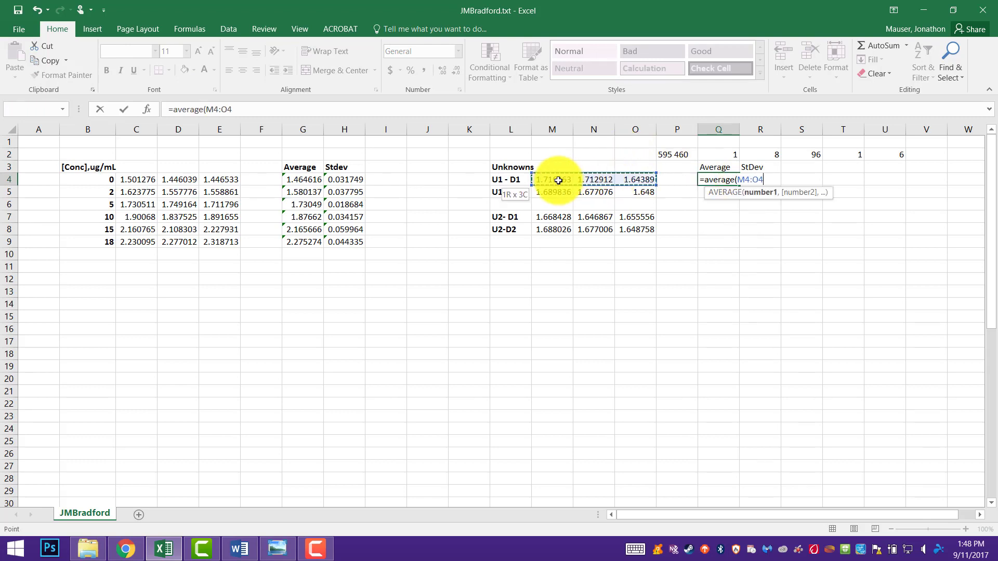
key(Return)
Calculate the standard deviation of M4:O4 in R4 with the STDEV function
click(760, 167)
click(772, 179)
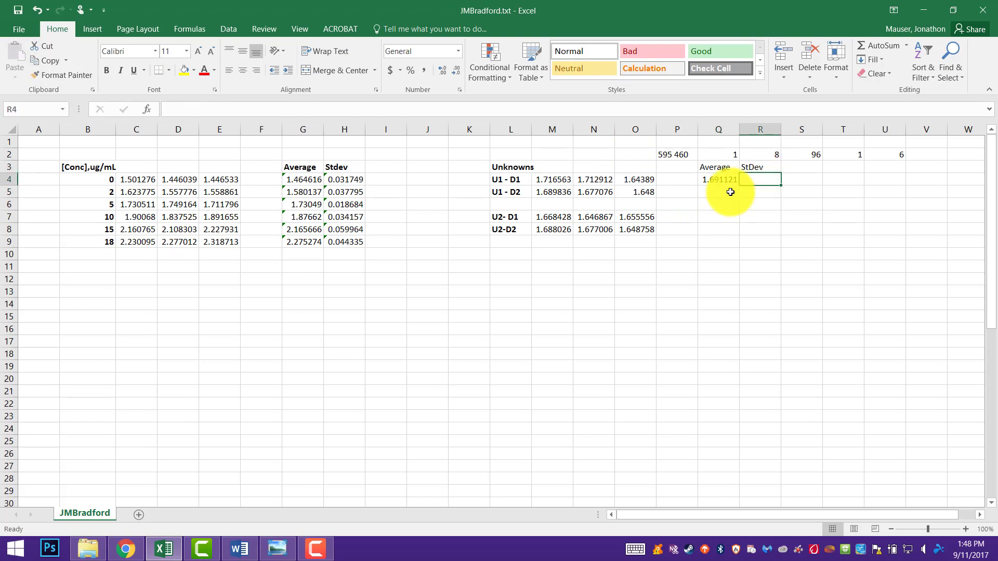
text(=stdec)
key(BackSpace)
text(v()
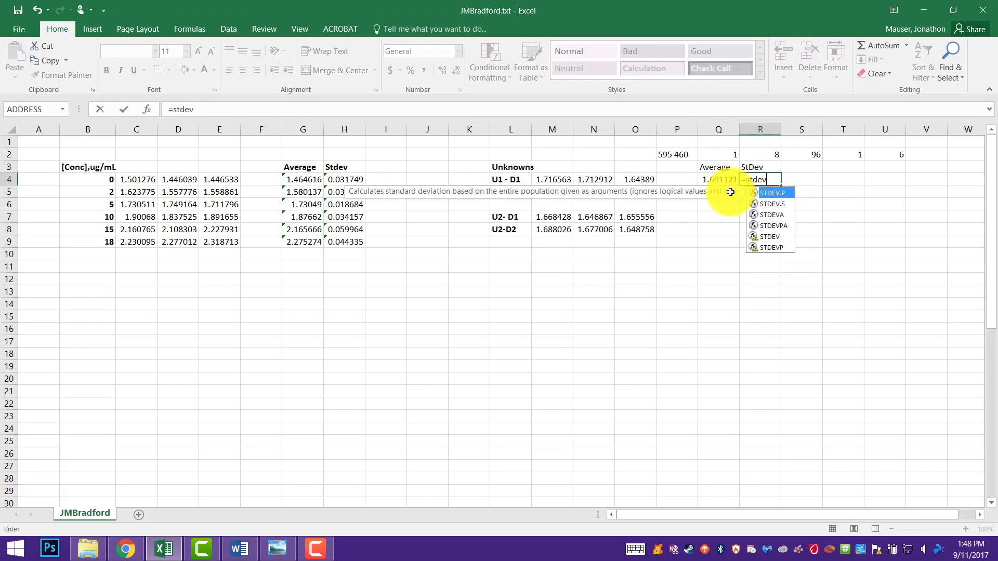
drag(636, 179, 558, 184)
key(Return)
Fill the formulas in Q4:R4 down to row 8 and clear the results in the empty row 6
drag(721, 178, 709, 203)
key(Delete)
click(791, 330)
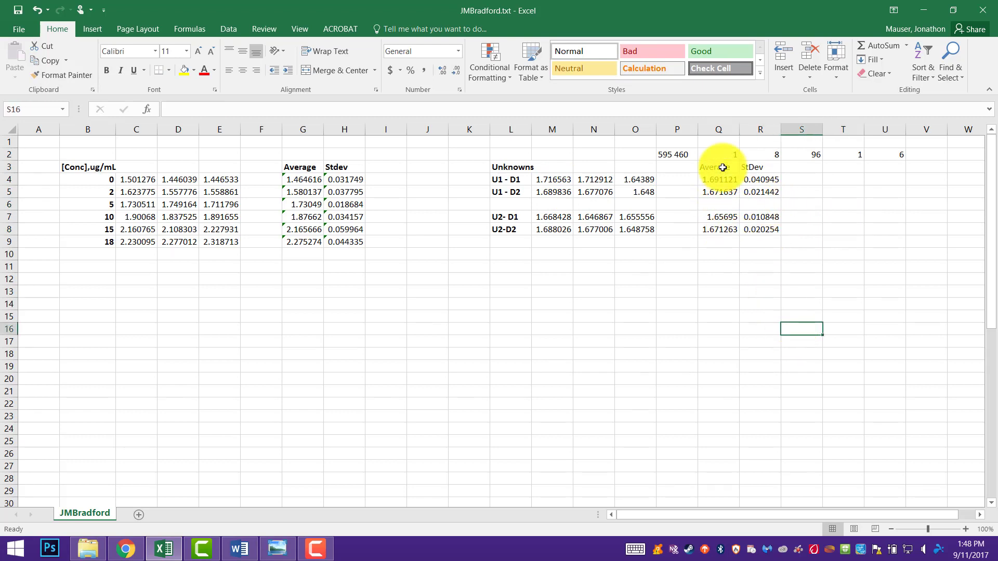
Make the Average and StDev headings in Q3:R3 bold
drag(722, 166, 749, 169)
key(ctrl+b)
click(760, 335)
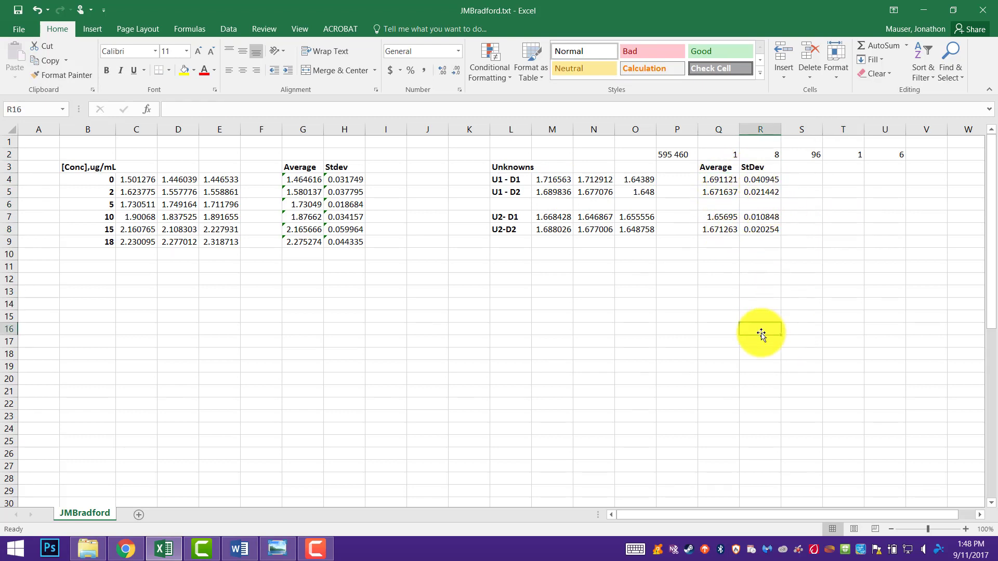
click(306, 176)
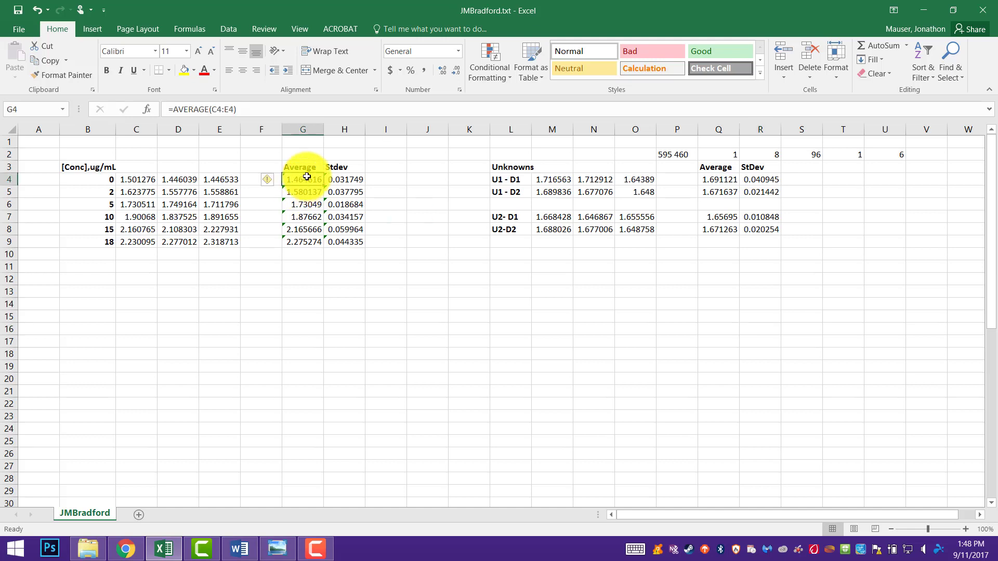
click(308, 243)
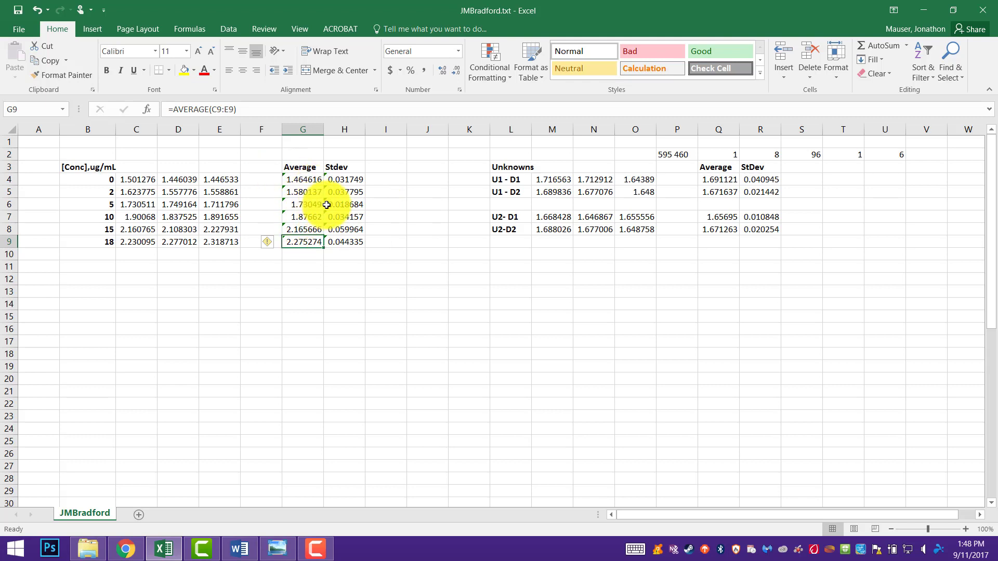
drag(726, 179, 719, 231)
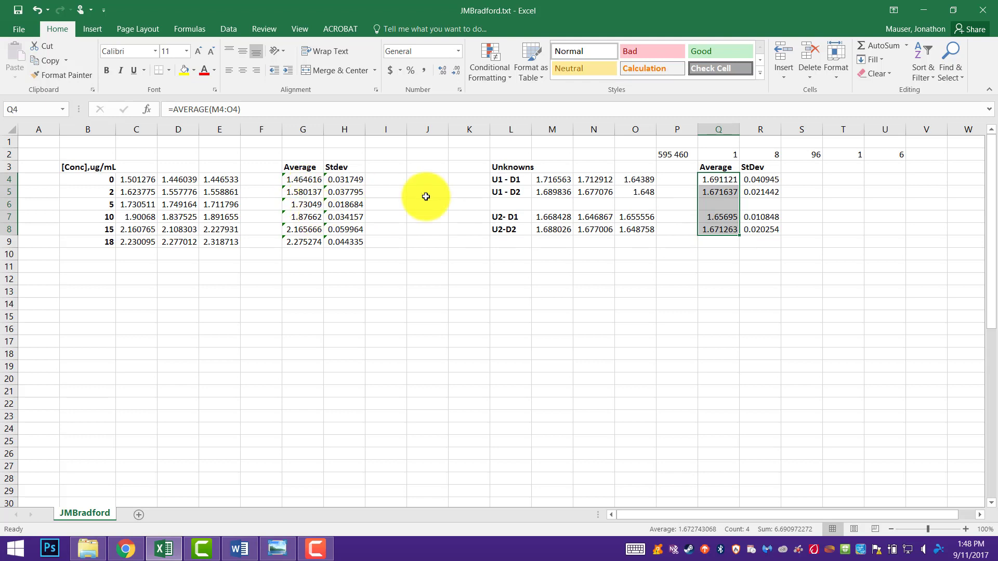
click(379, 332)
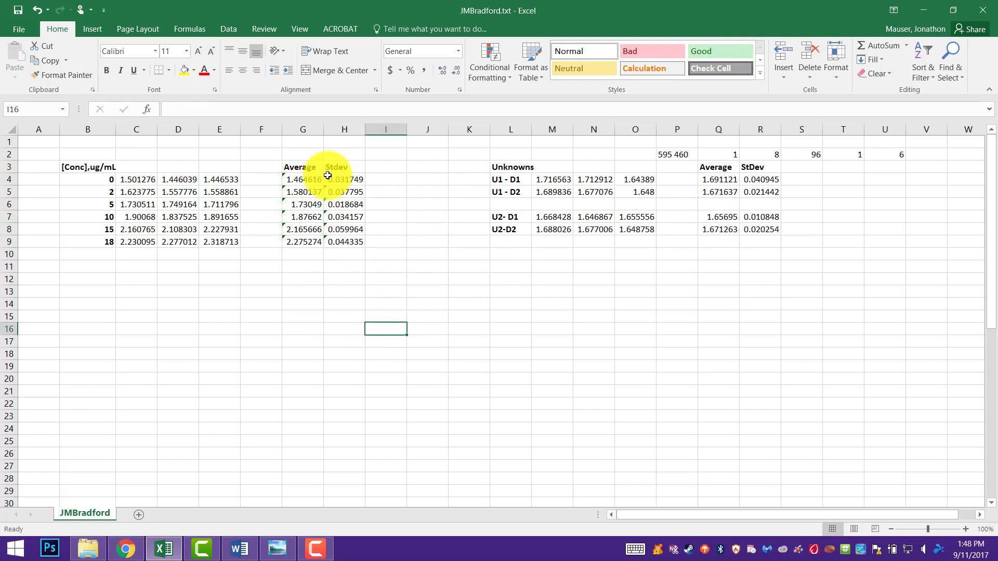
Enter the heading Blank Sub in I3 and the formula =G4-$G$4 in I4 to subtract the blank
click(384, 166)
text(Blank Sub)
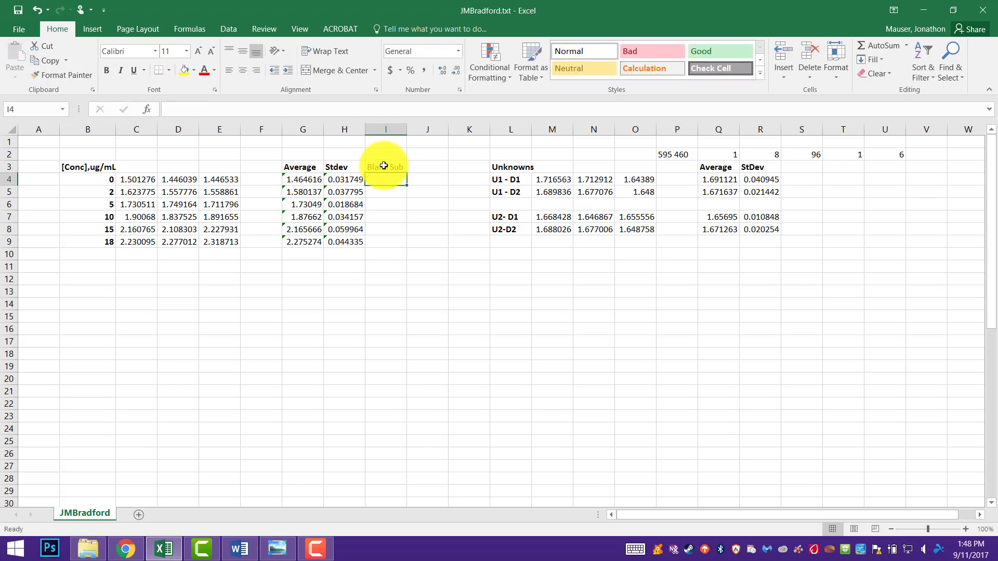
text(=)
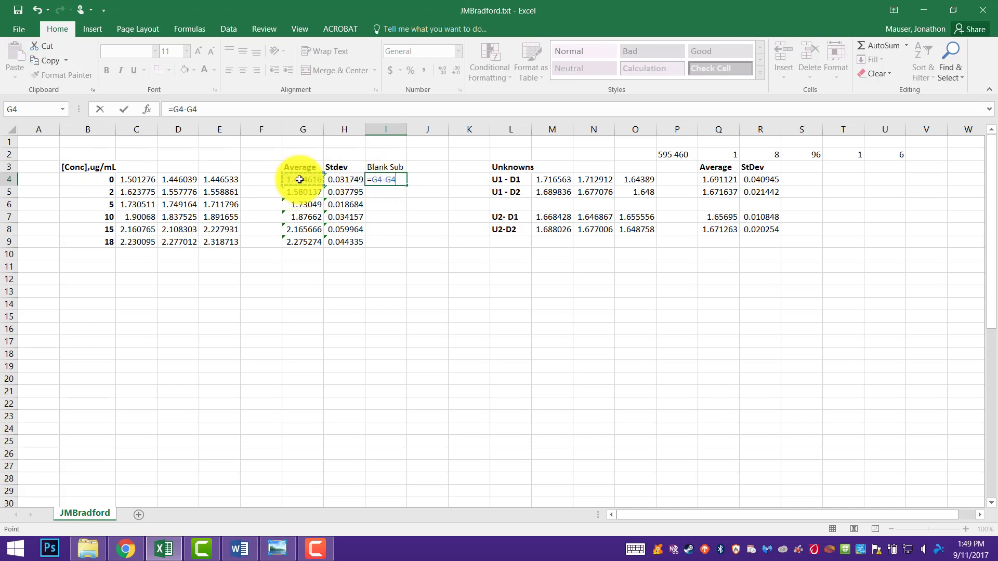
click(192, 108)
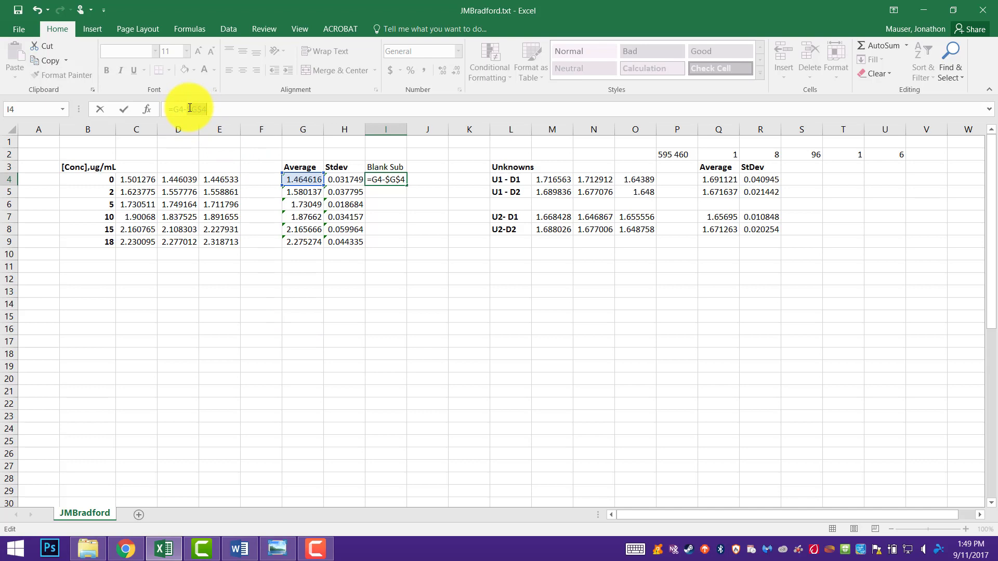
key(Return)
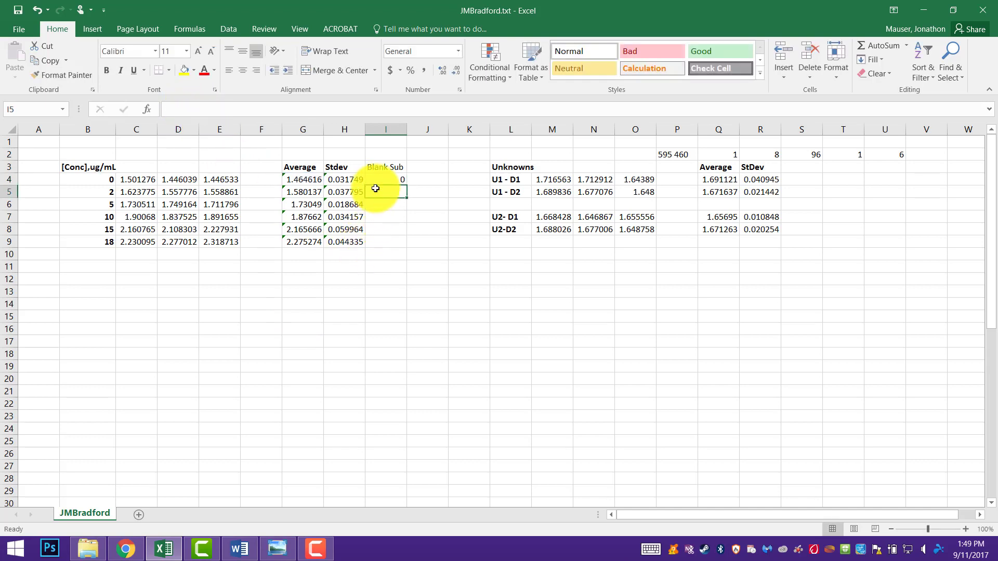
Bold the Blank Sub heading and I4, and fill the blank-subtraction formula down to I9
click(418, 224)
click(400, 182)
drag(406, 186, 400, 245)
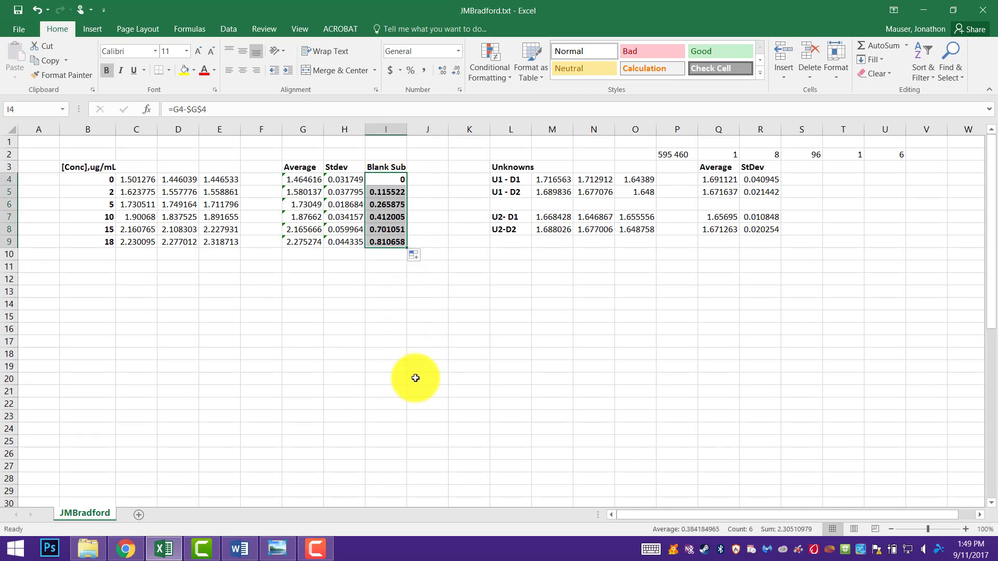
click(415, 377)
click(395, 182)
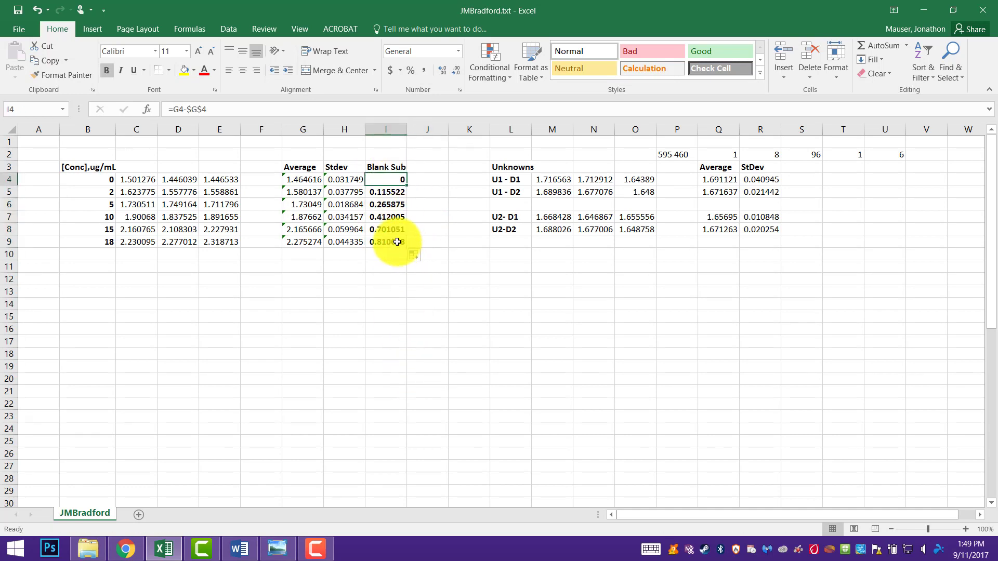
click(387, 265)
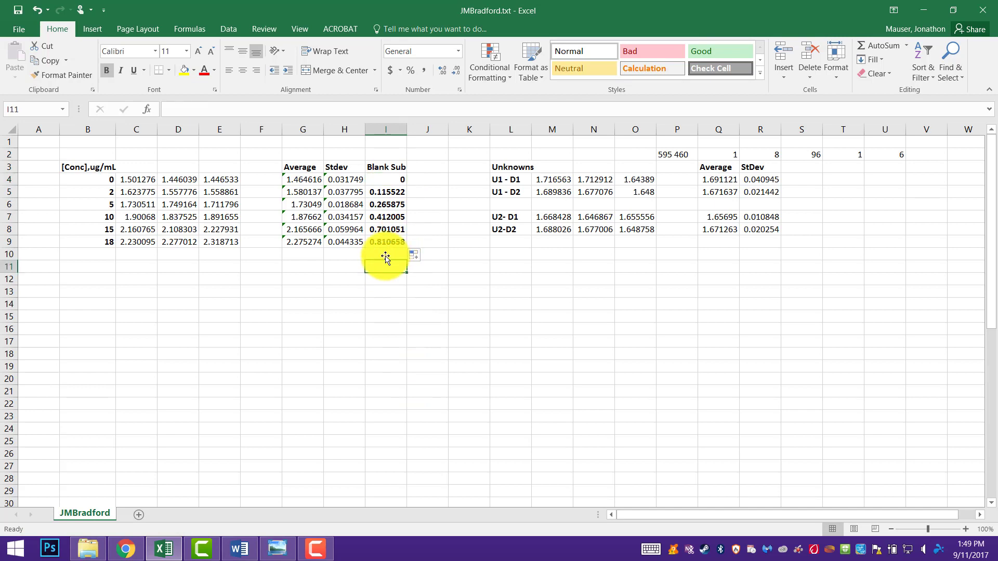
Enter the heading Blank Sub in S3 and the formula =Q4-$G$4 in S4 for the unknowns
click(801, 166)
text(Blank Sub)
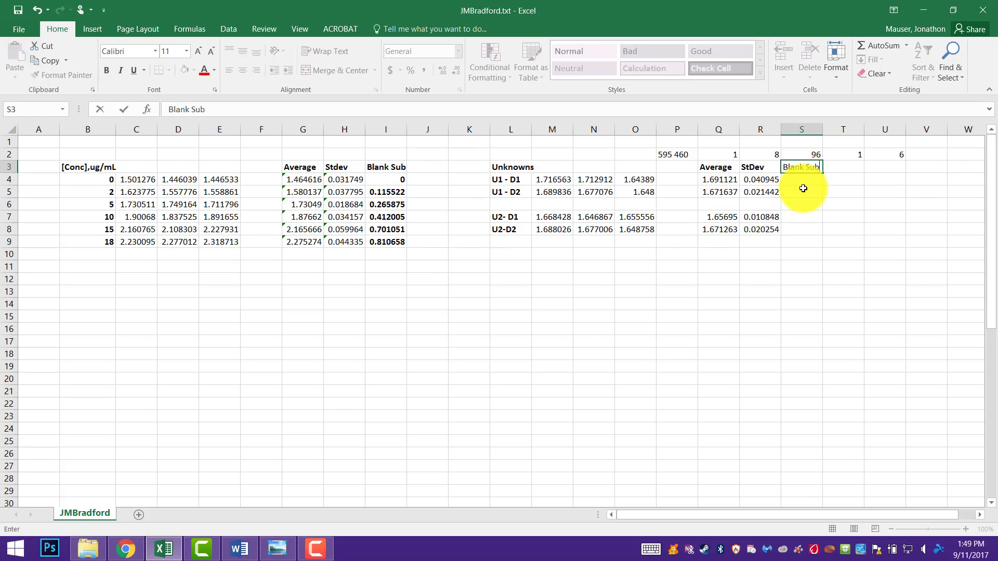
key(Return)
text(=)
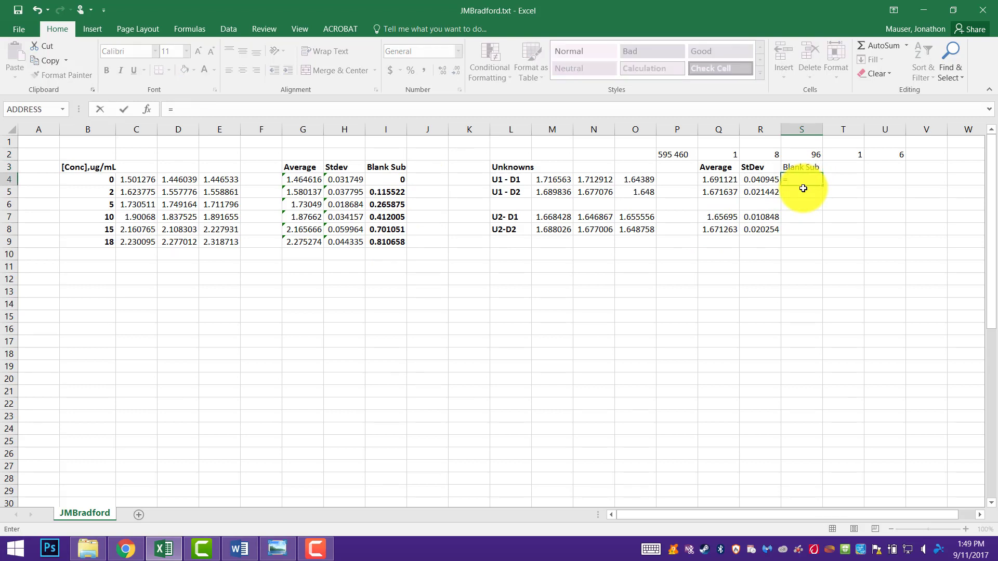
click(726, 179)
text(-)
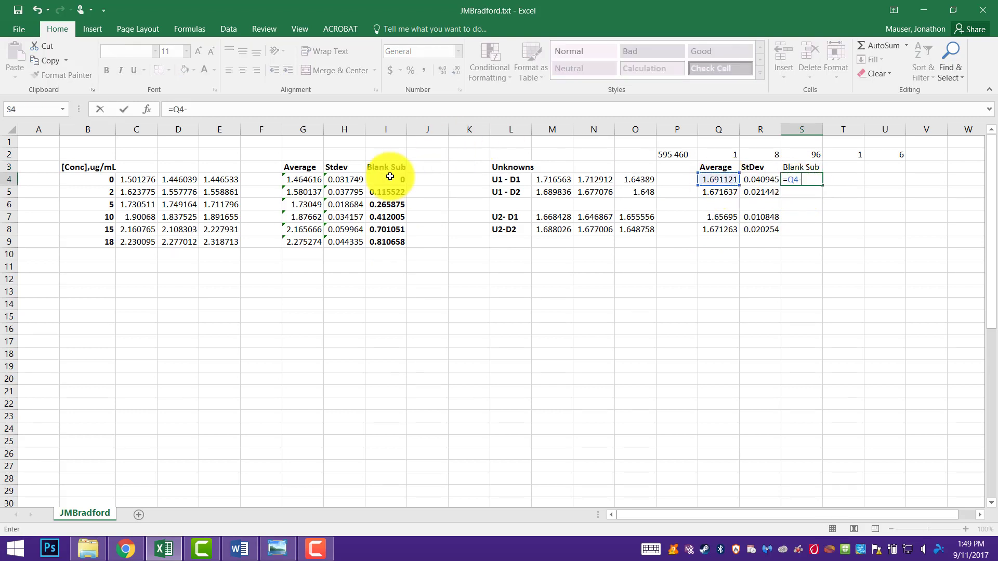
click(311, 180)
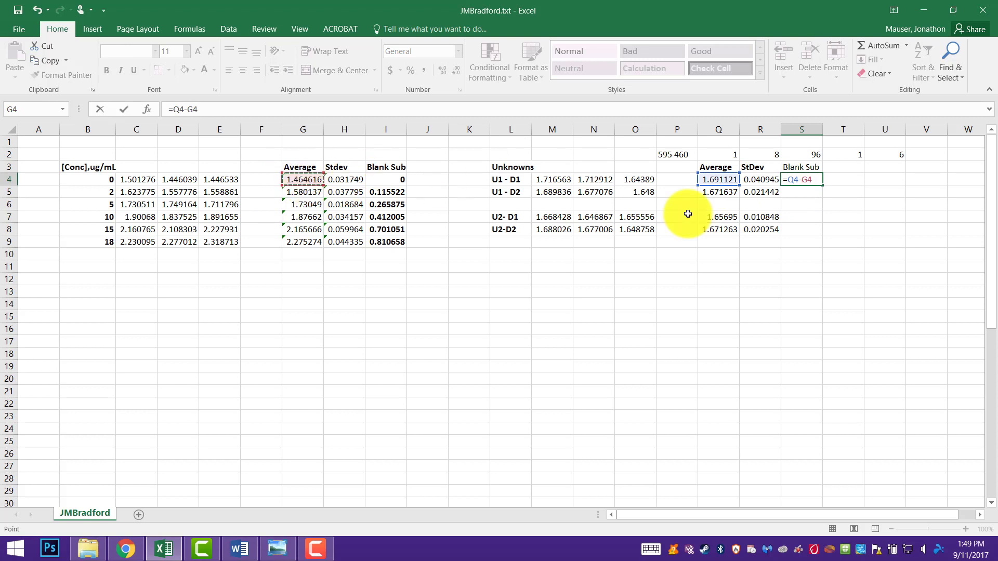
key(F4)
key(ctrl+Return)
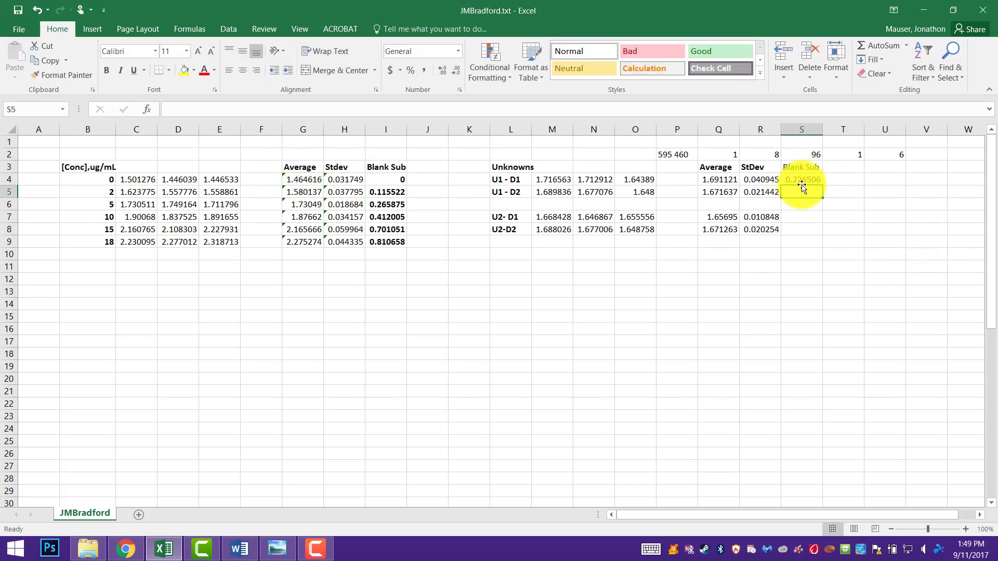
Fill the S4 formula down to S8 and clear the result in S6
drag(822, 184, 814, 233)
click(804, 204)
key(Delete)
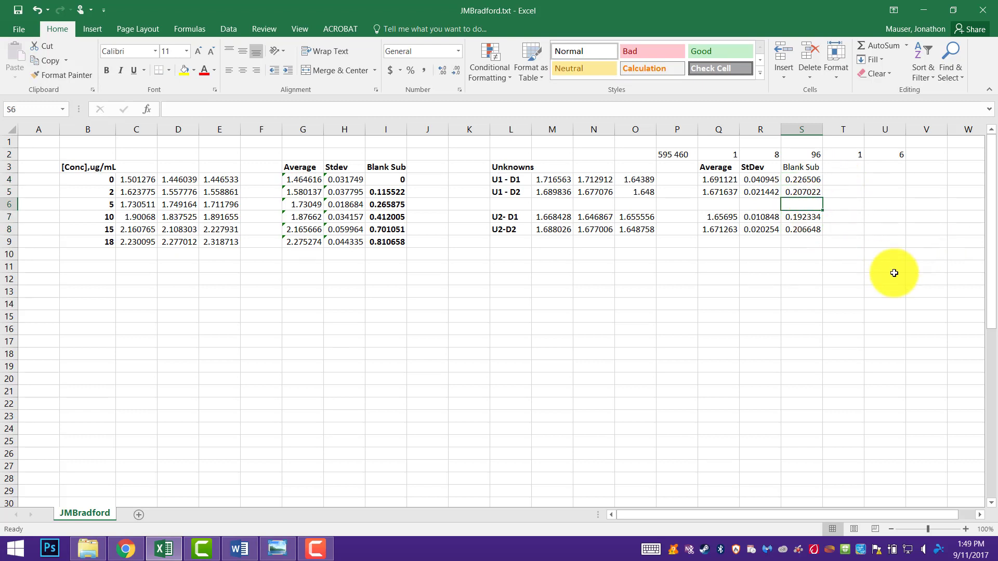
Make the unknowns' Blank Sub heading and values in S3:S8 bold
click(892, 270)
drag(815, 167, 811, 225)
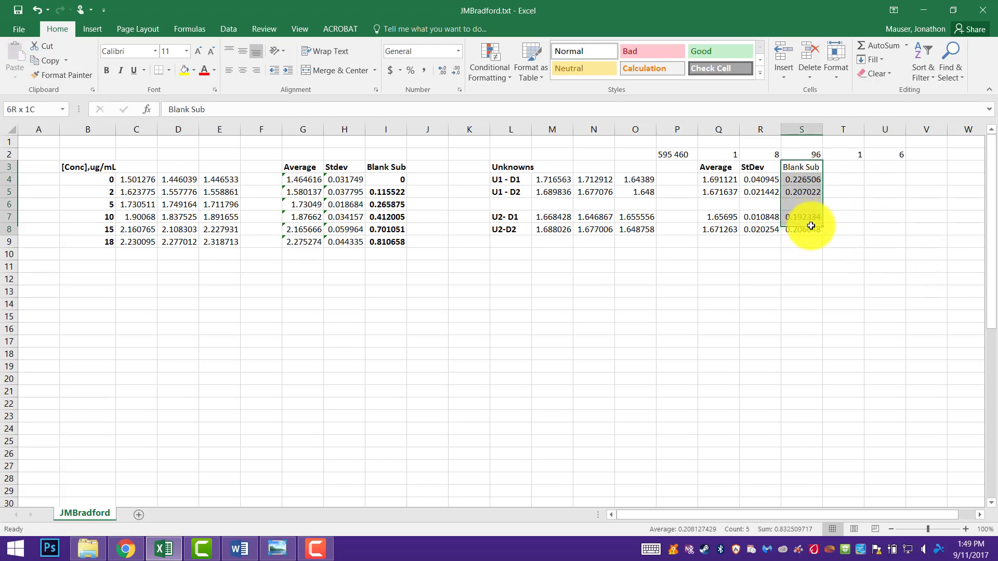
key(ctrl+b)
click(839, 316)
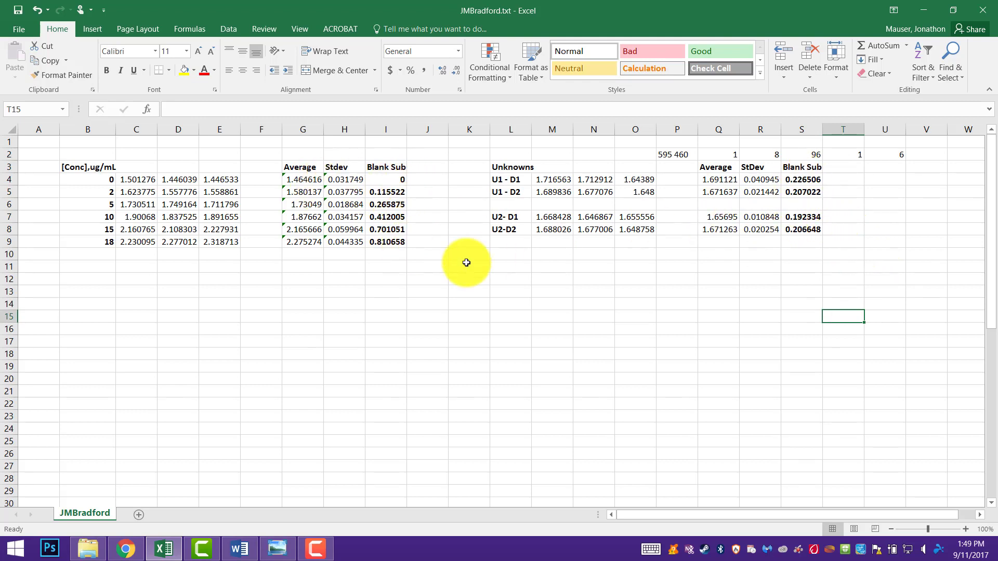
click(393, 242)
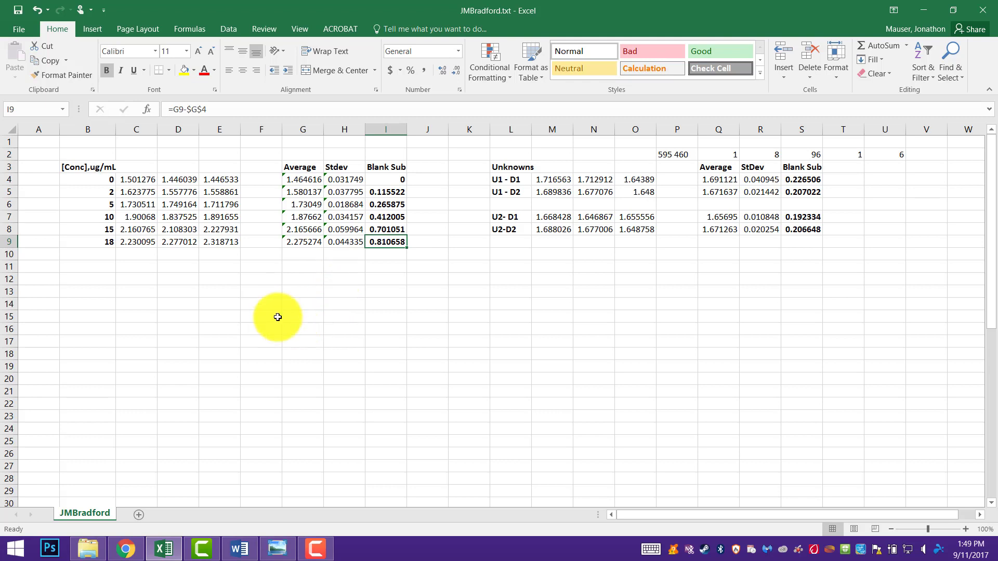
click(458, 316)
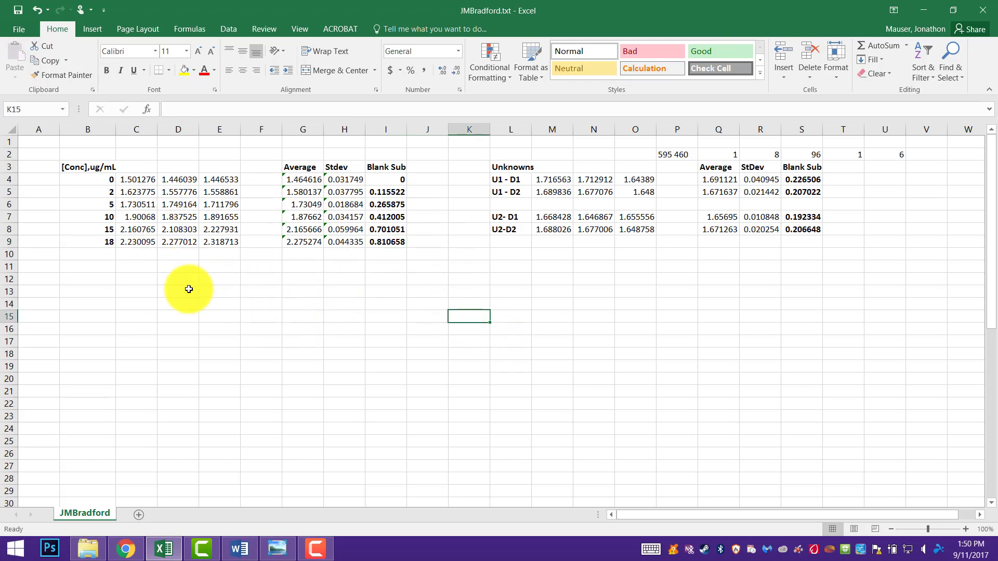
Insert an empty markers-only scatter chart and place it beneath the standards table, starting around row 12
click(175, 276)
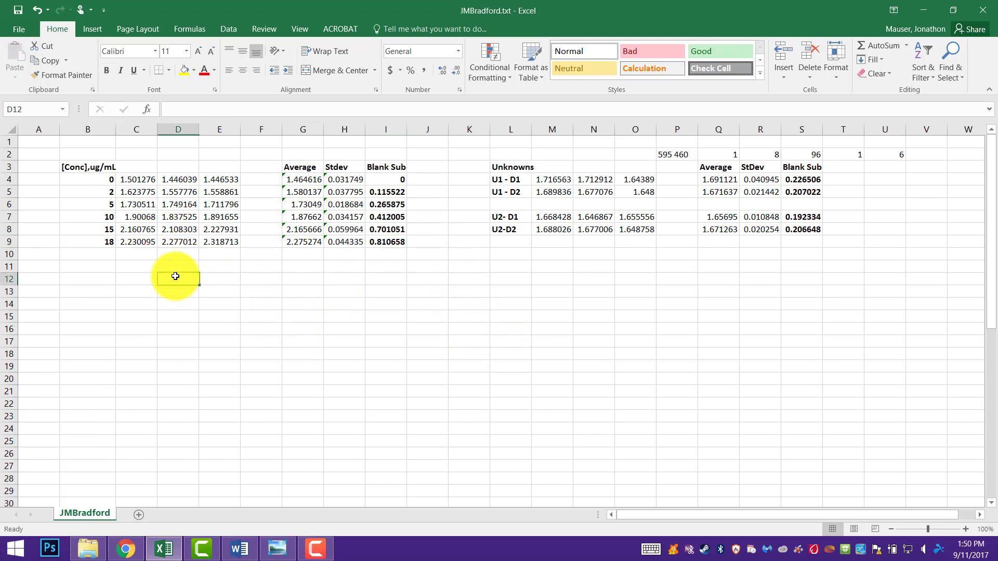
click(91, 28)
click(456, 77)
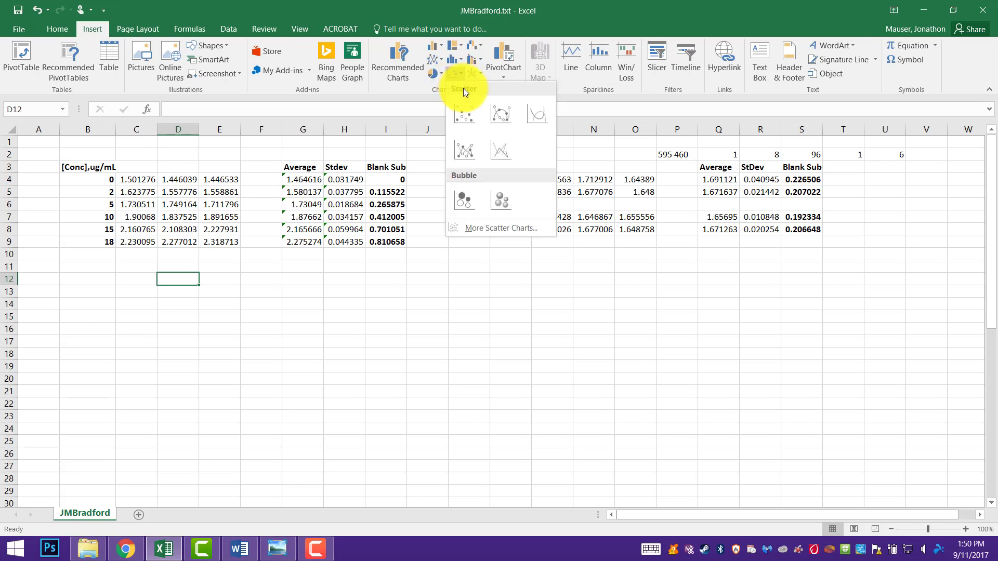
click(466, 112)
drag(420, 318, 172, 354)
Add a data series to the empty scatter chart with X values from B4:B9 and Y values from I4:I9
right_click(209, 353)
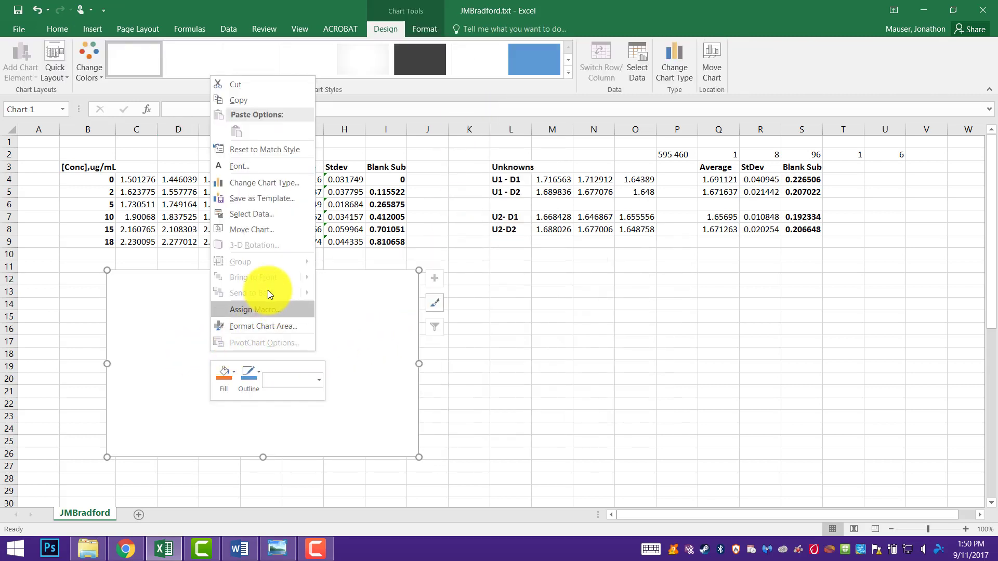
click(270, 217)
click(320, 376)
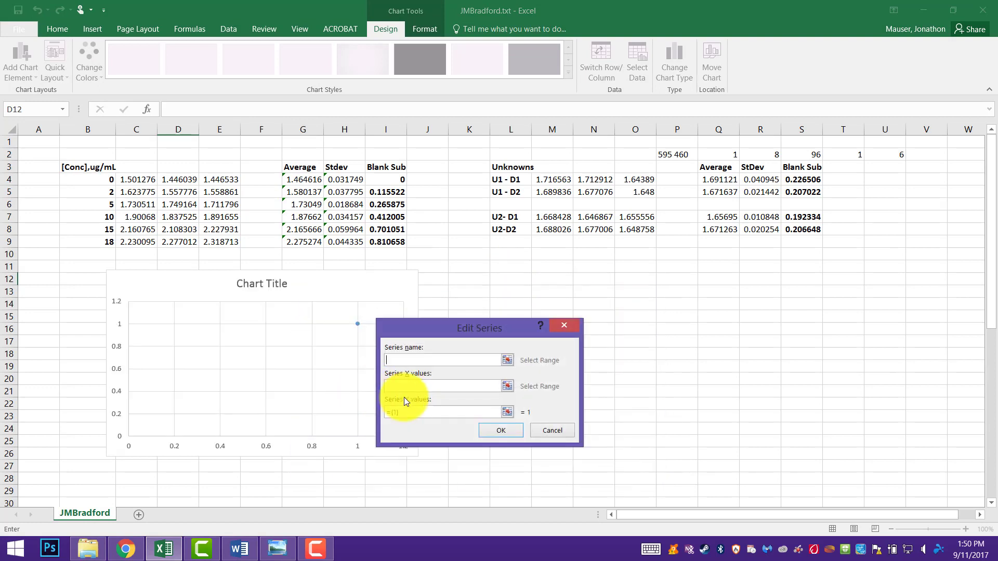
click(507, 386)
drag(106, 180, 96, 240)
click(568, 351)
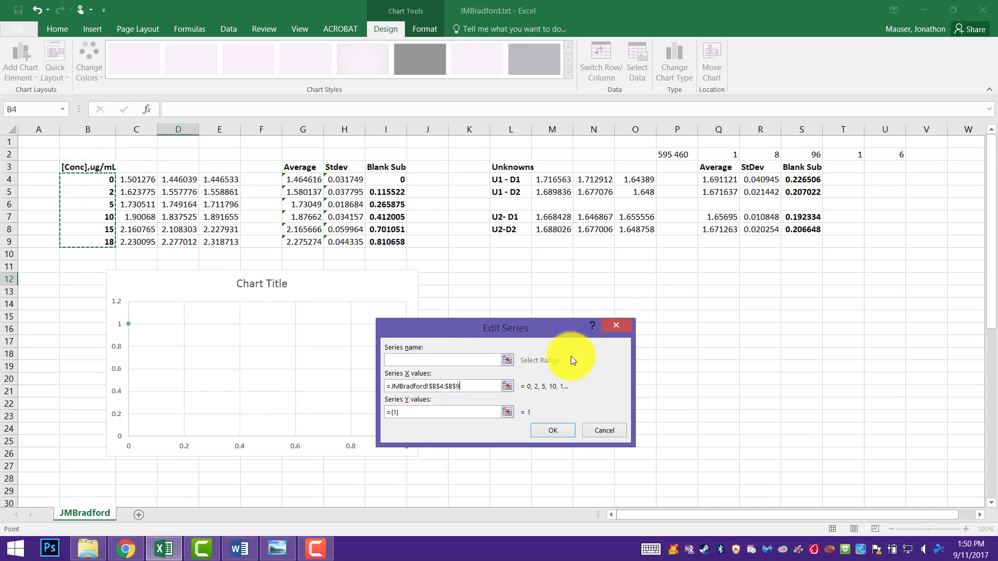
click(506, 412)
drag(386, 180, 387, 241)
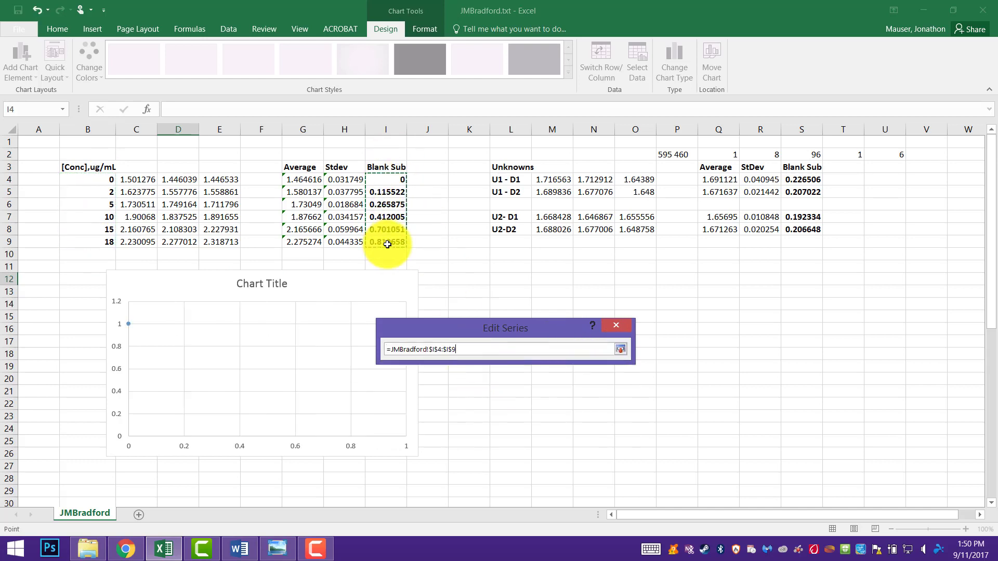
click(621, 348)
click(627, 431)
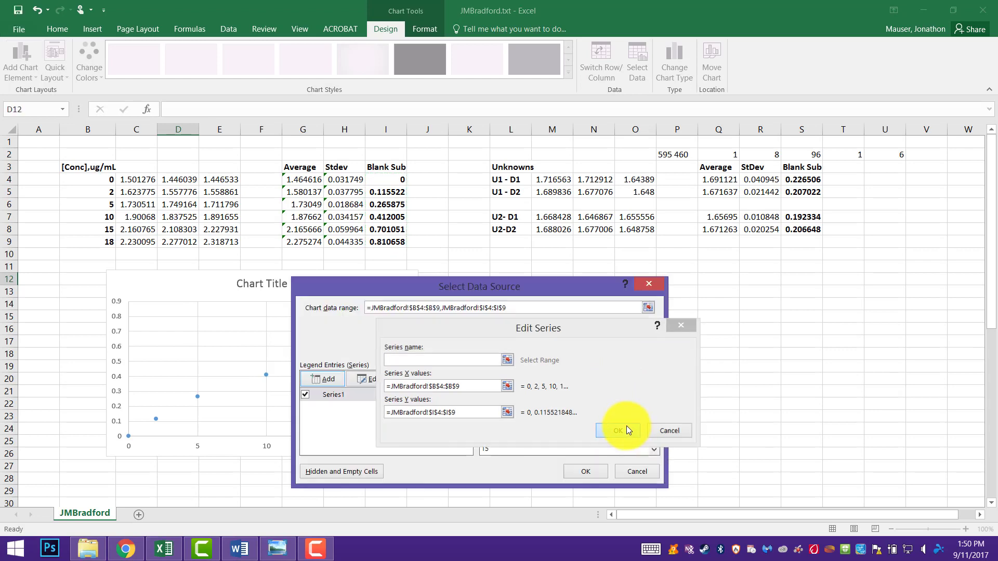
click(584, 468)
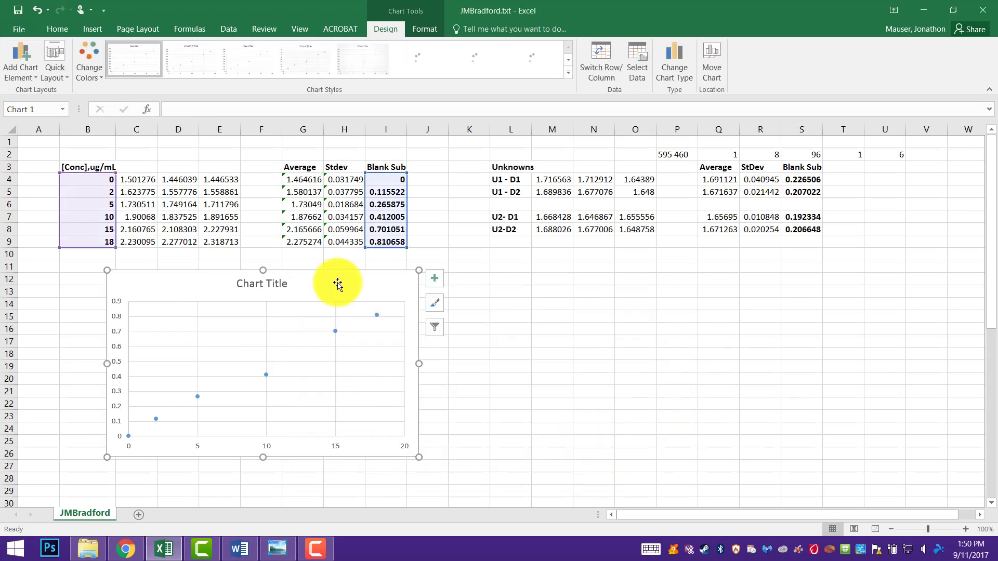
Delete the chart's vertical and horizontal gridlines and set the chart title to "Protein Powders Lab - Standard Curve"
click(267, 328)
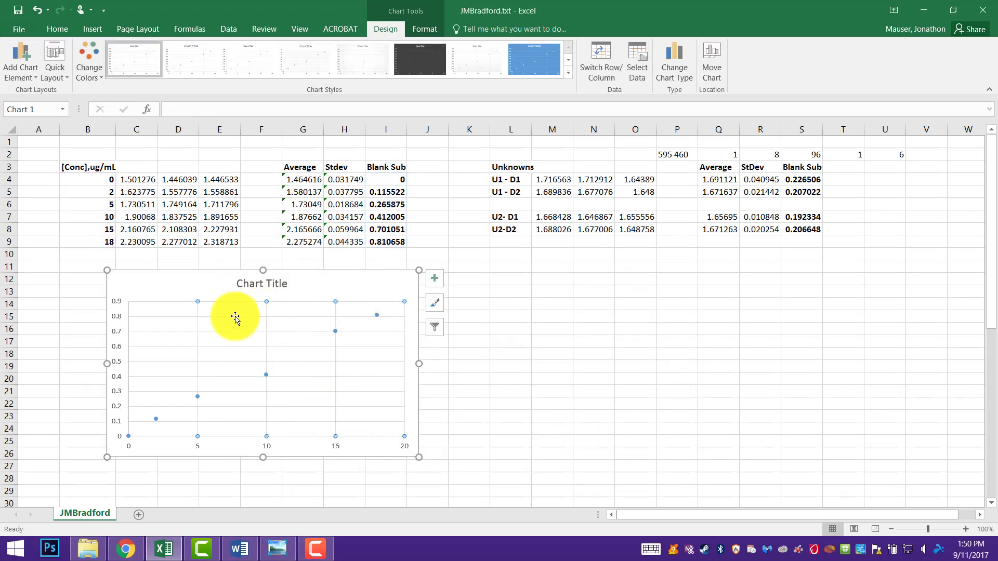
key(Delete)
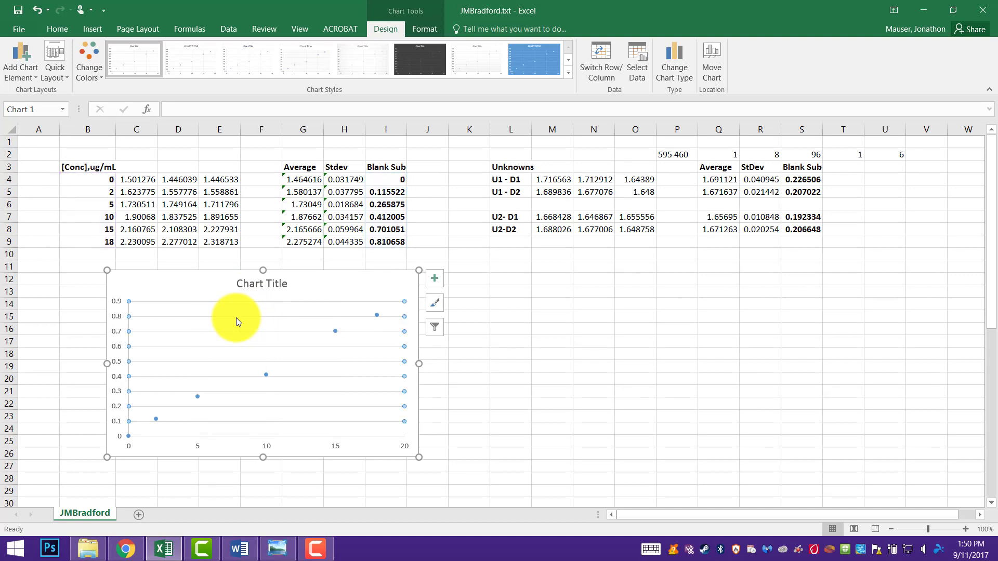
click(264, 283)
double_click(264, 283)
triple_click(265, 283)
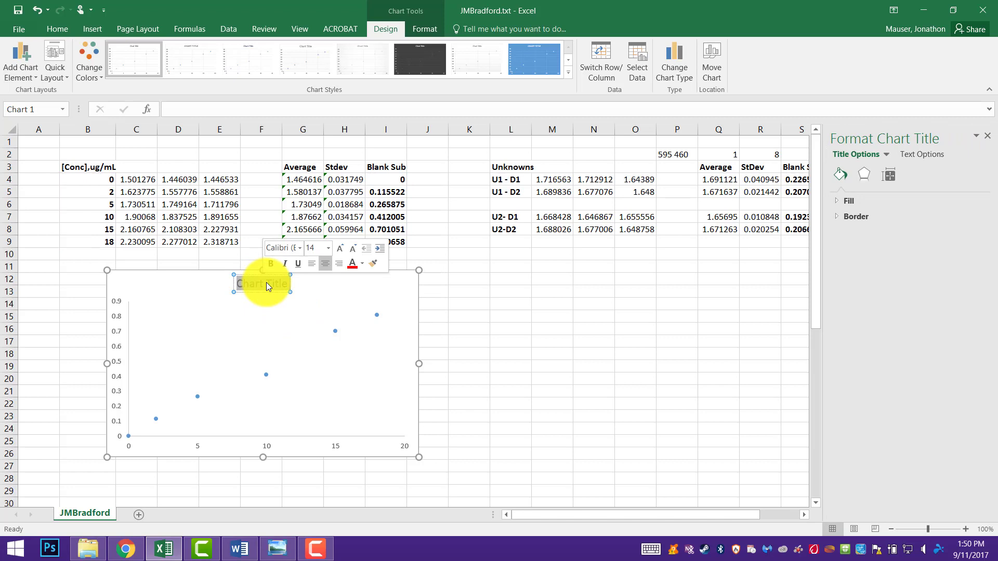
text(Protein Powder)
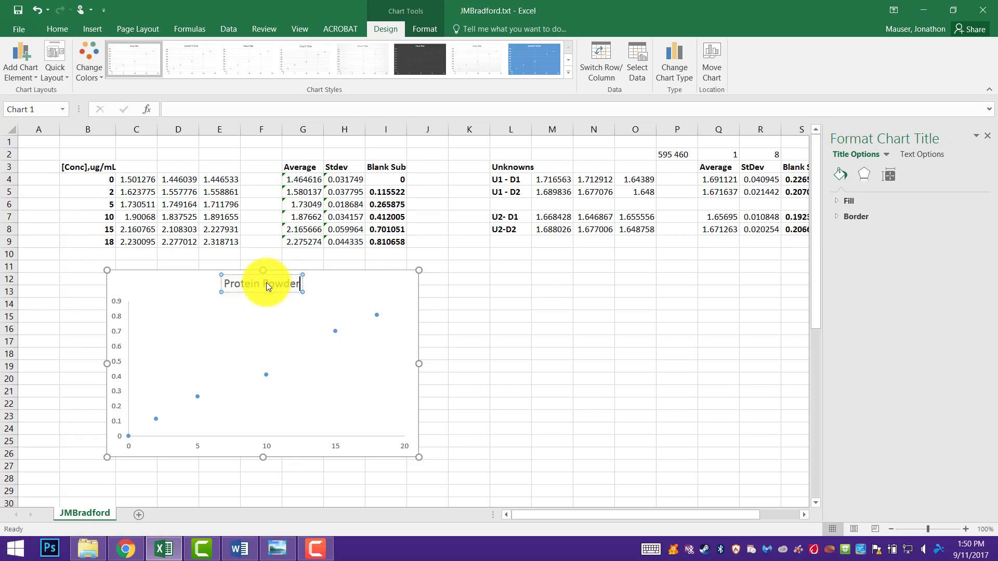
text(s Lab - Standa)
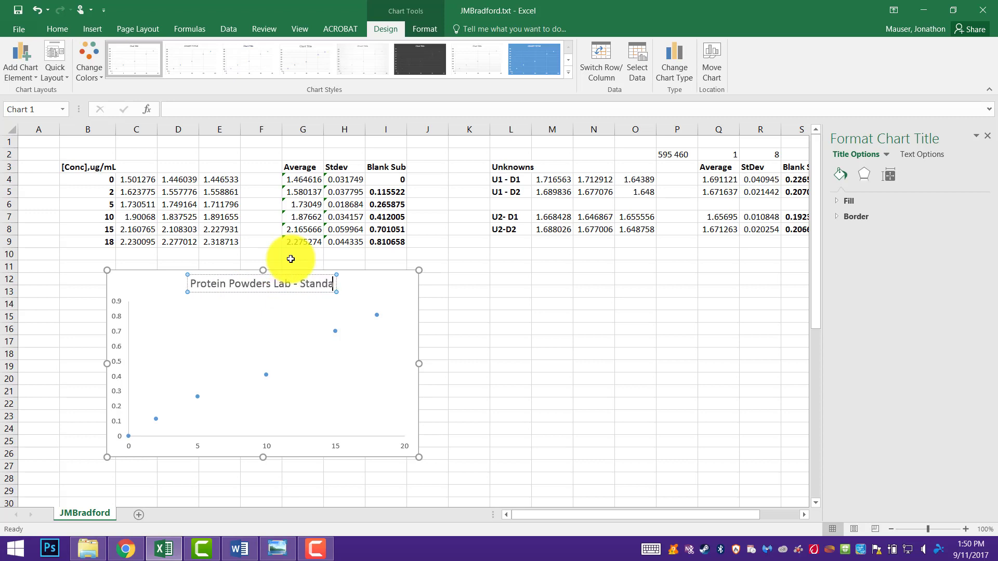
text(rd Curve)
key(Return)
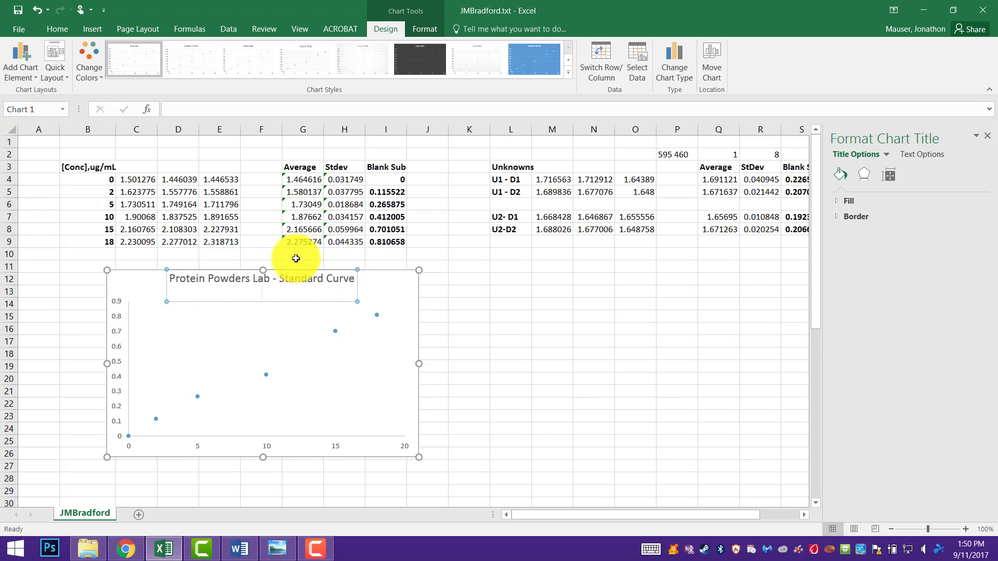
key(BackSpace)
click(348, 384)
click(416, 341)
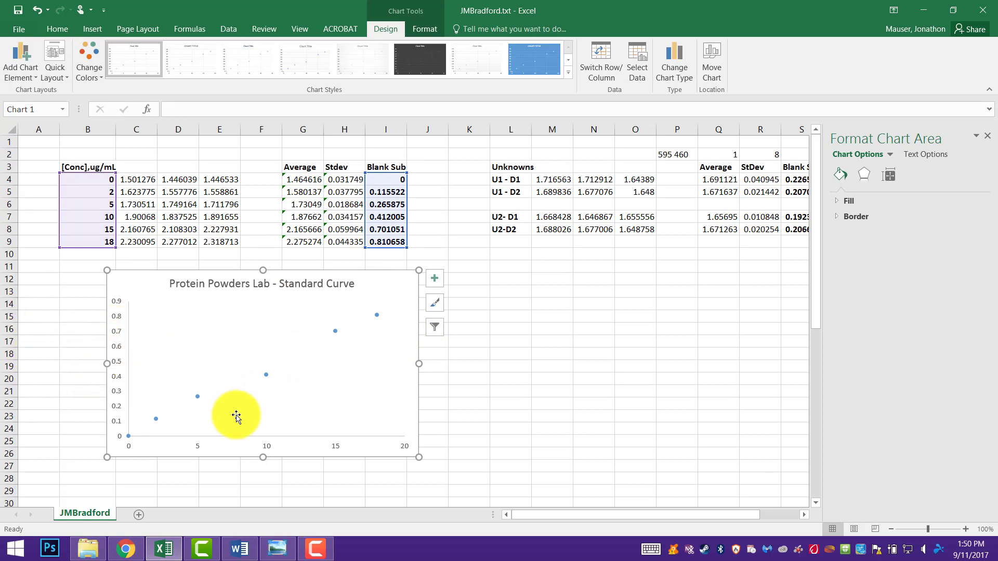
Add axis titles to the chart and set the vertical axis title to "Corrected A595/A460"
click(436, 281)
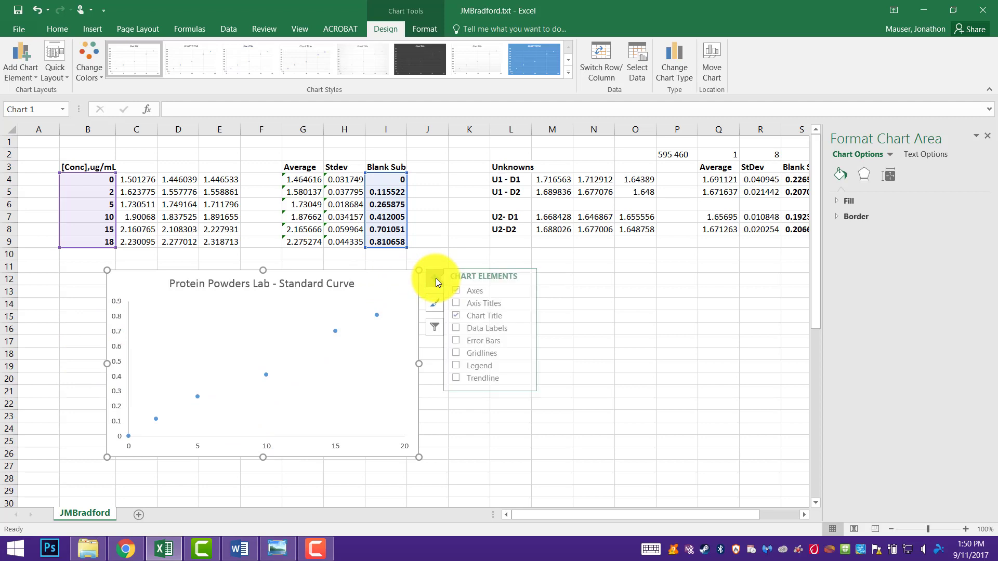
click(497, 303)
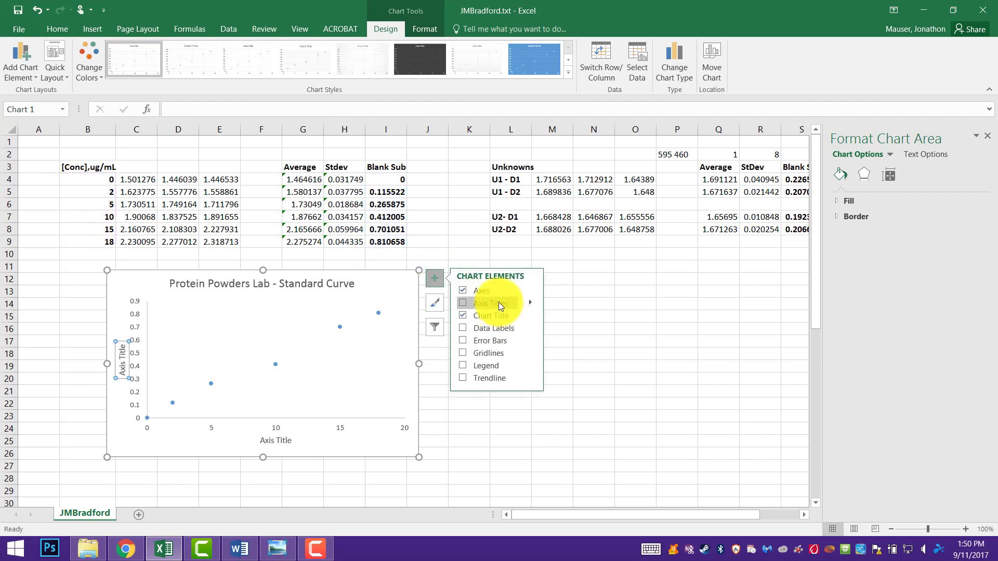
triple_click(121, 358)
key(Delete)
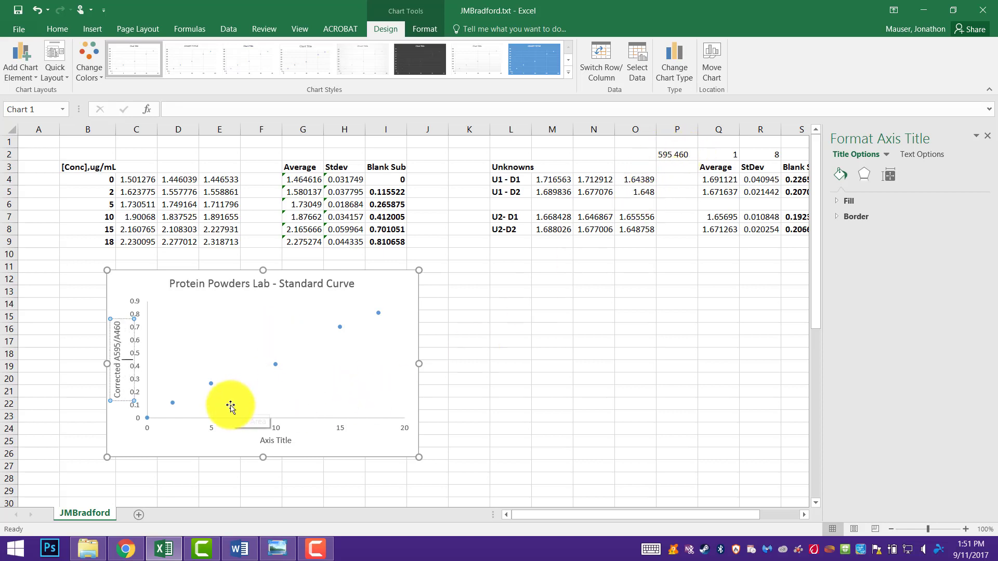
click(163, 461)
click(114, 463)
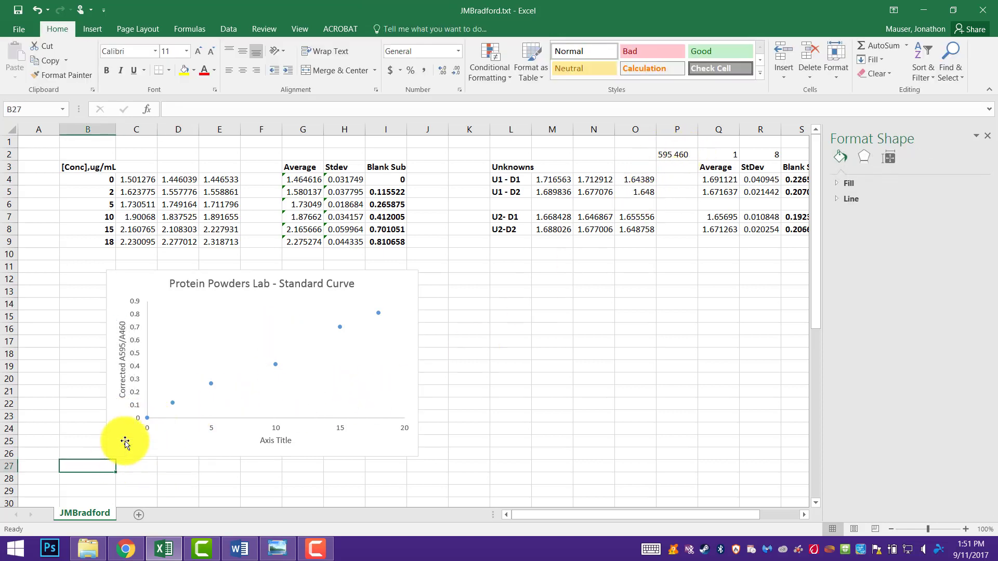
Move the vertical axis title slightly outward, away from the axis numbers
click(126, 369)
key(Up)
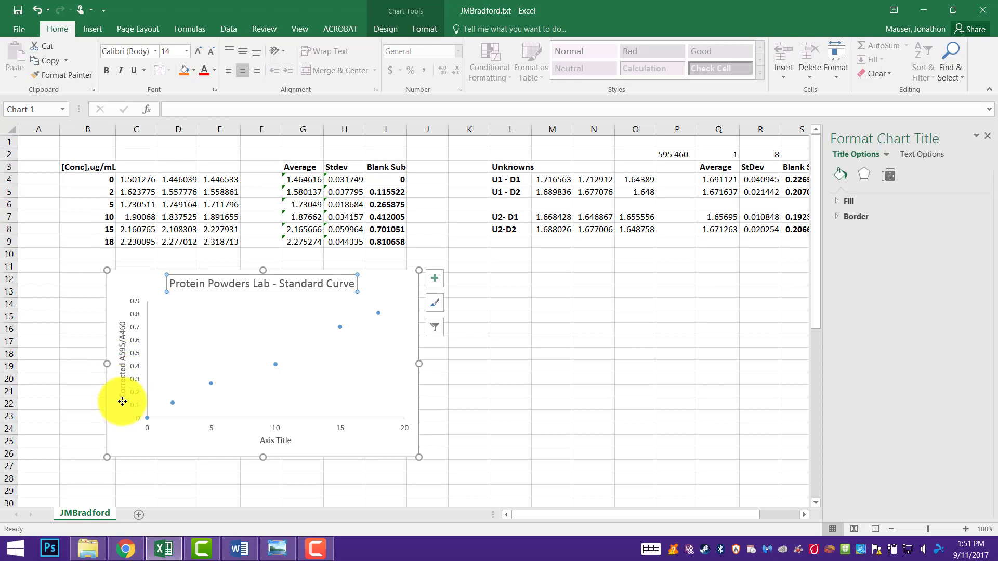
click(122, 399)
key(Up)
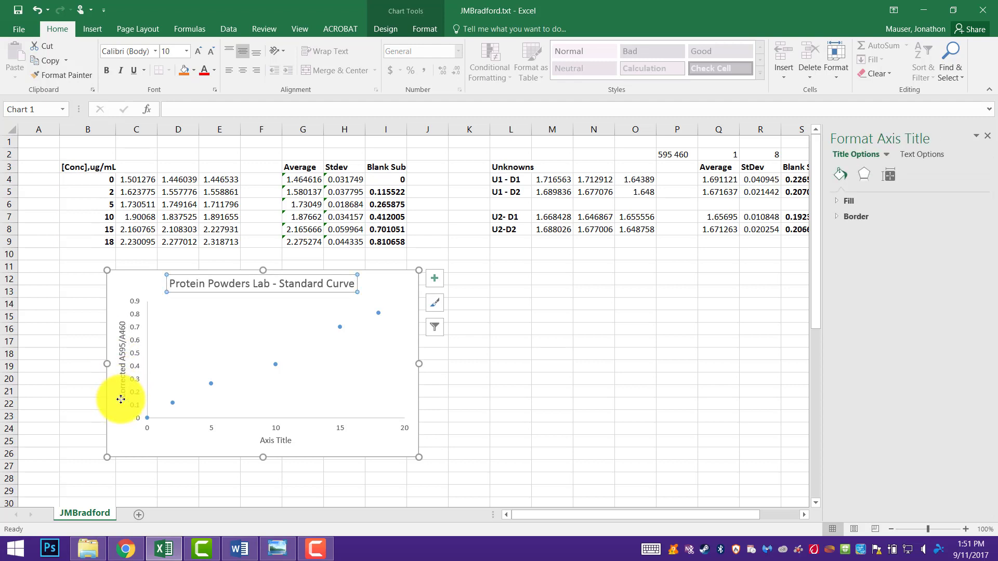
click(122, 402)
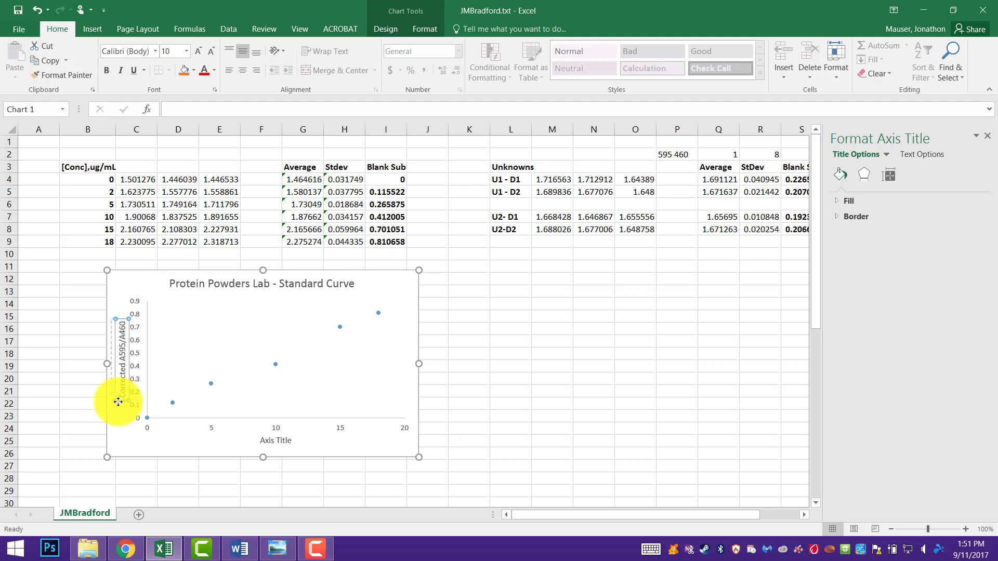
click(177, 489)
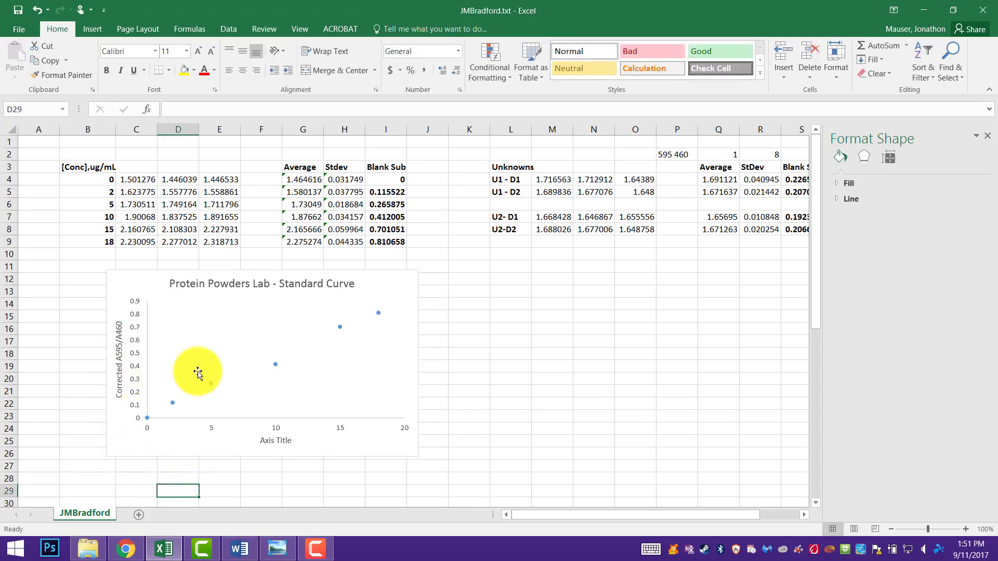
Set the horizontal axis title to "Concentration, ug/mL"
click(272, 440)
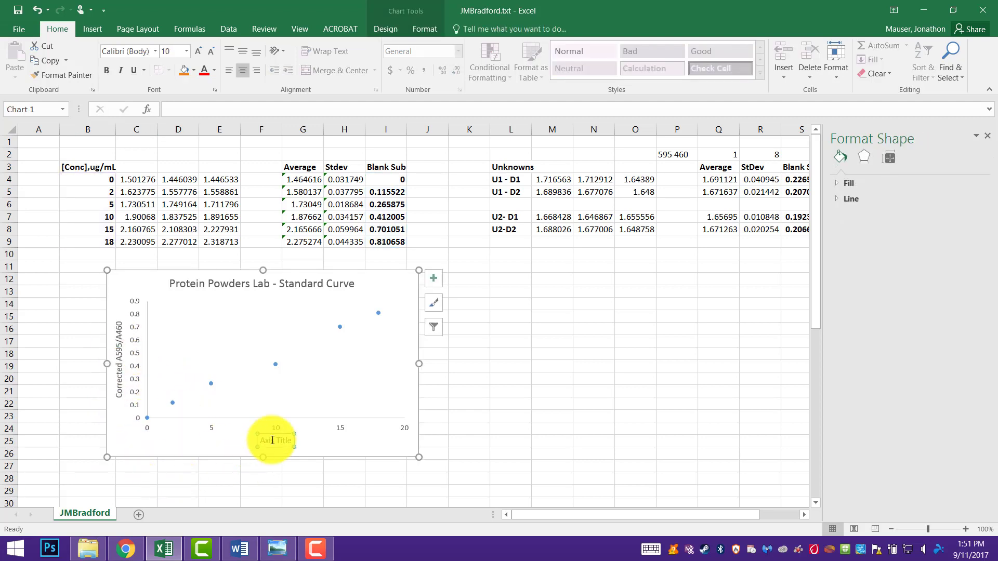
triple_click(272, 440)
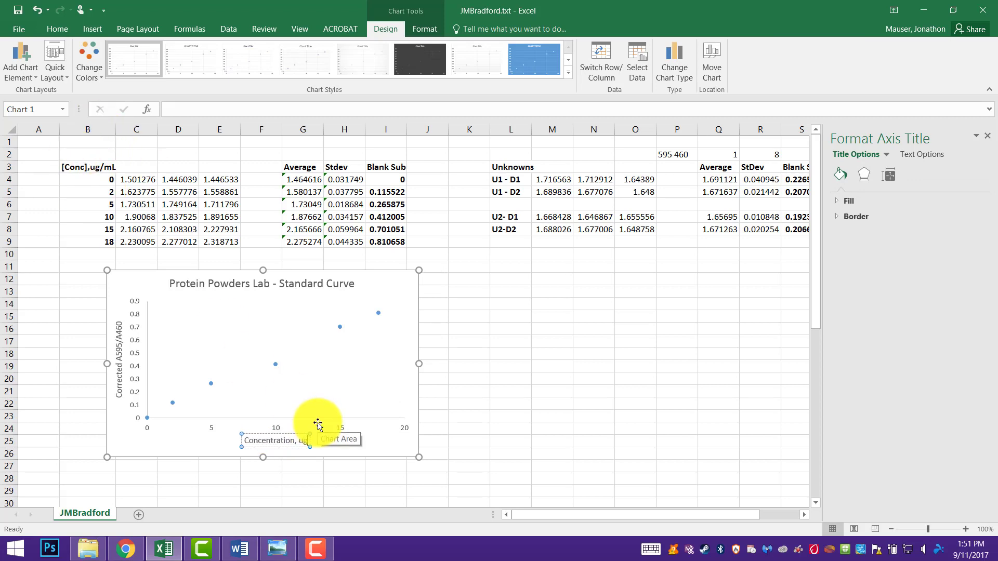
click(480, 404)
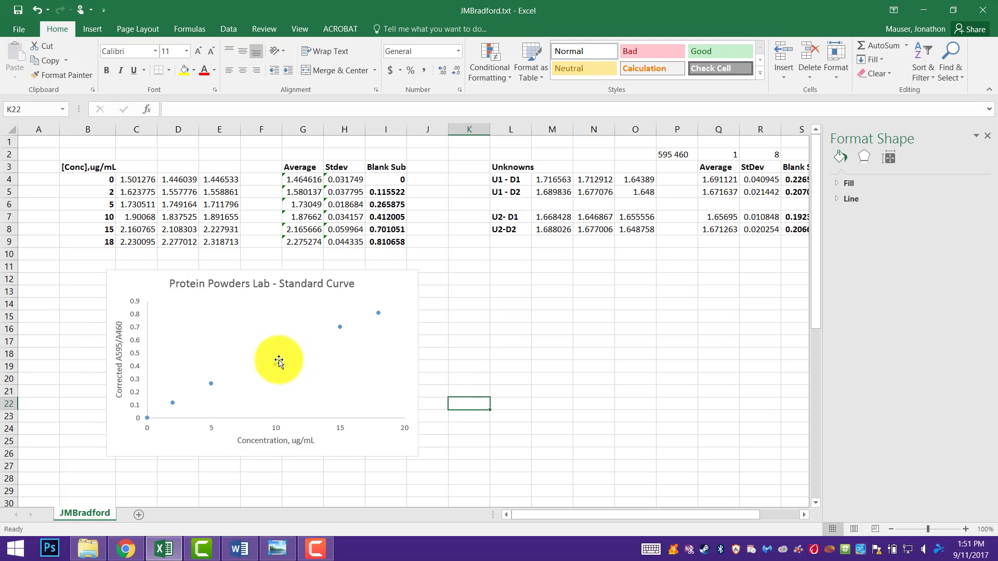
Add a linear trendline with its equation and R-squared value displayed, and move that label below the line
right_click(275, 365)
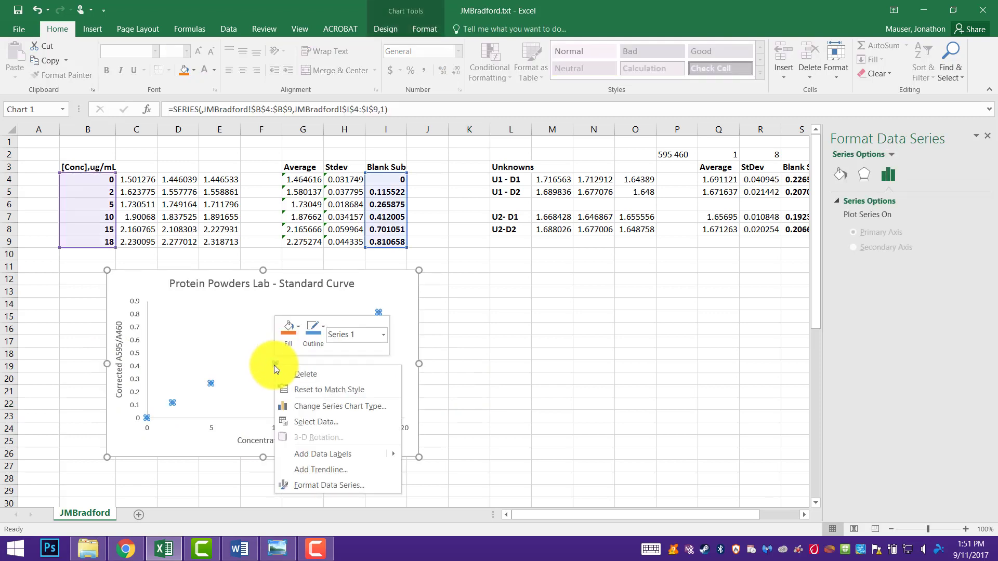
click(314, 469)
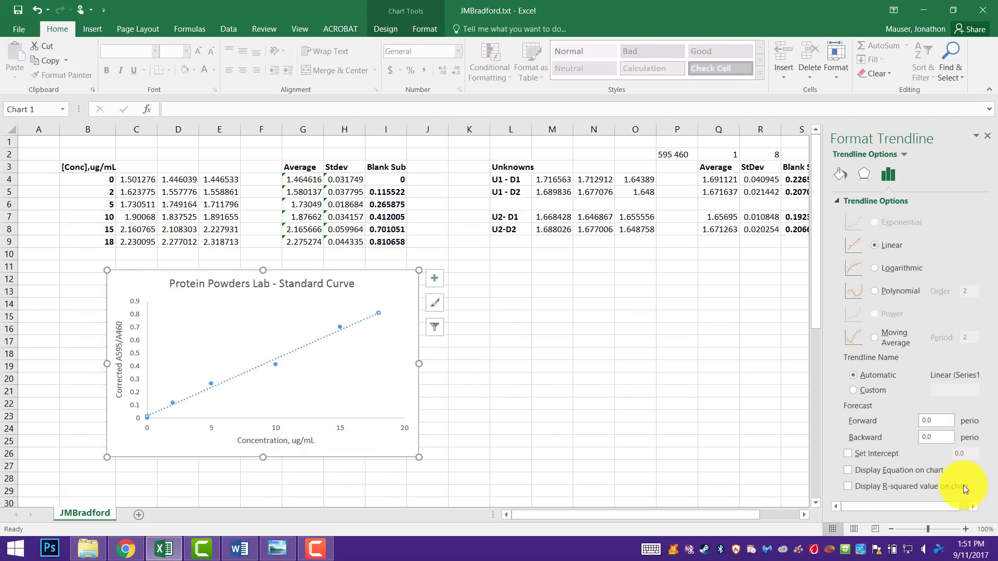
click(890, 471)
click(892, 488)
click(332, 312)
drag(333, 312, 370, 351)
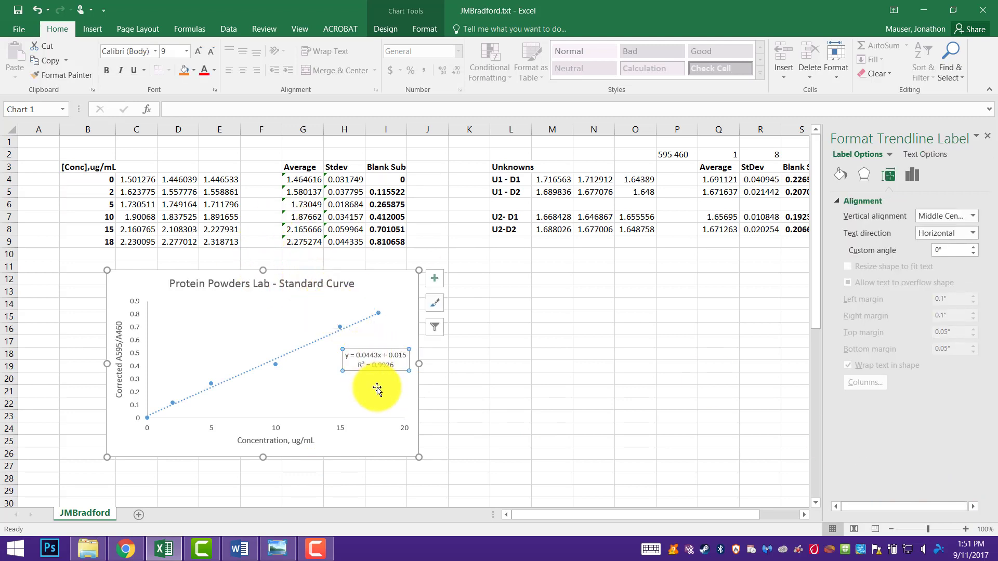
click(383, 381)
click(384, 365)
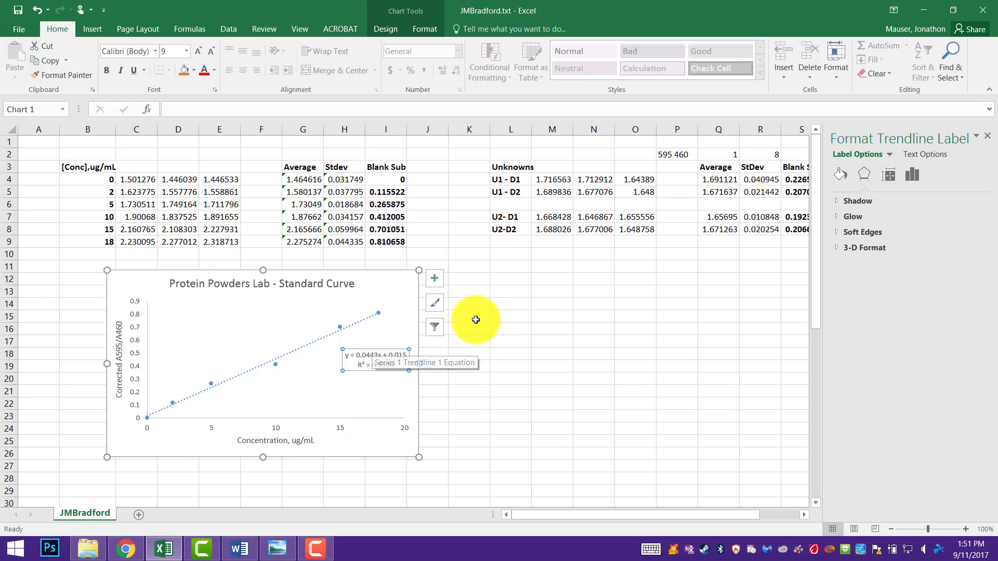
Enter the labels m and b in K14:K15 with the values 0.443 in L14 and 0.015 in L15
click(471, 304)
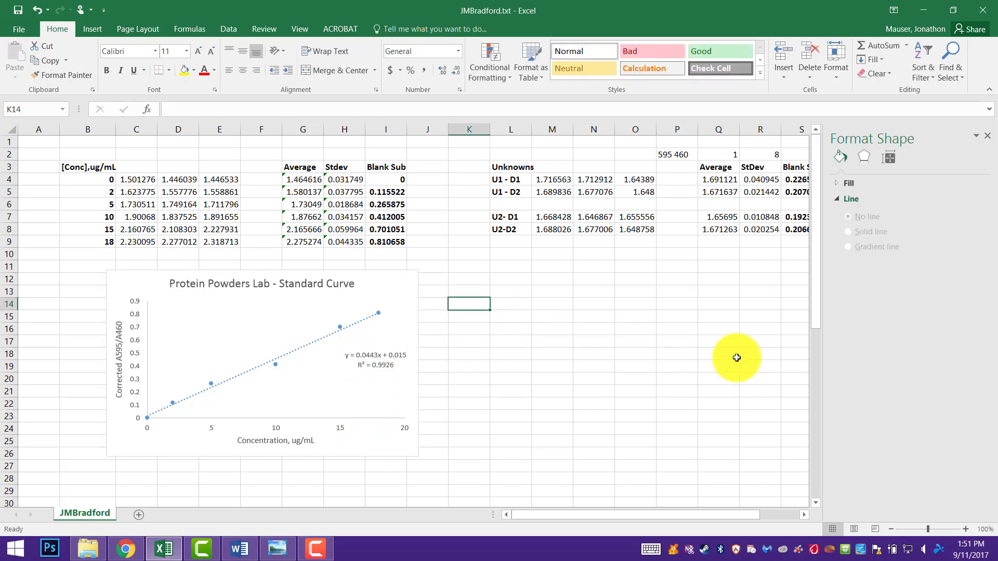
text(m)
key(Return)
text(b)
click(508, 305)
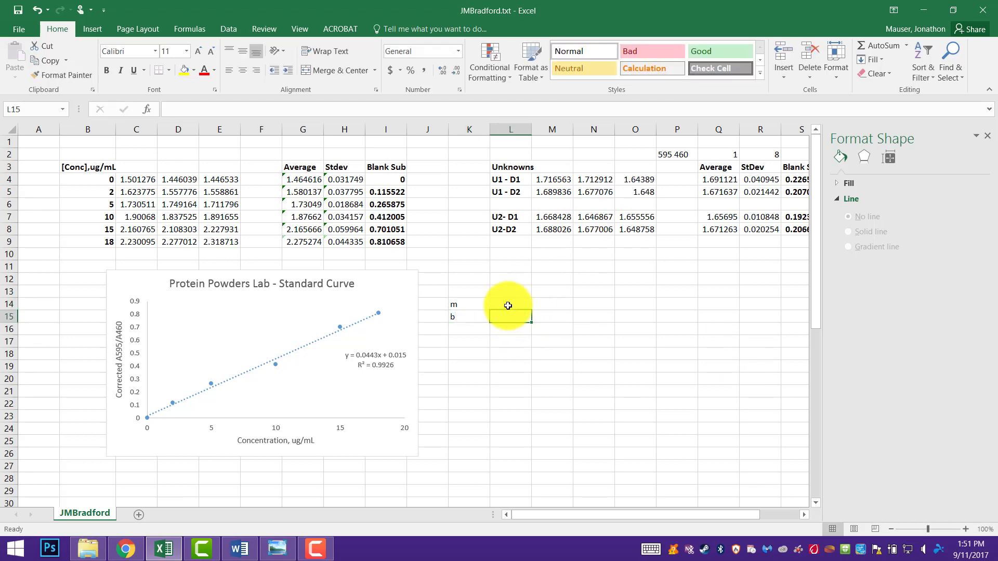
text(0.443)
key(Return)
text(0.1)
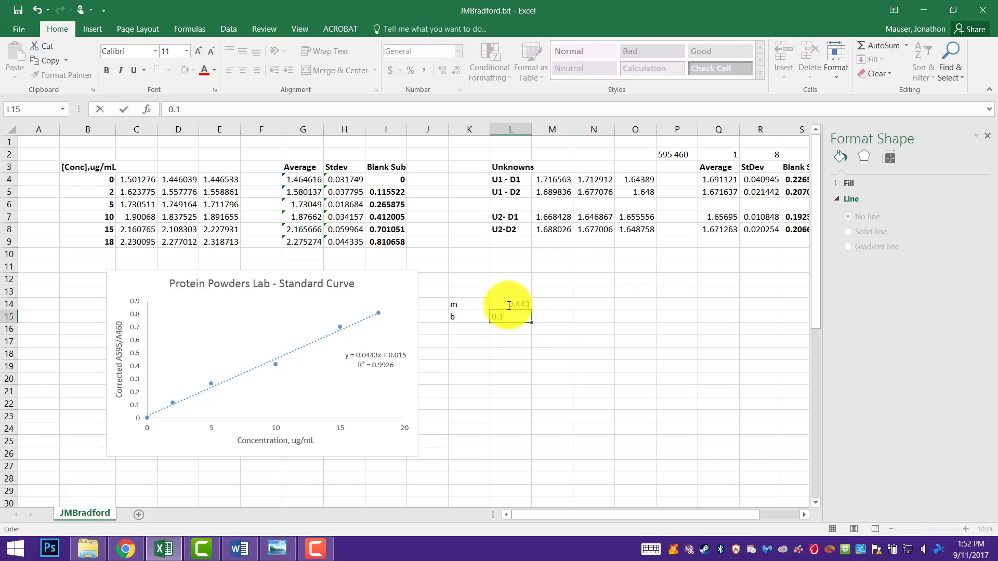
key(Return)
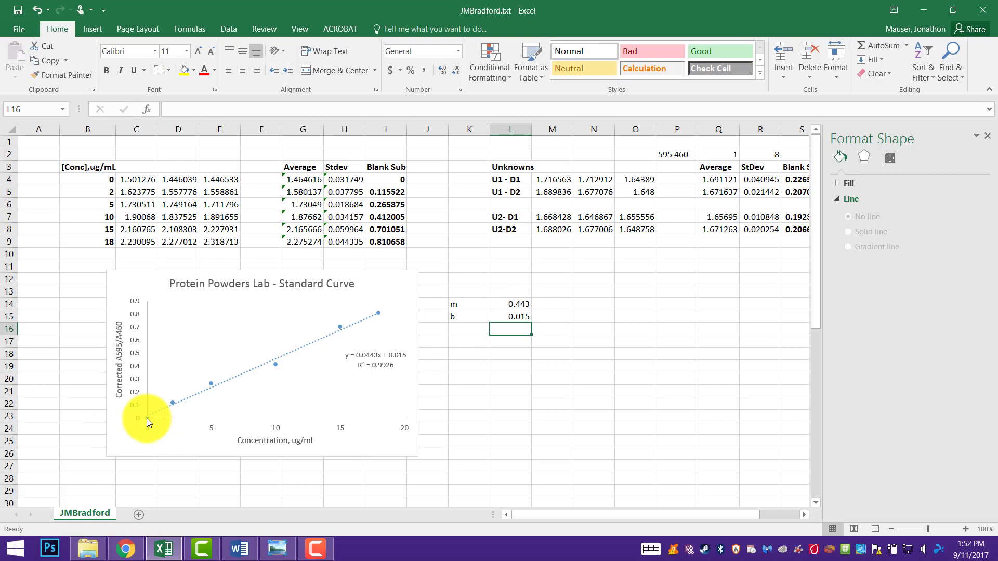
Add error bars to the standard curve's data series and delete the horizontal ones
click(510, 318)
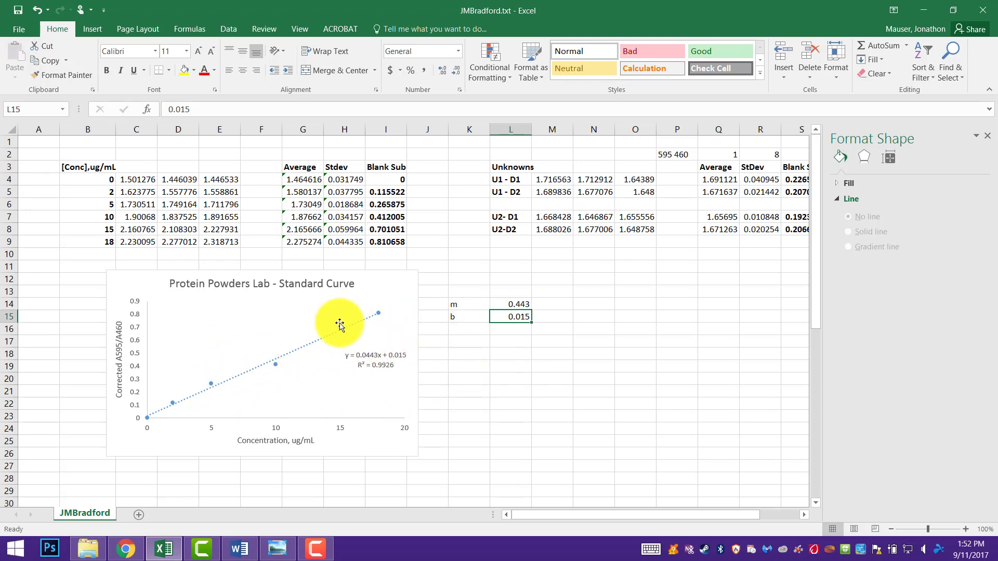
mouse_move(341, 327)
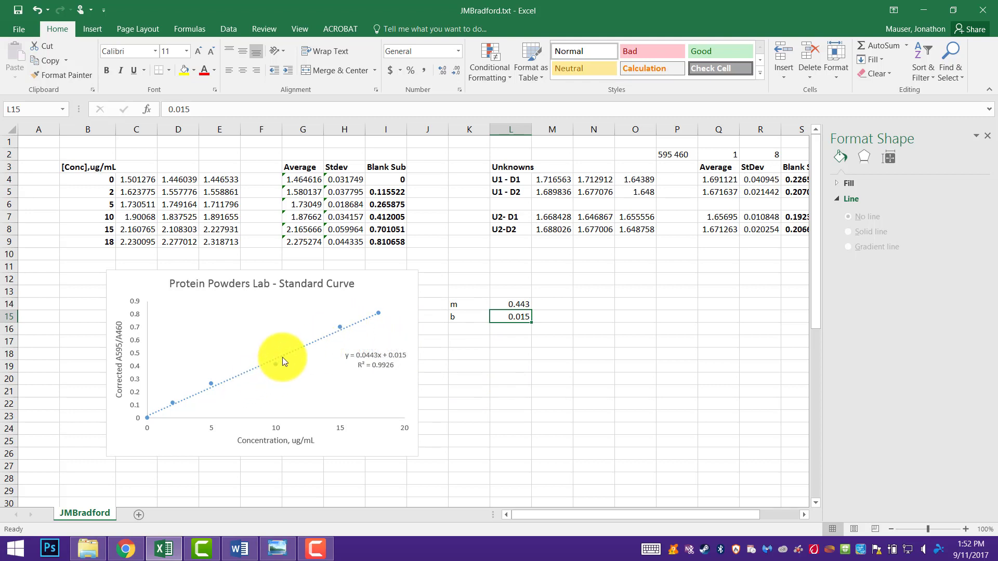
right_click(338, 325)
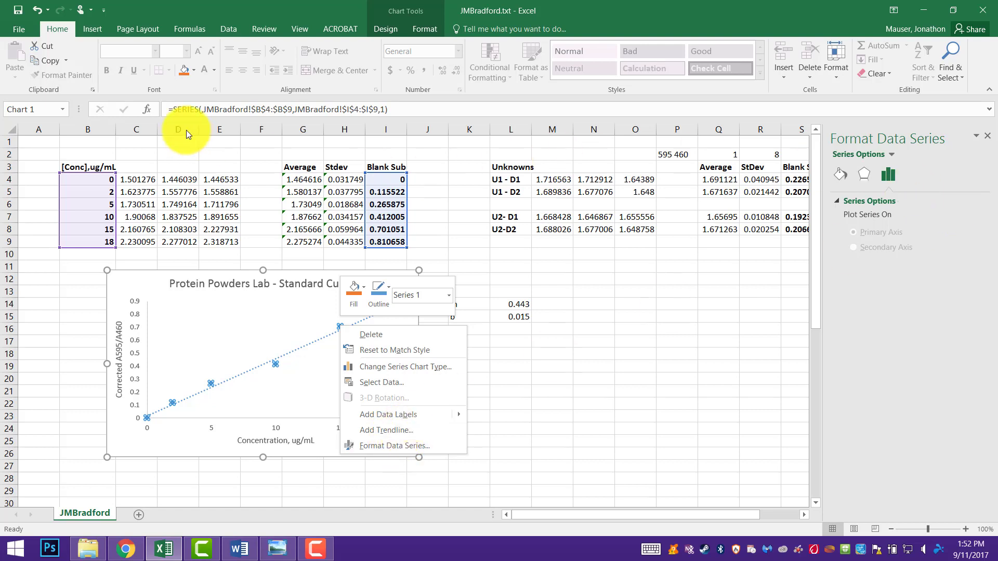
click(579, 364)
mouse_move(390, 276)
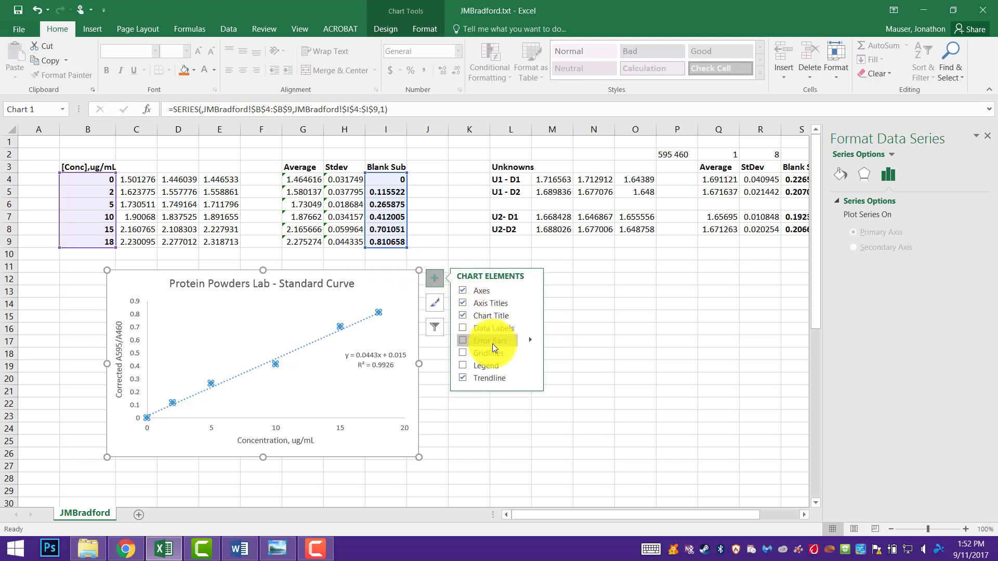
click(491, 342)
click(358, 321)
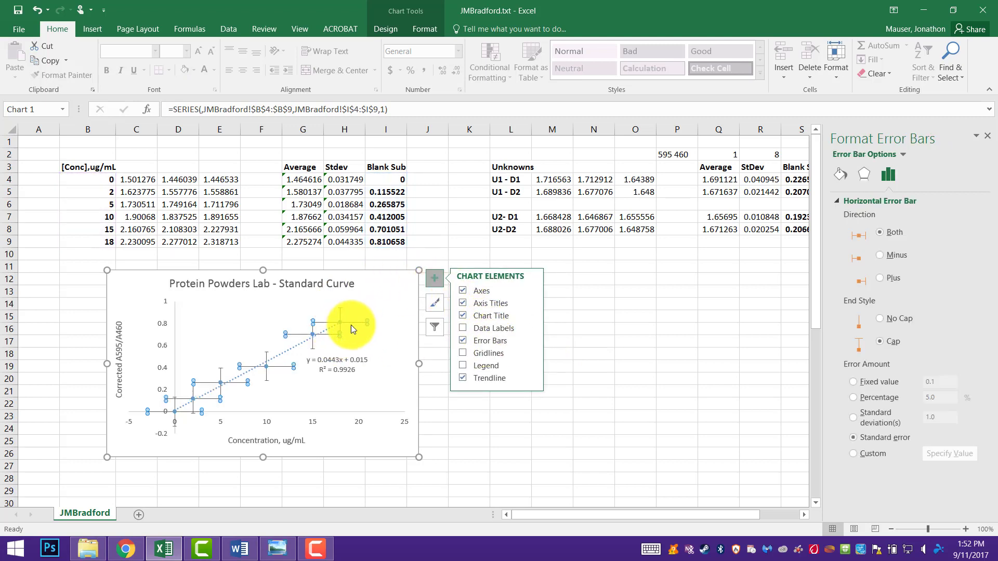
key(Delete)
Change the vertical error bars' error amount from standard error to custom
click(379, 310)
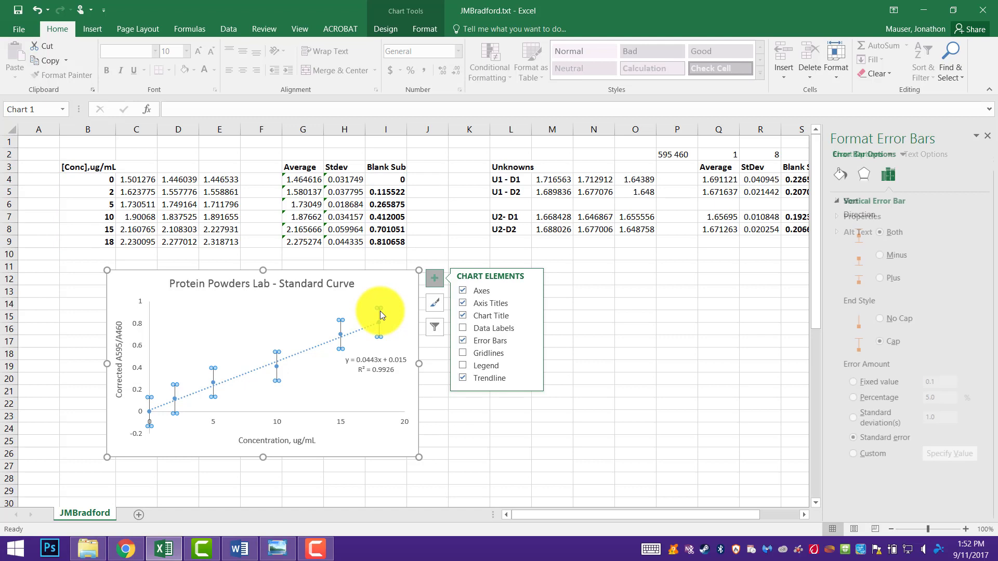
right_click(379, 311)
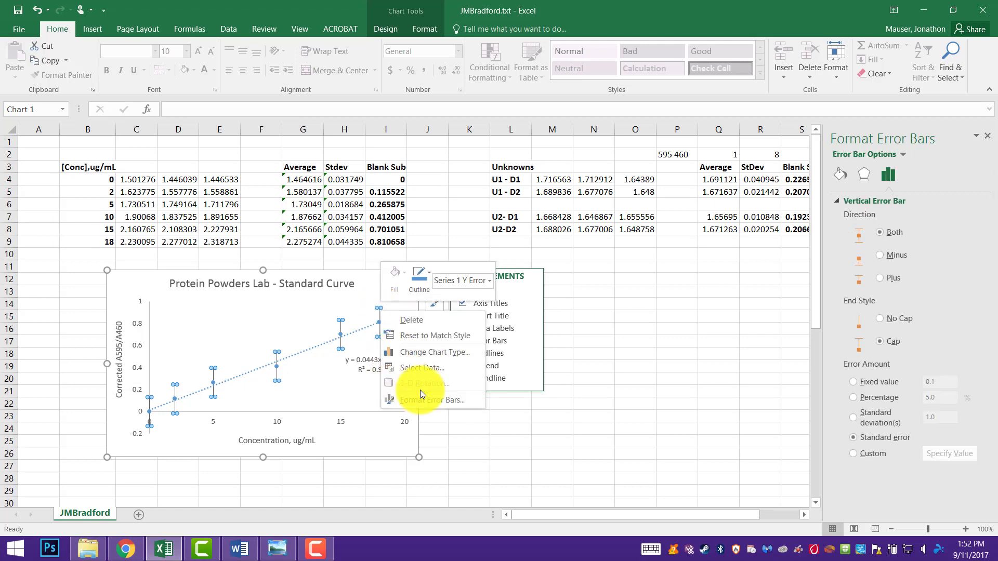
click(876, 457)
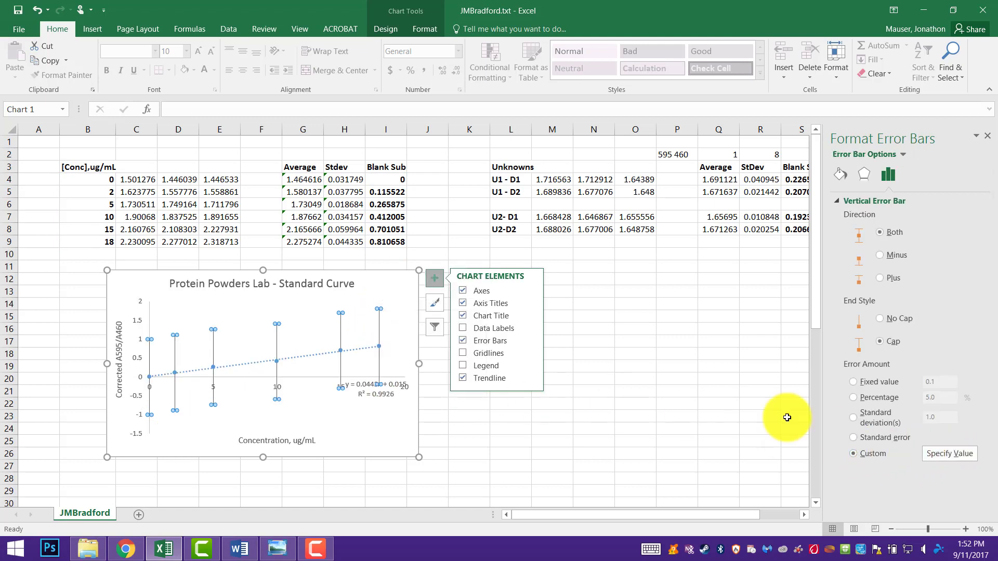
right_click(379, 322)
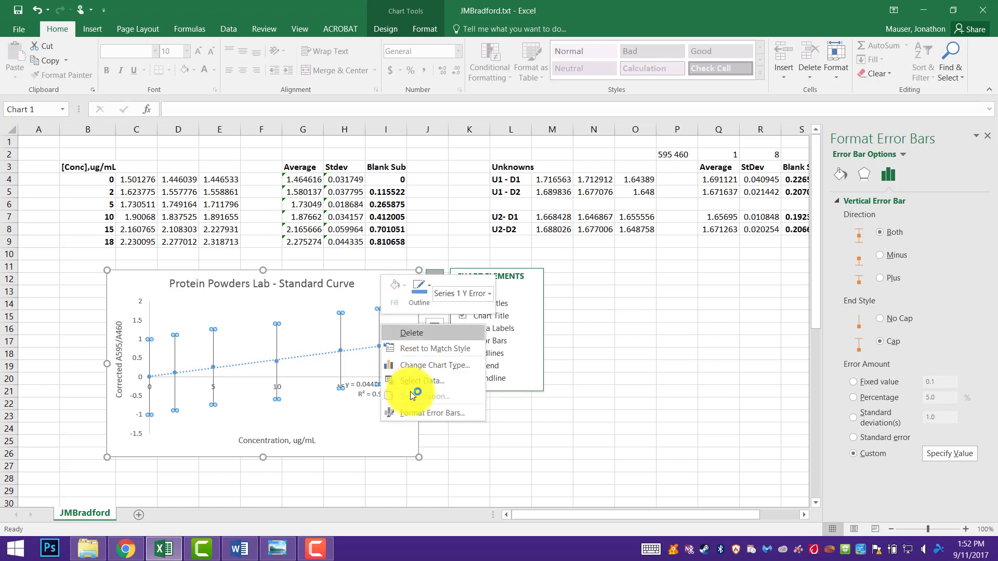
key(Escape)
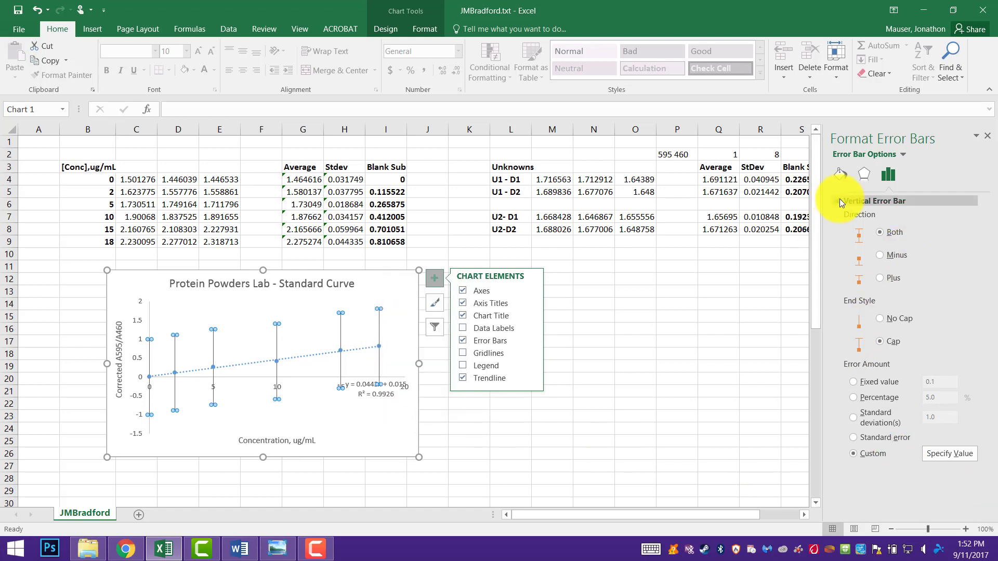
Use the standard deviations in H4:H9 as both the positive and negative custom values of the vertical error bars
click(949, 453)
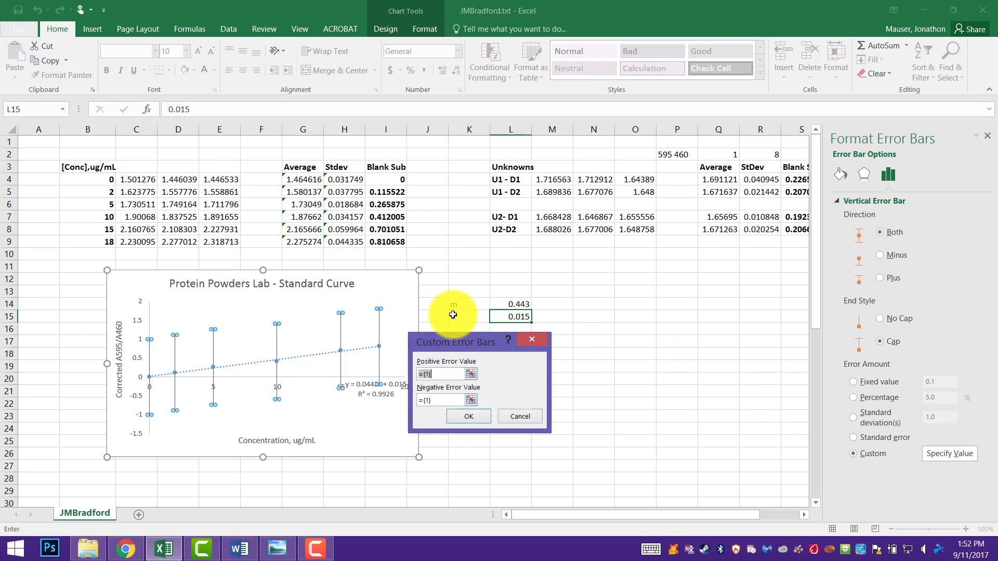
click(471, 375)
drag(343, 180, 347, 244)
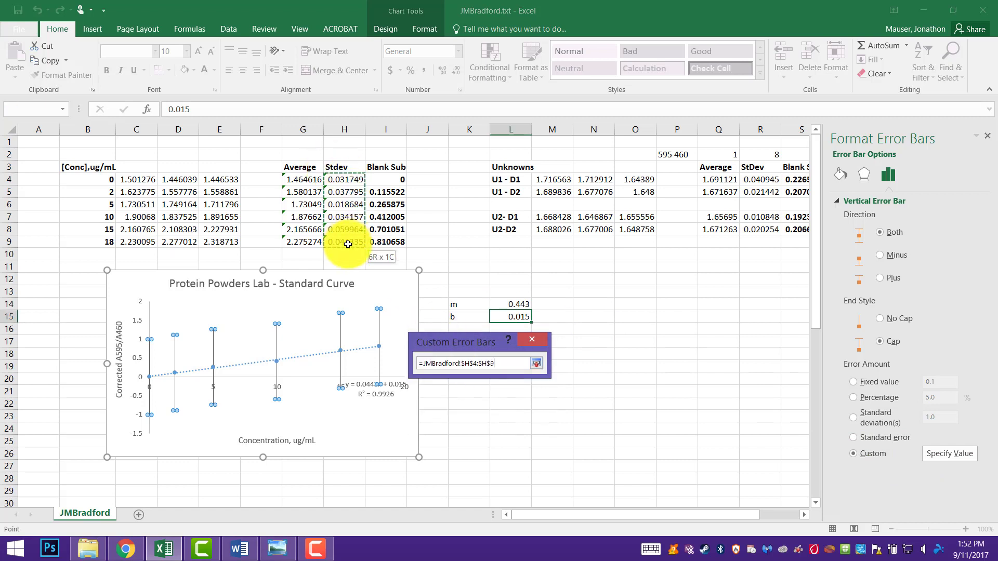
click(536, 364)
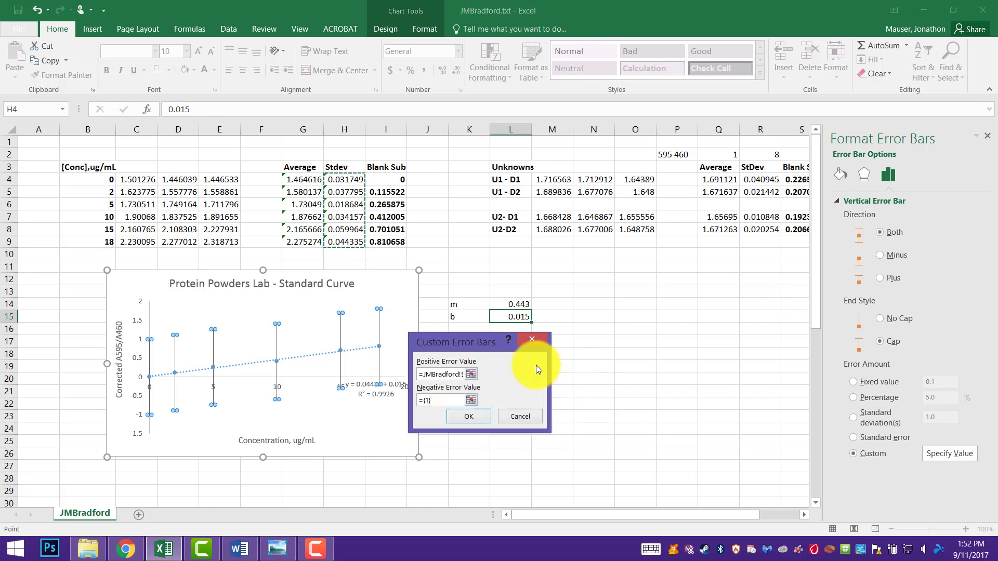
click(471, 399)
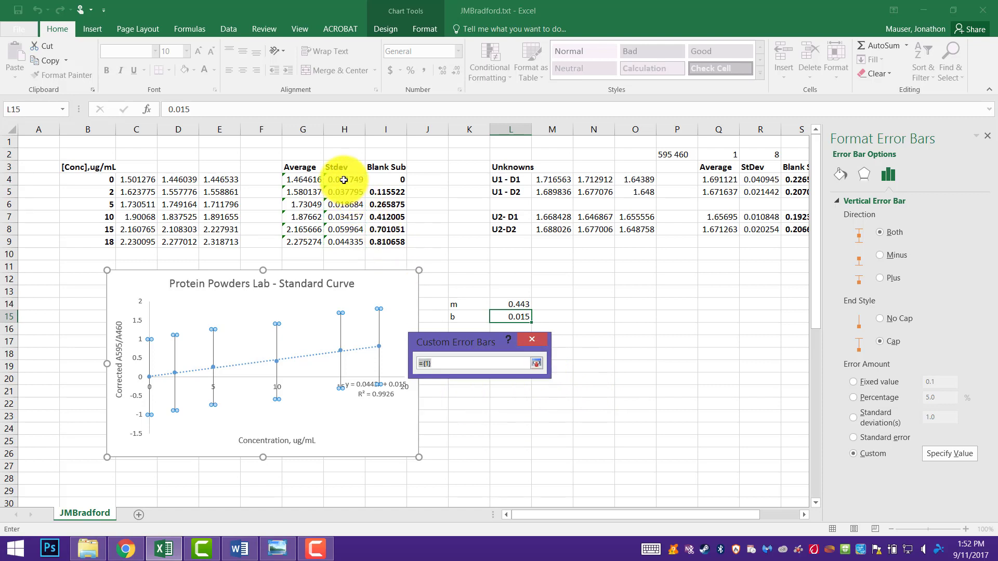
drag(344, 180, 344, 241)
click(535, 363)
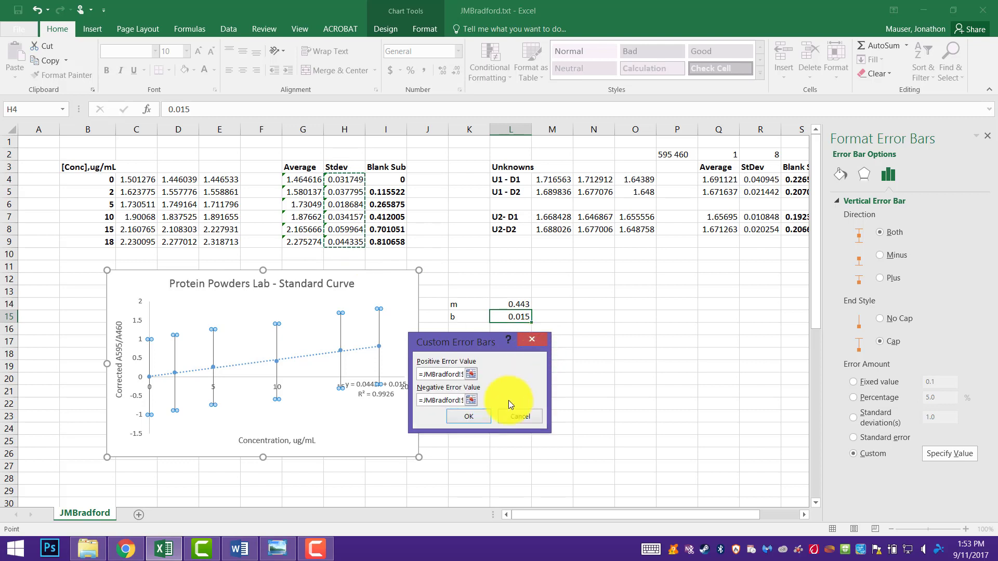
click(471, 420)
click(334, 389)
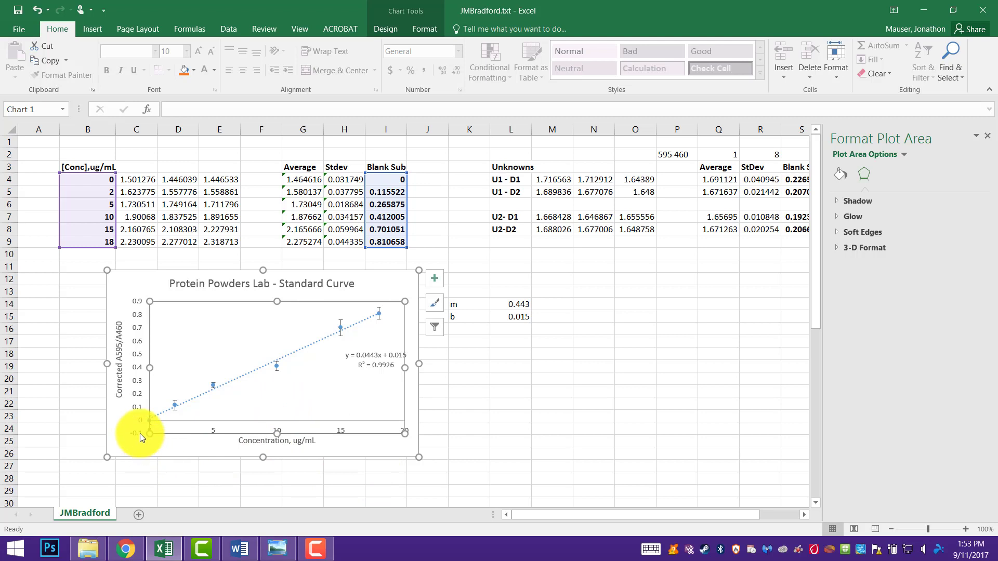
click(564, 454)
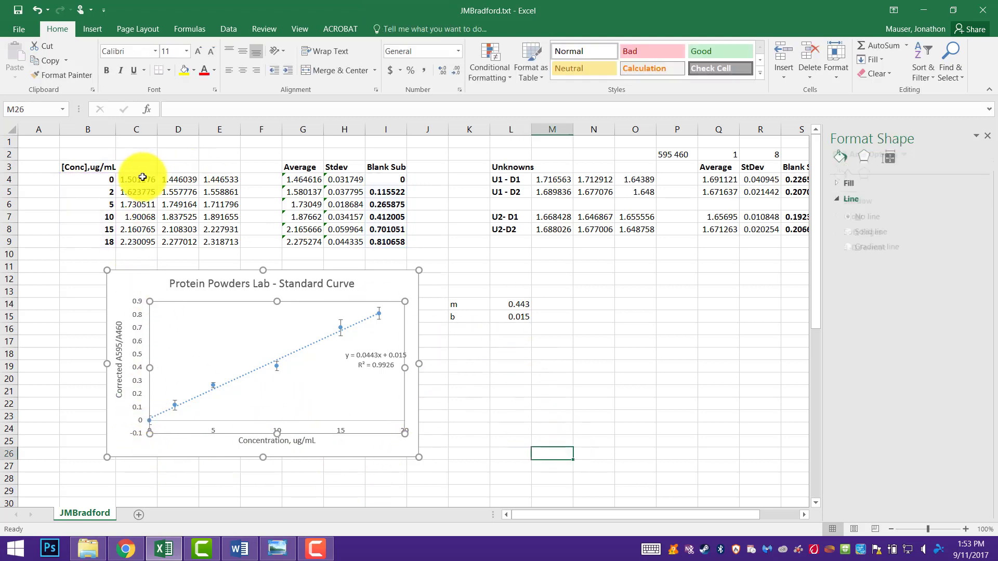
Clear the zero standard's concentration in B4 and blank-subtracted value in I4, and select the trendline equation label
click(108, 179)
key(Delete)
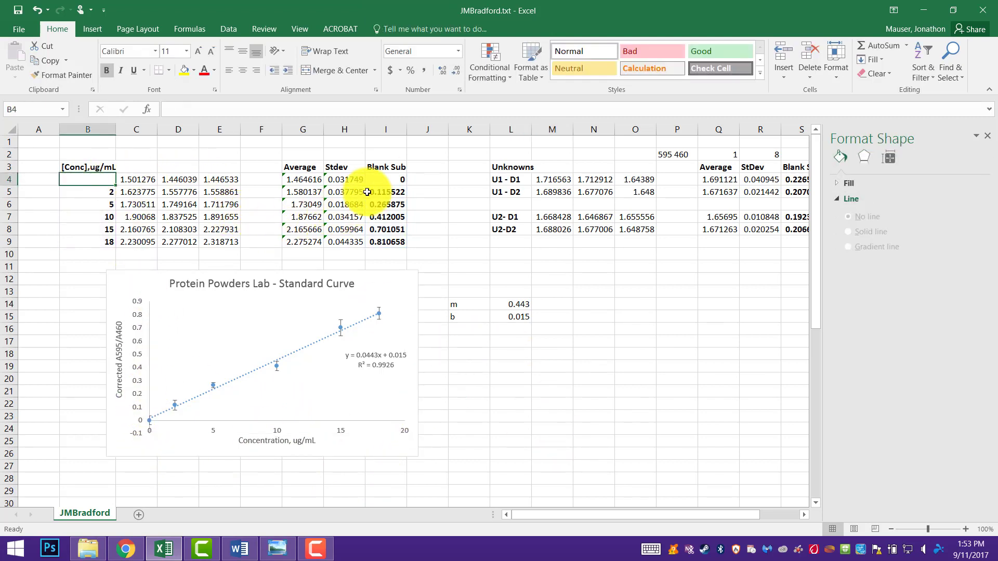
click(392, 182)
key(Delete)
click(552, 452)
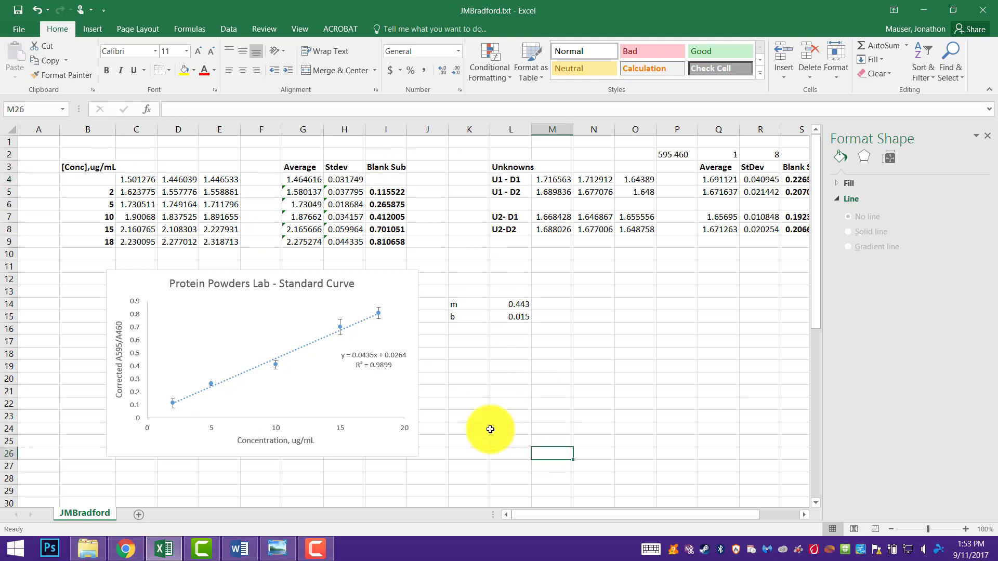
click(368, 355)
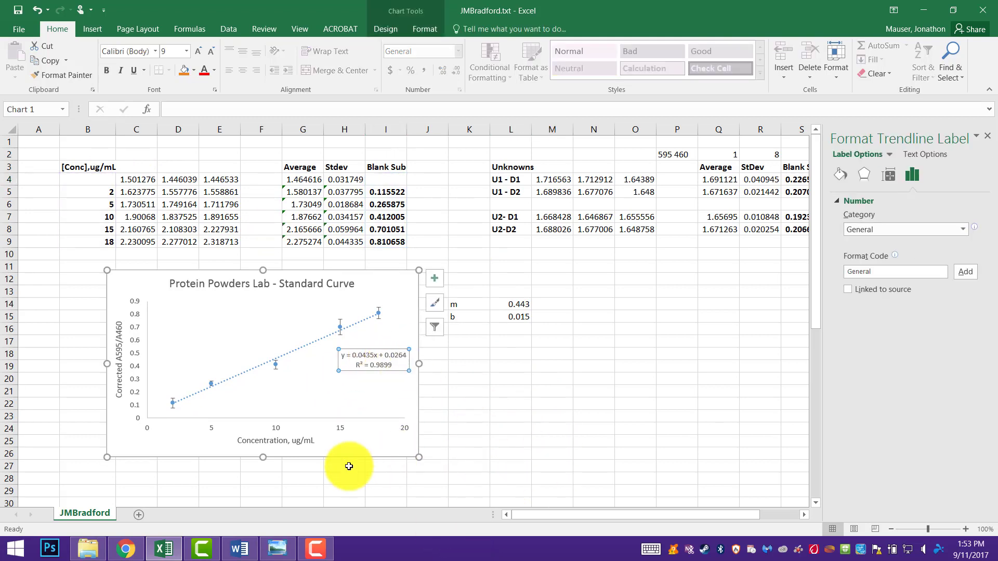
Undo the clearing of the zero standard's cells I4 and B4
key(ctrl+z)
key(ctrl+z)
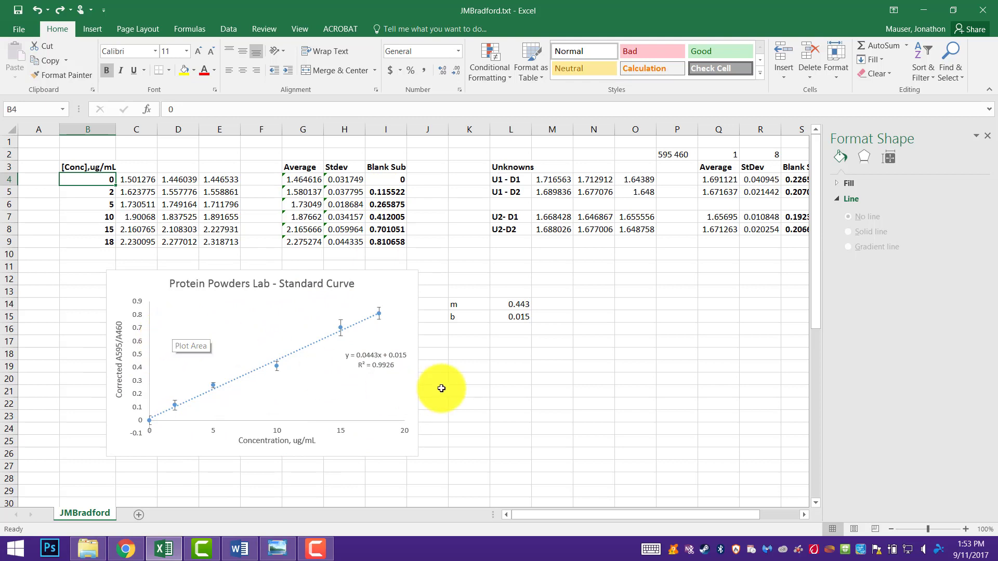
click(323, 296)
click(570, 451)
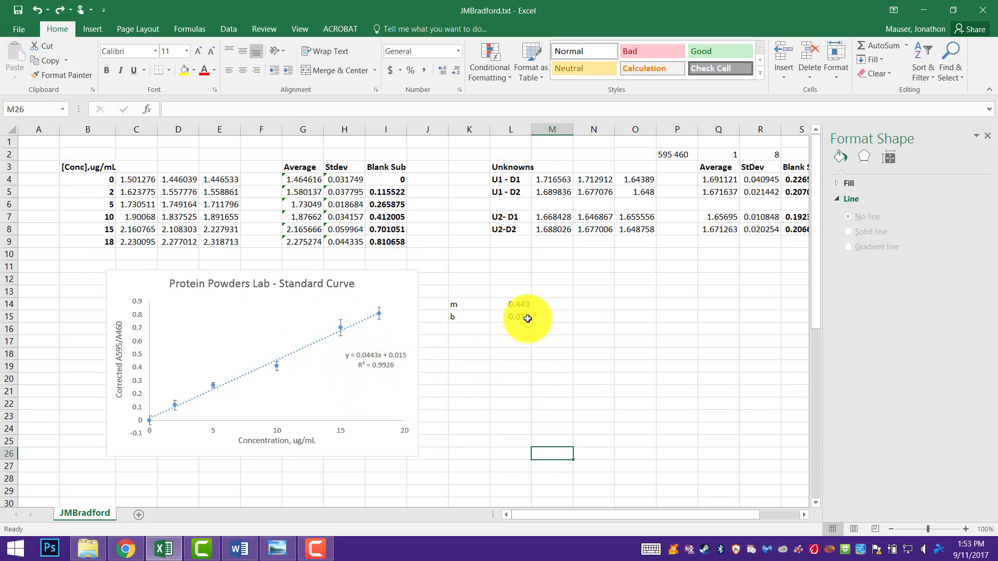
Enter the heading "Standard Curve" in L12 and make it bold
click(492, 281)
text(Standard Curve)
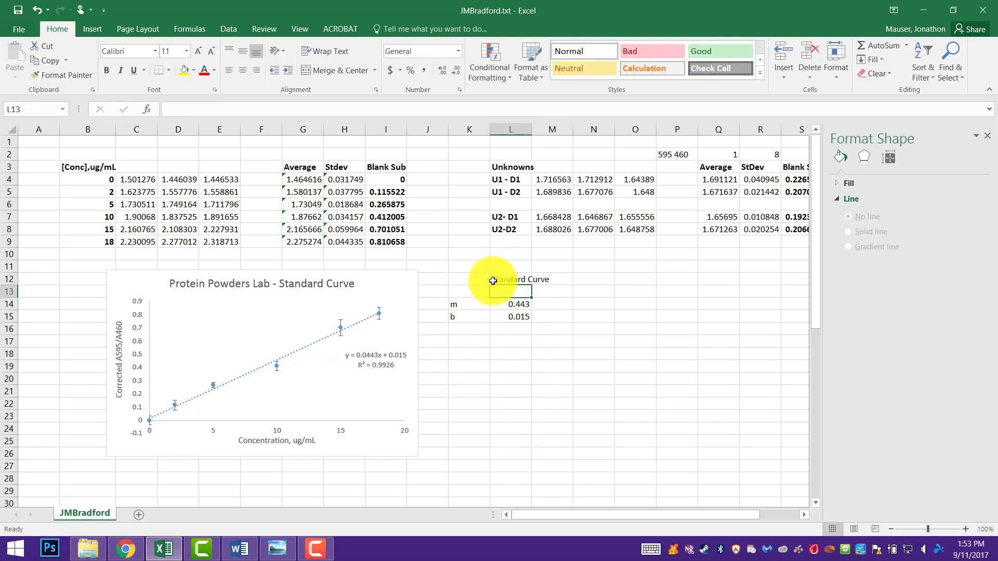
click(505, 278)
key(ctrl+b)
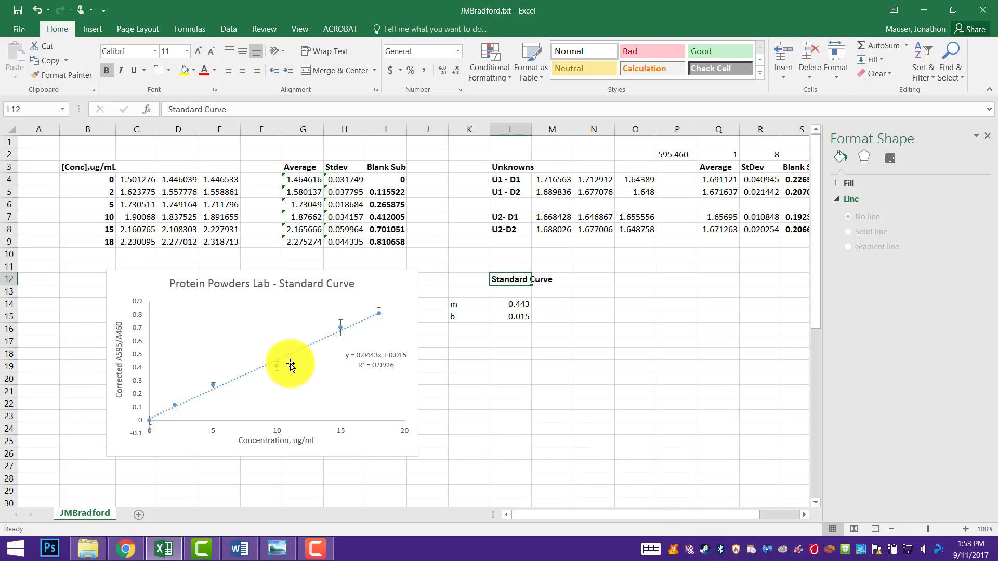
Enter the label "Unknowns" in O14
drag(662, 514, 675, 516)
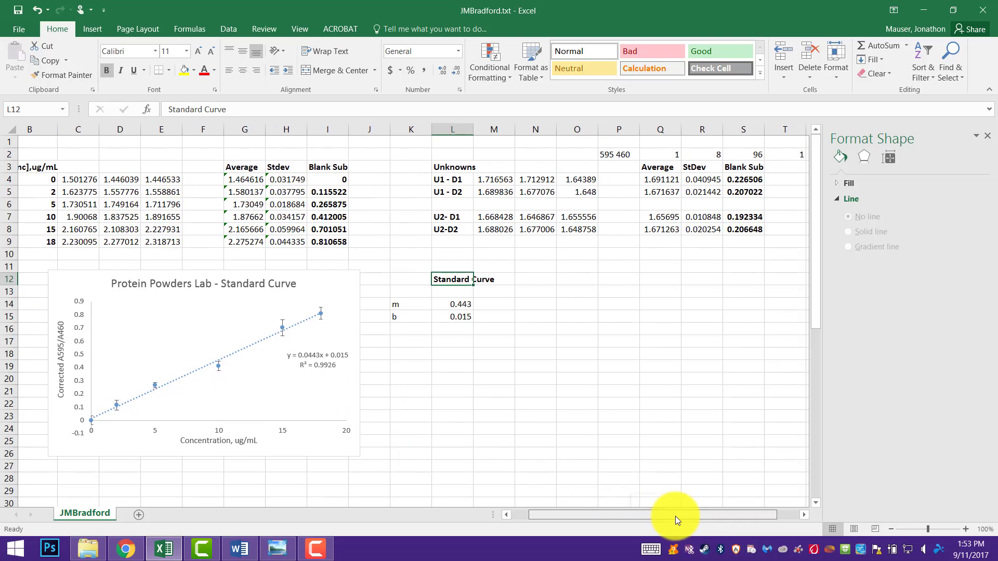
click(602, 279)
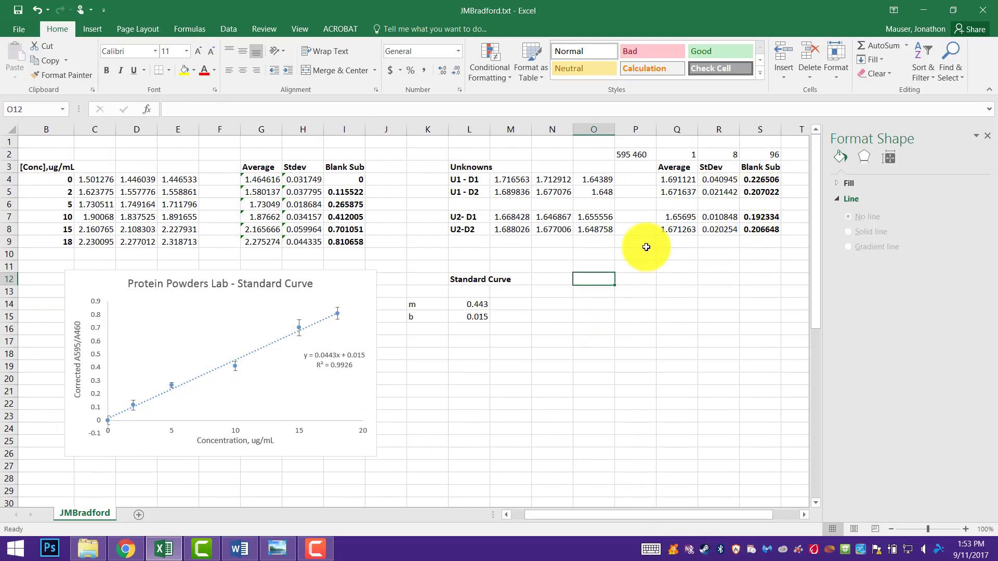
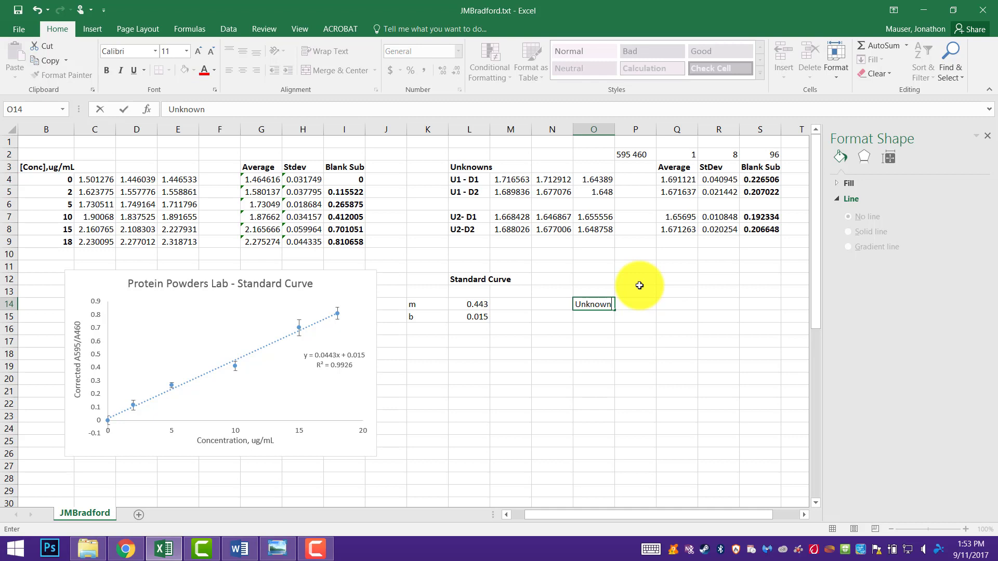
key(Tab)
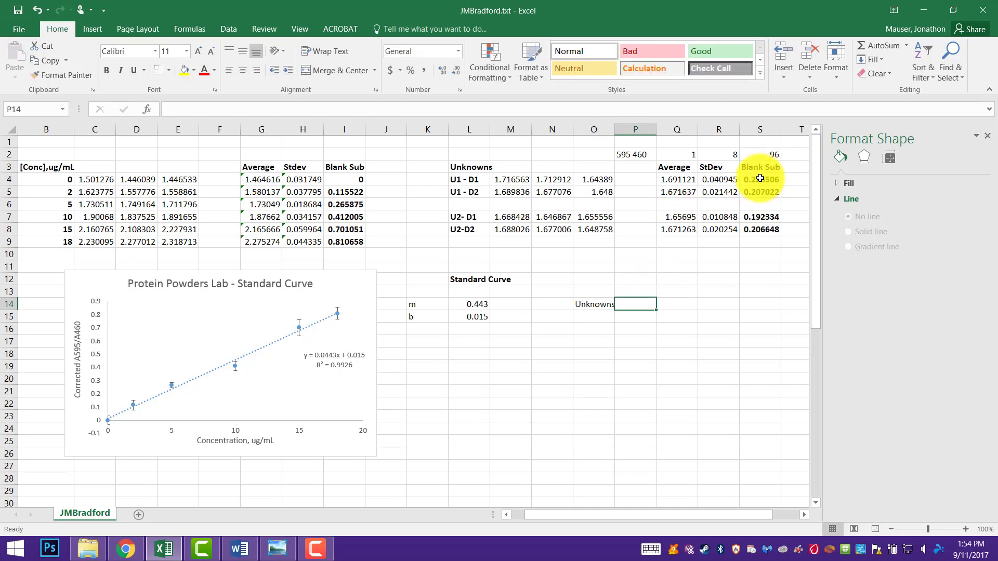
Try an ordinary paste of the unknowns' blank-subtracted cells S4:S8 into P14:P18, and undo it
drag(760, 179, 759, 231)
key(ctrl+c)
click(633, 304)
key(ctrl+v)
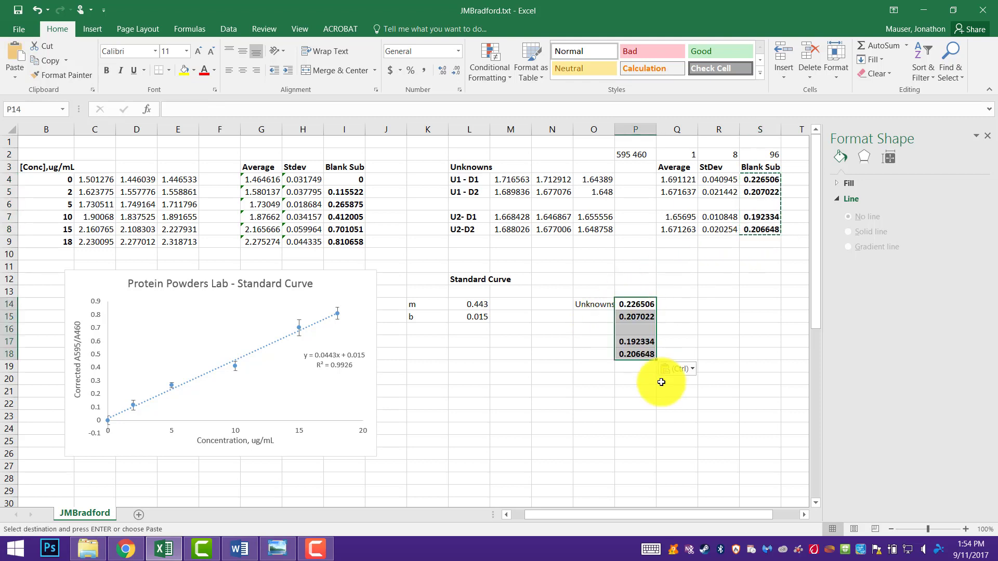
key(ctrl+z)
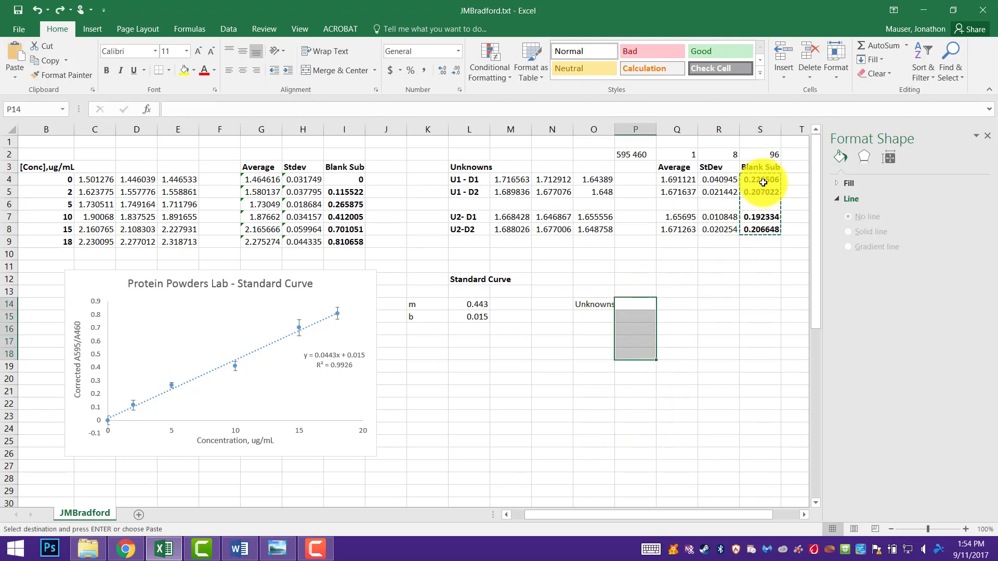
Copy the unknowns' blank-subtracted results in S4:S8 and paste them as values only into P14:P18
drag(760, 179, 770, 237)
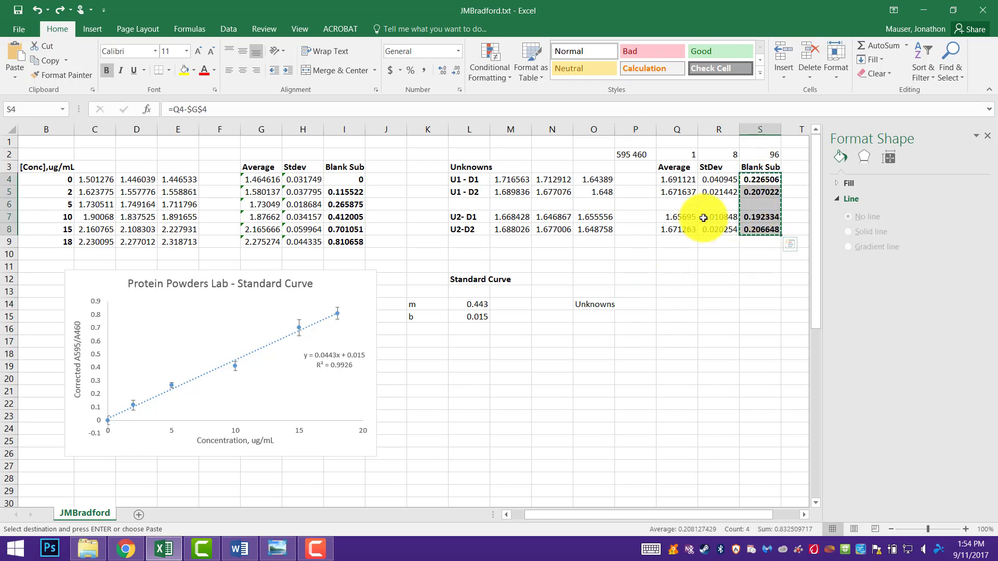
right_click(753, 192)
click(768, 212)
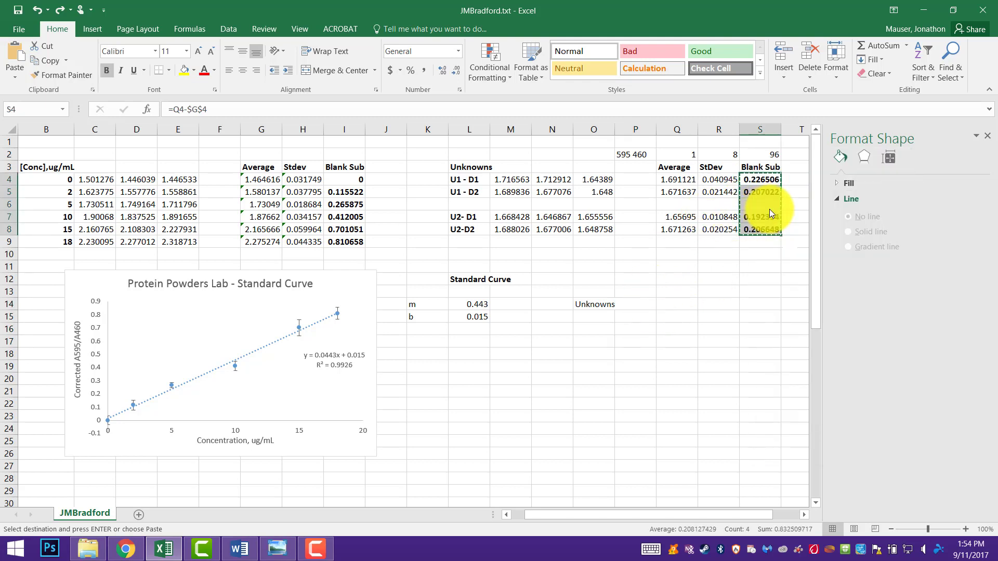
right_click(635, 306)
mouse_move(746, 100)
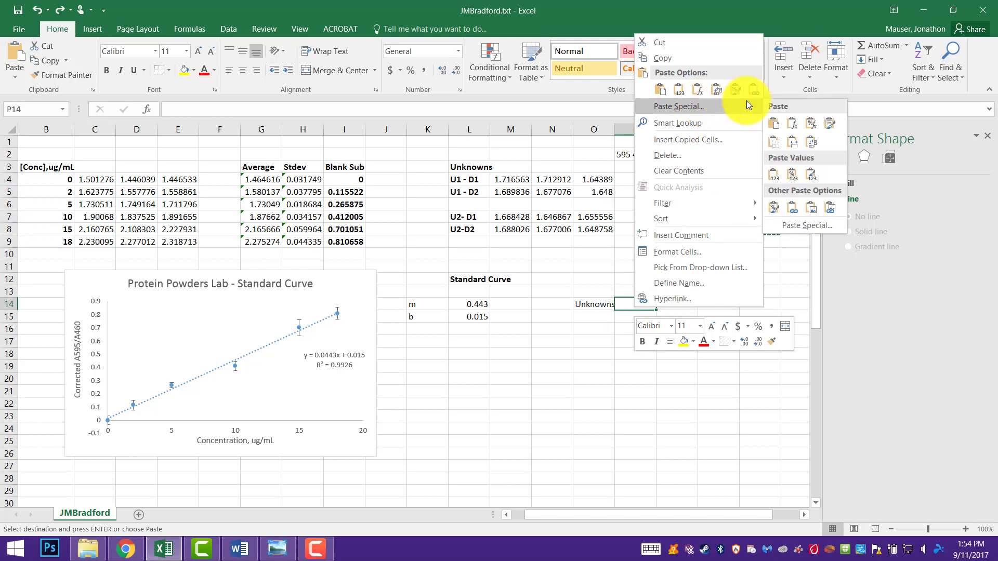
click(776, 175)
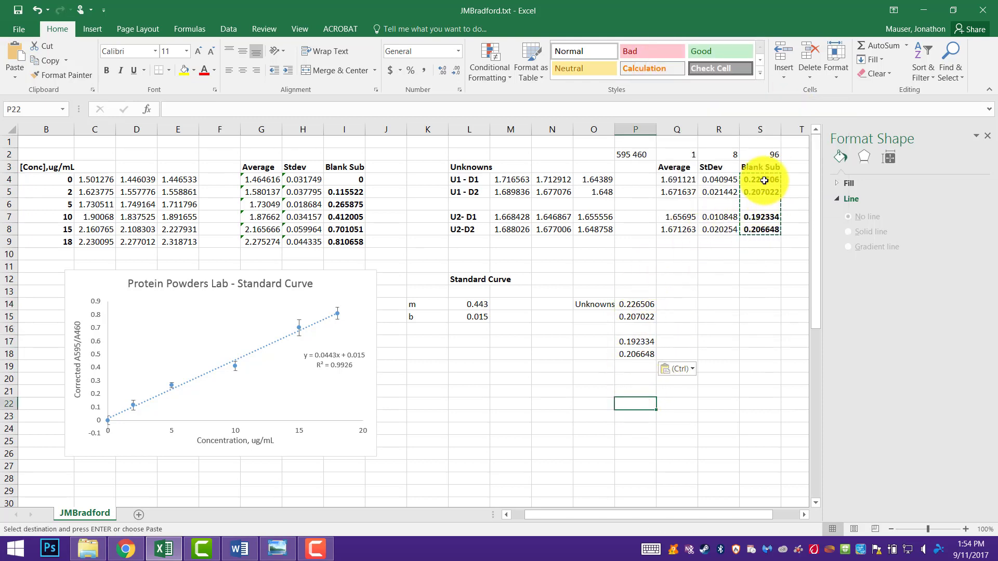
click(763, 180)
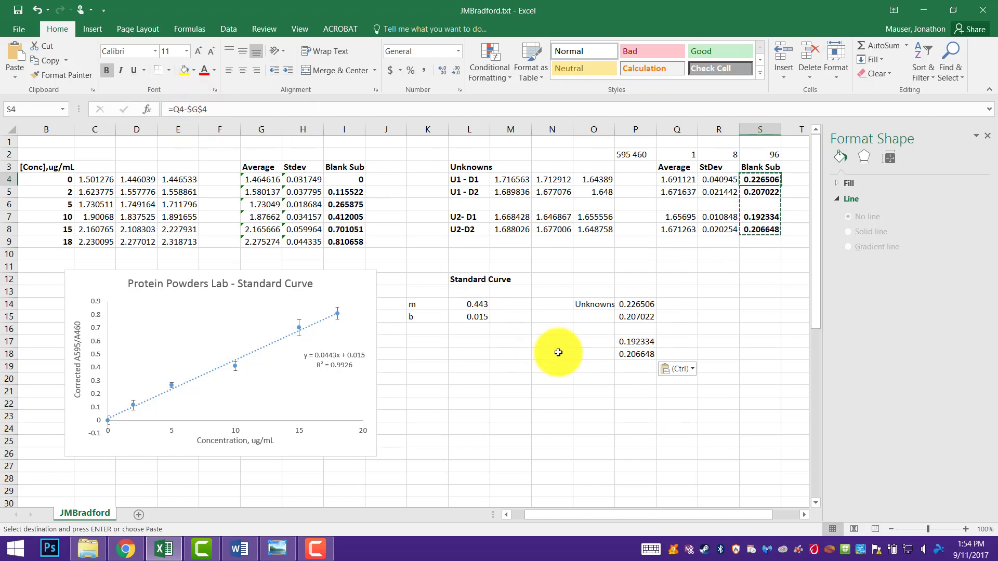
Make the "Unknowns" label in O14 bold and enter the heading "Y values" in P13
click(647, 305)
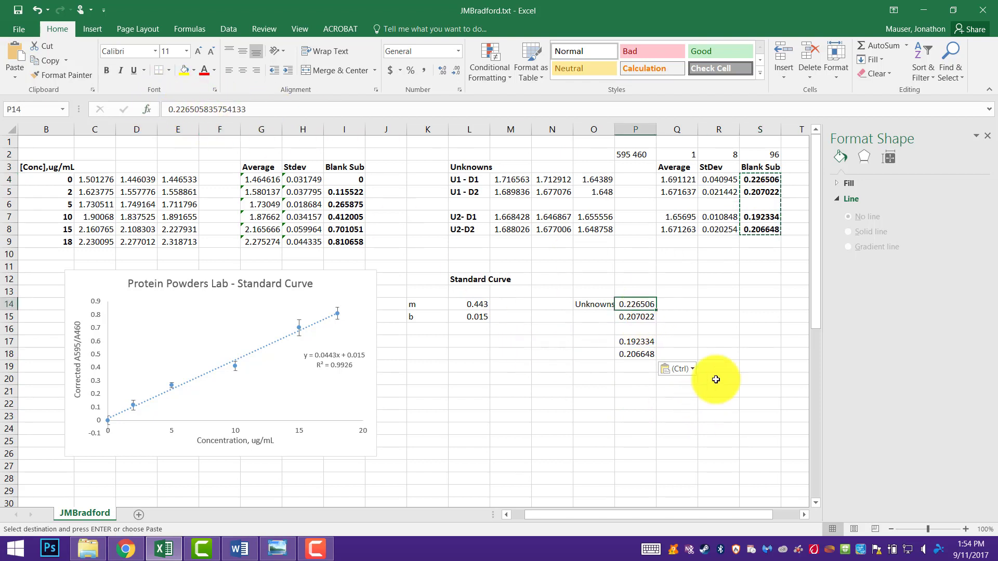
click(680, 316)
click(613, 308)
key(ctrl+b)
click(637, 291)
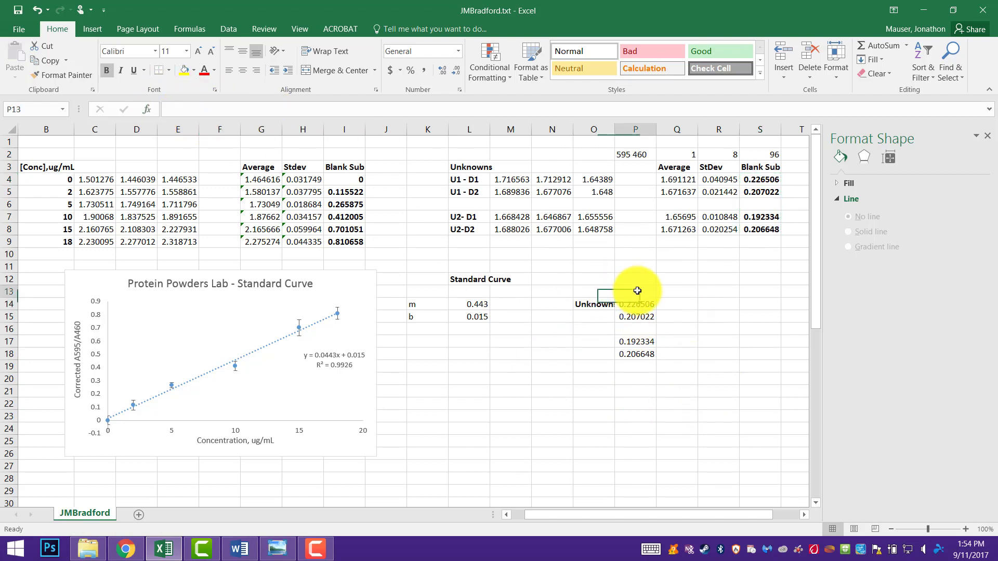
text(Y values)
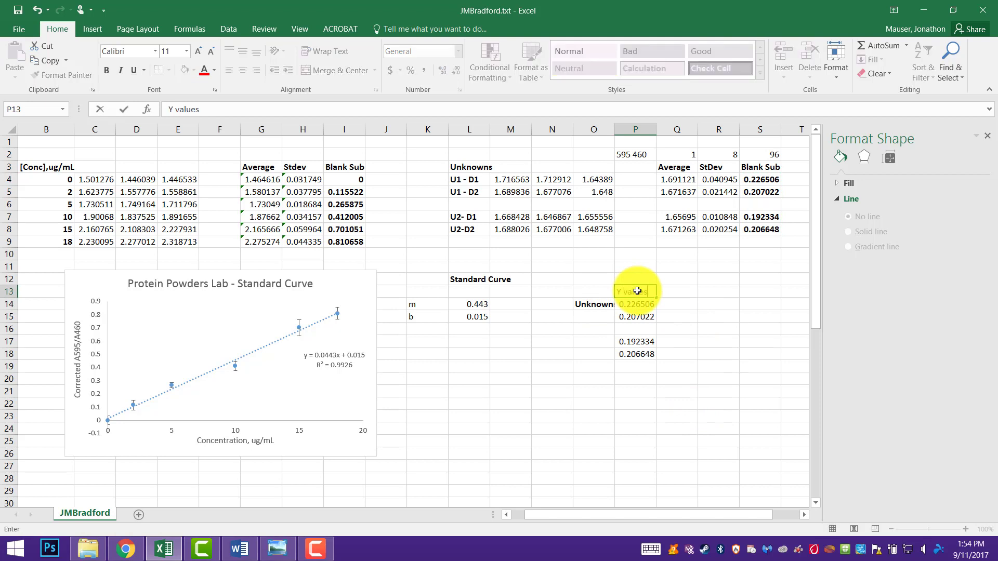
key(Return)
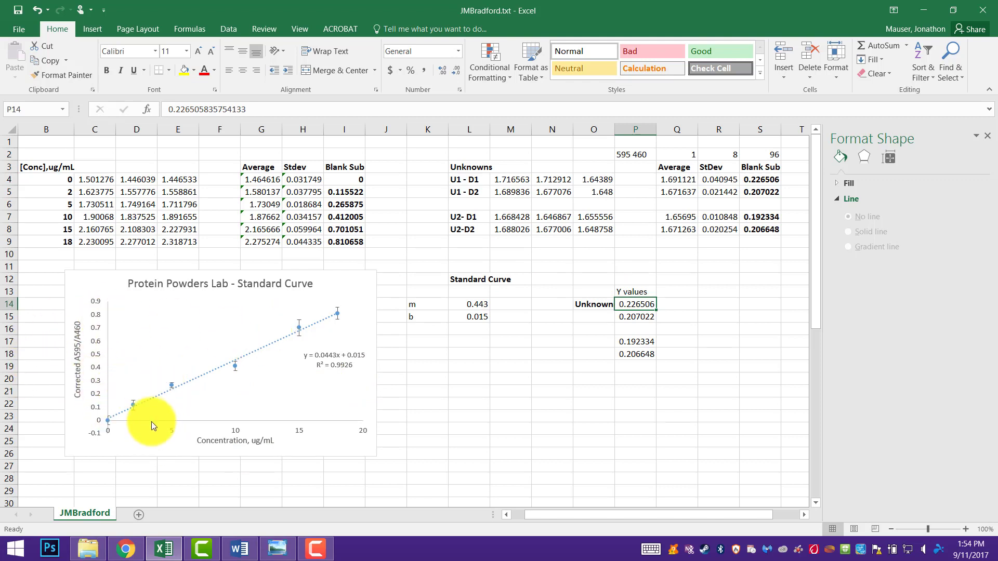
Enter "y=mx+B" in L17 and the rearranged equation "(y-b)/m =x" in L18, making the rearranged one bold
click(464, 341)
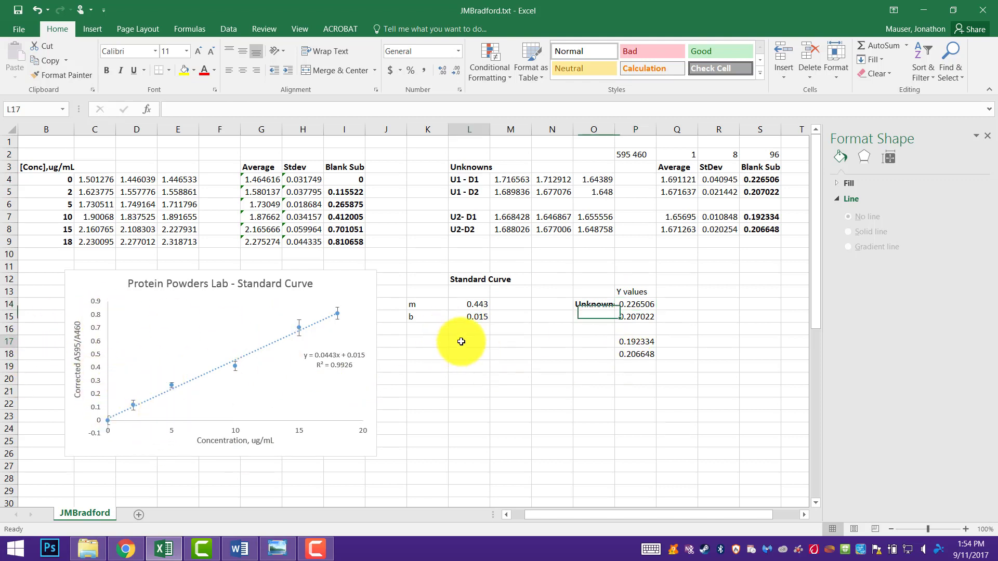
text(y=mx+B)
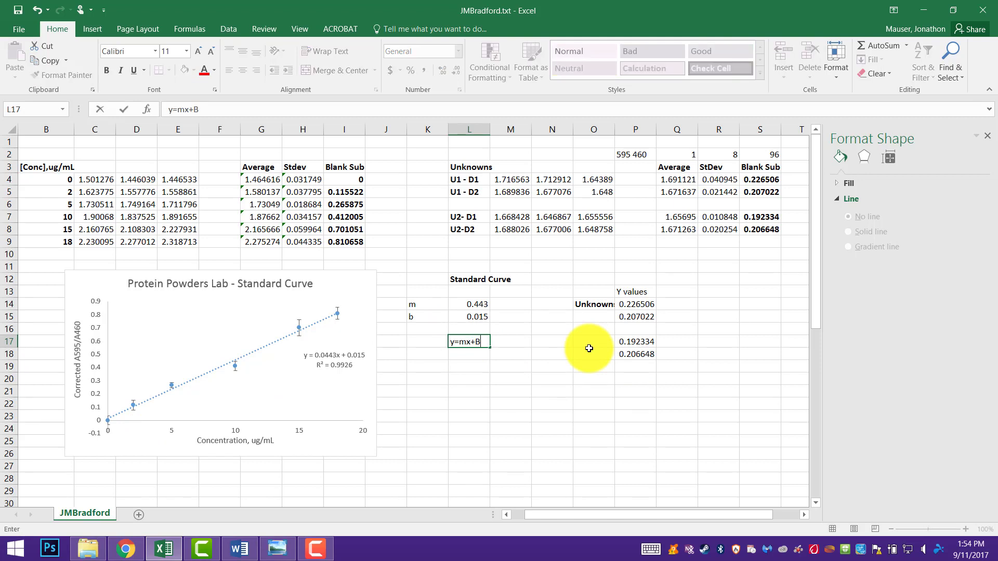
key(Return)
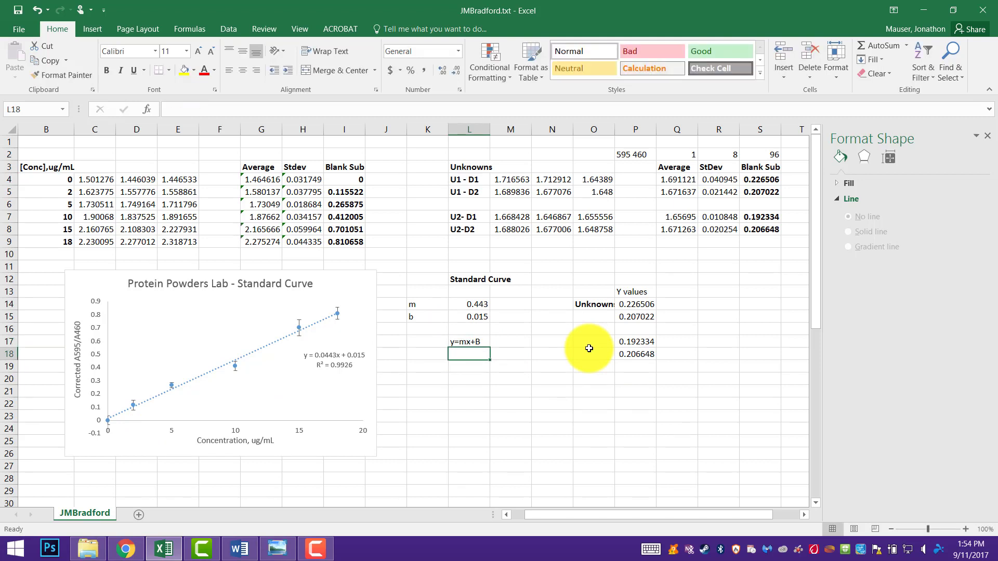
text((y-b)/)
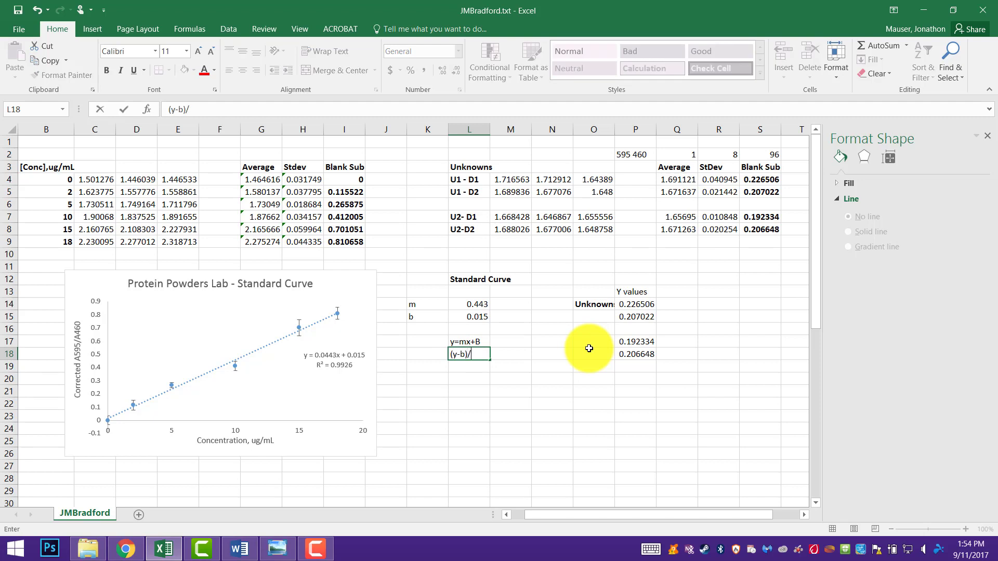
text(m =)
key(Return)
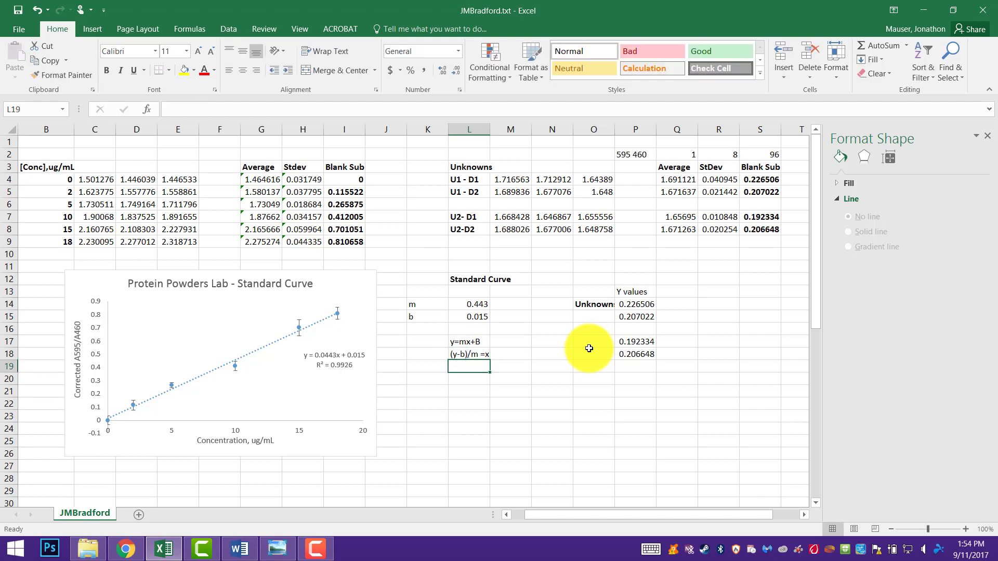
click(479, 357)
key(ctrl+b)
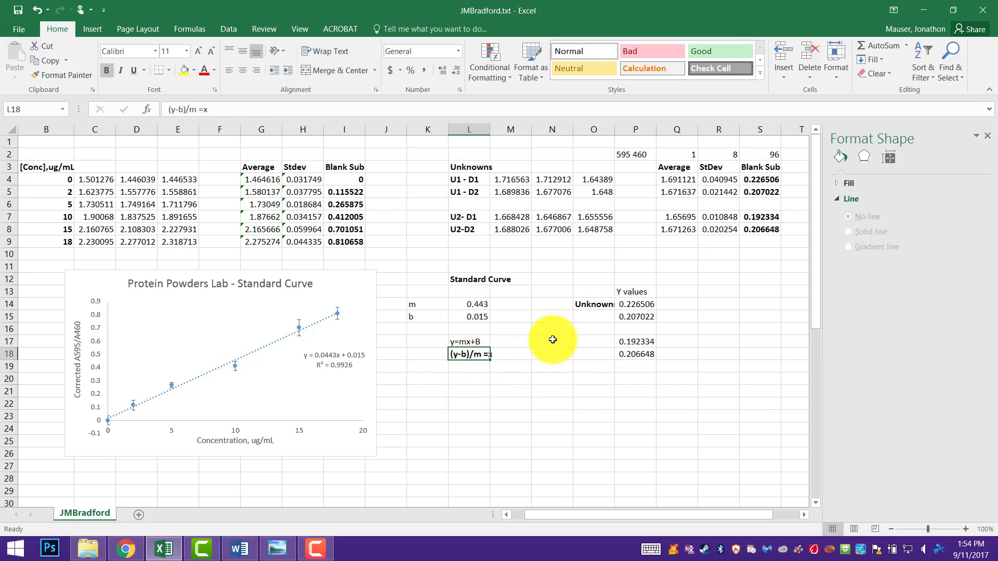
Calculate the first unknown's concentration in Q14 with the formula =(P14-$L$15)/$L$14
click(678, 306)
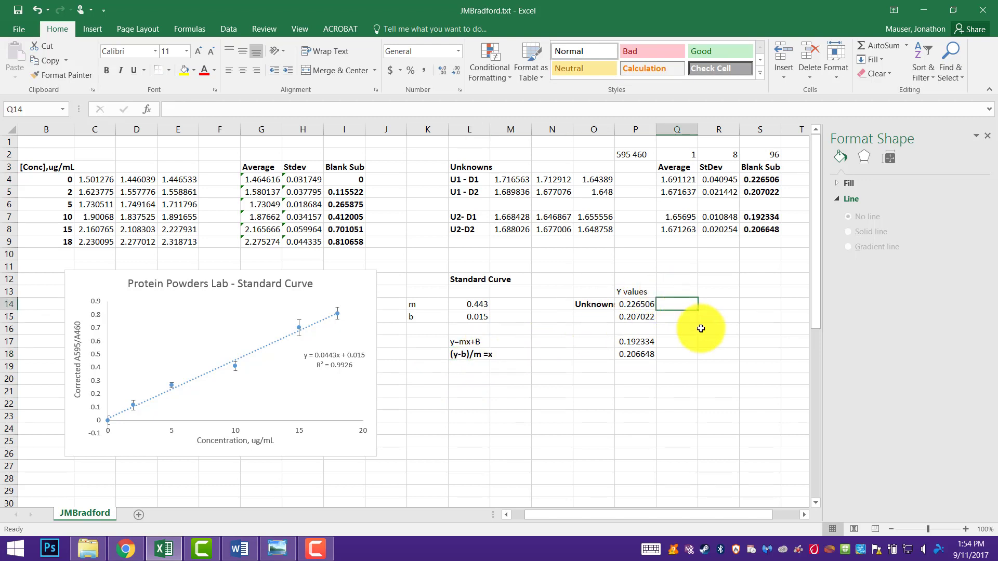
text(=)
click(644, 303)
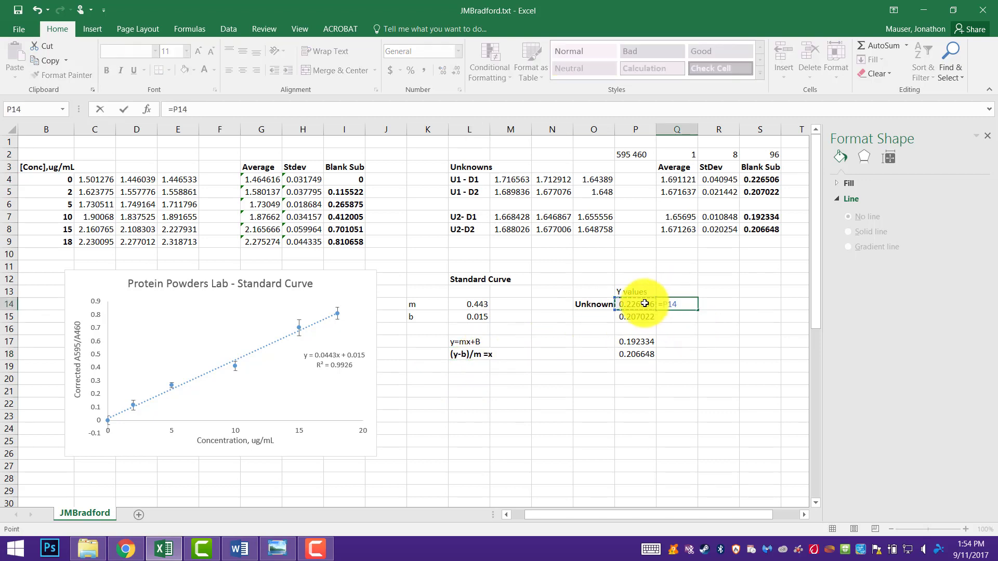
text(()
key(BackSpace)
key(BackSpace)
key(BackSpace)
key(BackSpace)
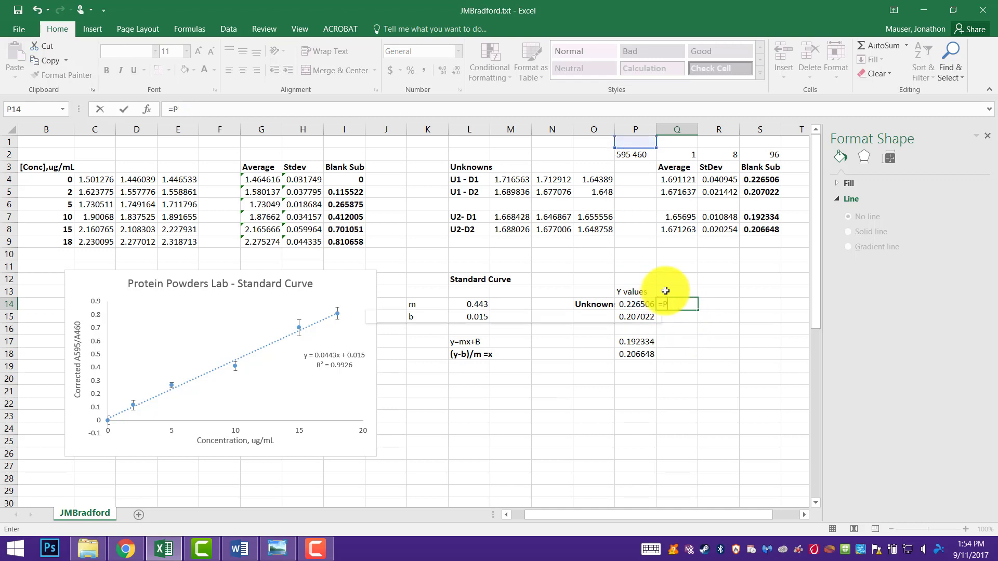
text(()
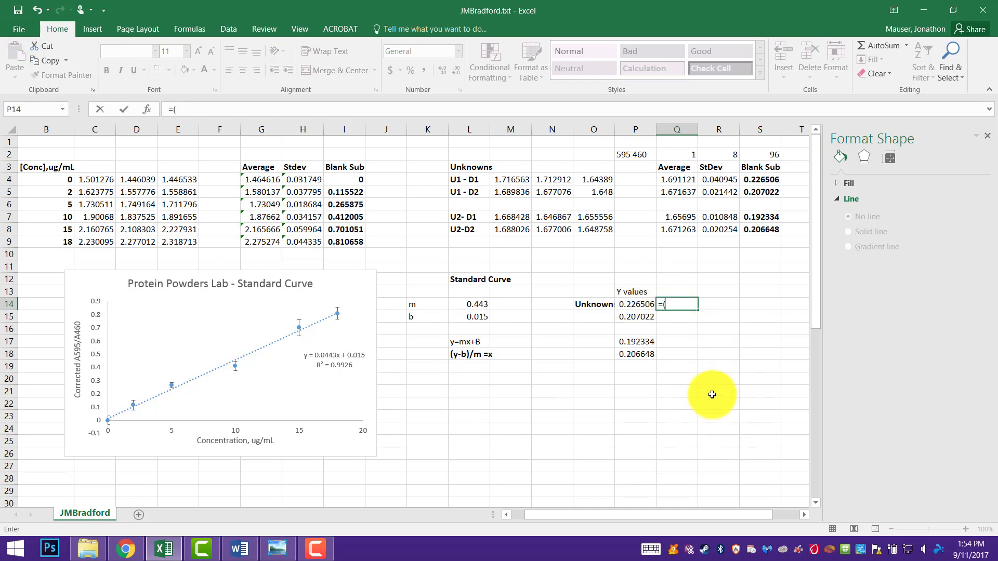
click(635, 304)
text(-)
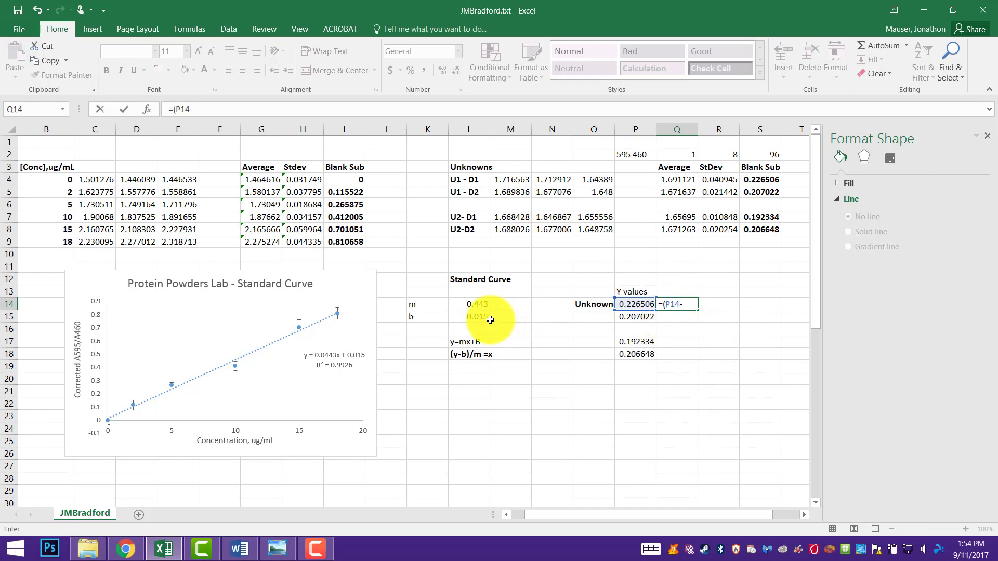
click(470, 317)
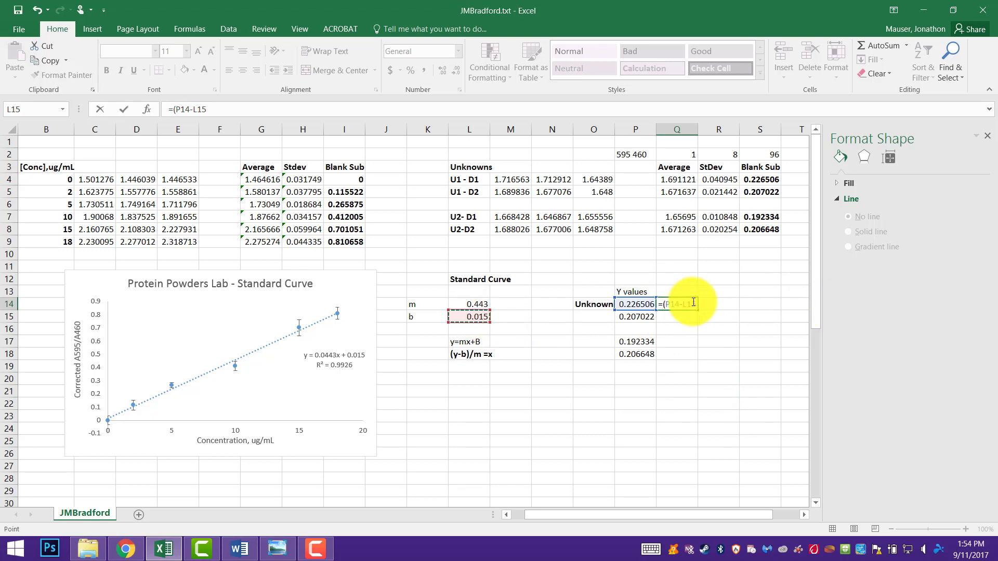
key(F4)
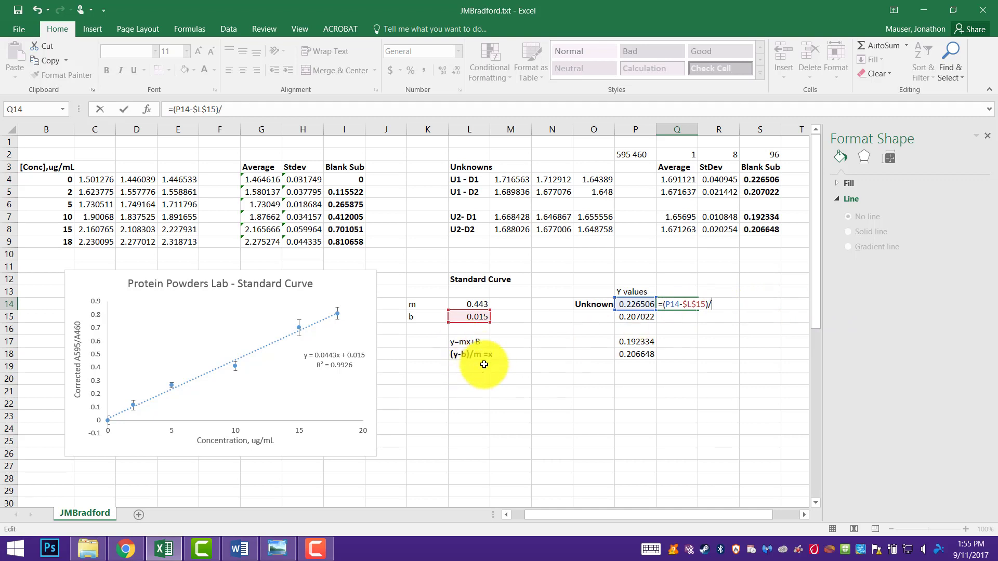
click(474, 304)
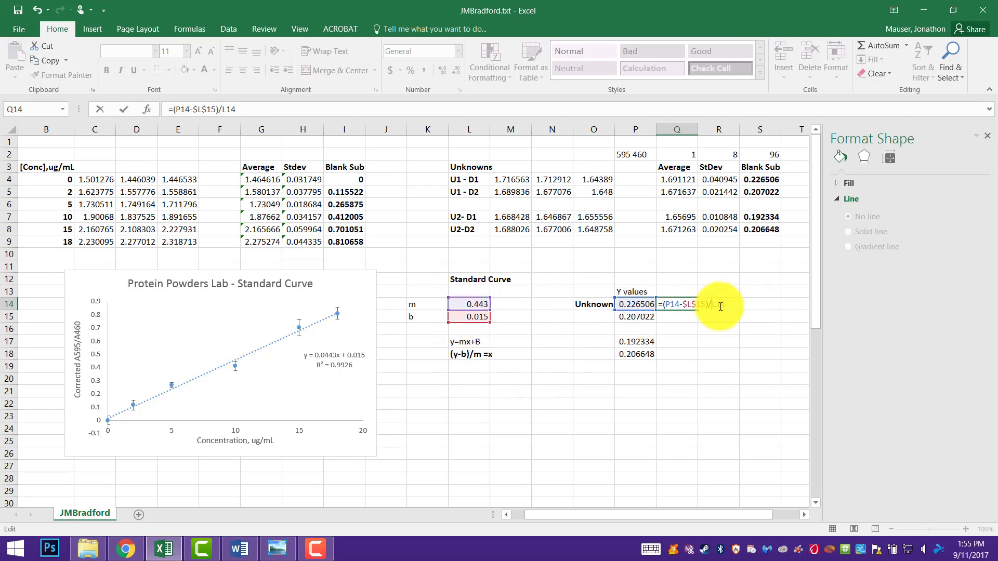
key(Return)
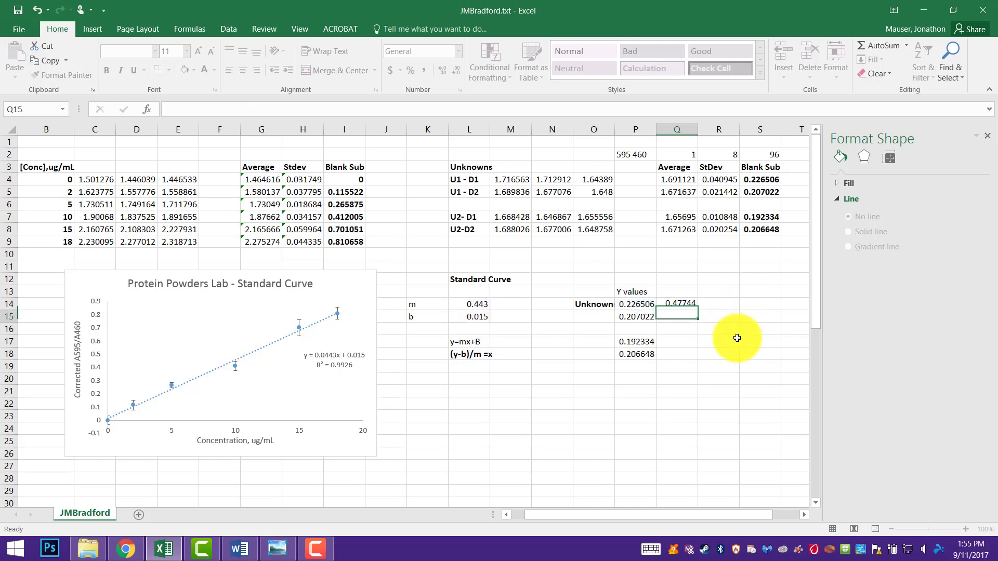
Add the bold headings "Solved" in Q12 and "Concentration" in Q13 above the calculated value
click(669, 294)
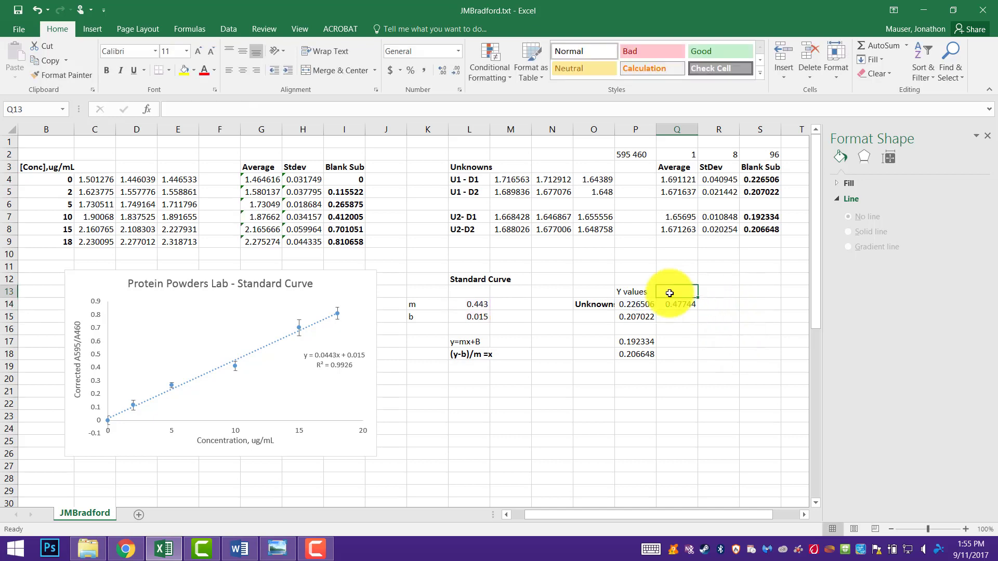
text(Concentration)
key(Return)
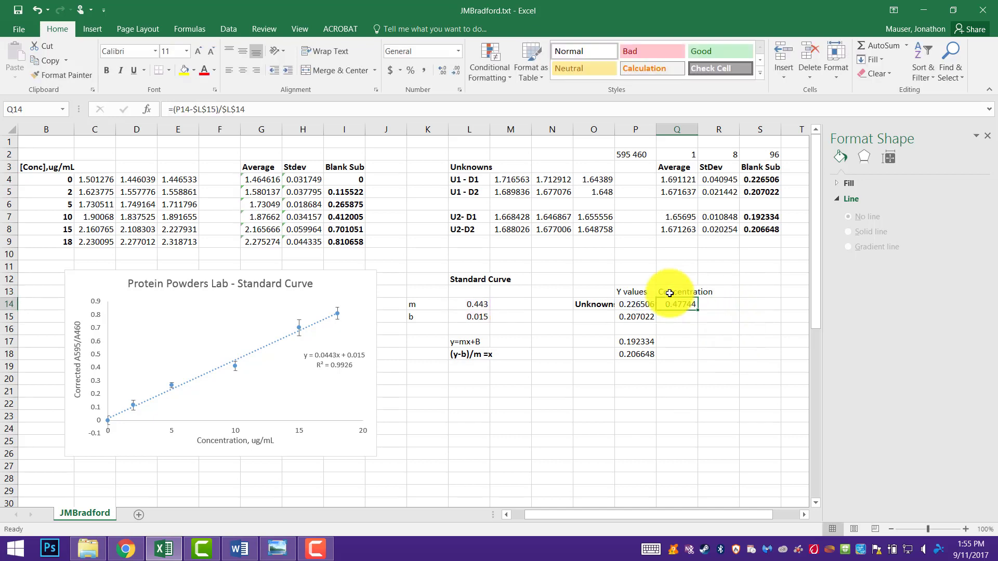
double_click(671, 287)
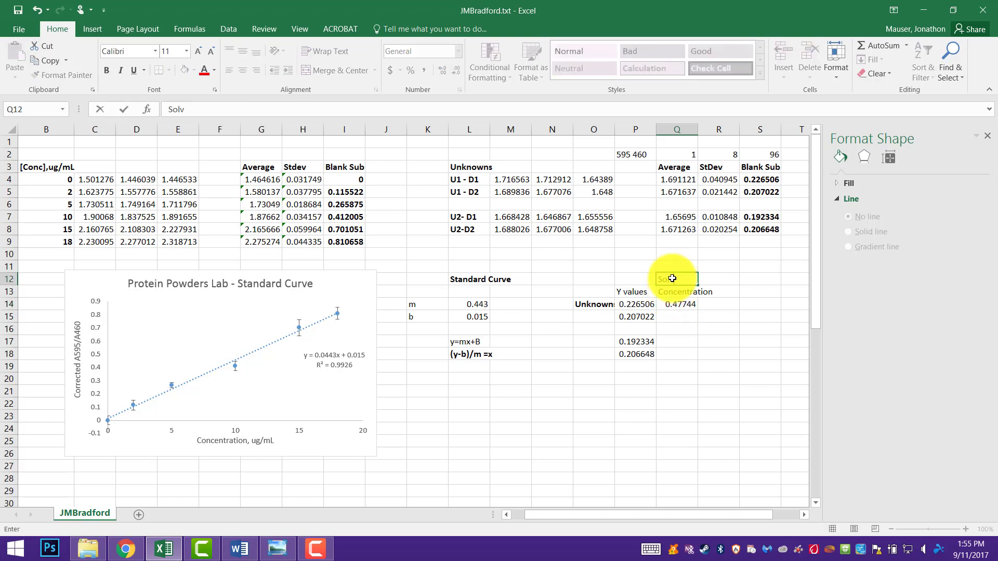
key(Escape)
drag(672, 279, 695, 358)
key(ctrl+b)
Fill the concentration formula from Q14 down to Q18, leaving the blank row's cell Q16 empty
click(679, 304)
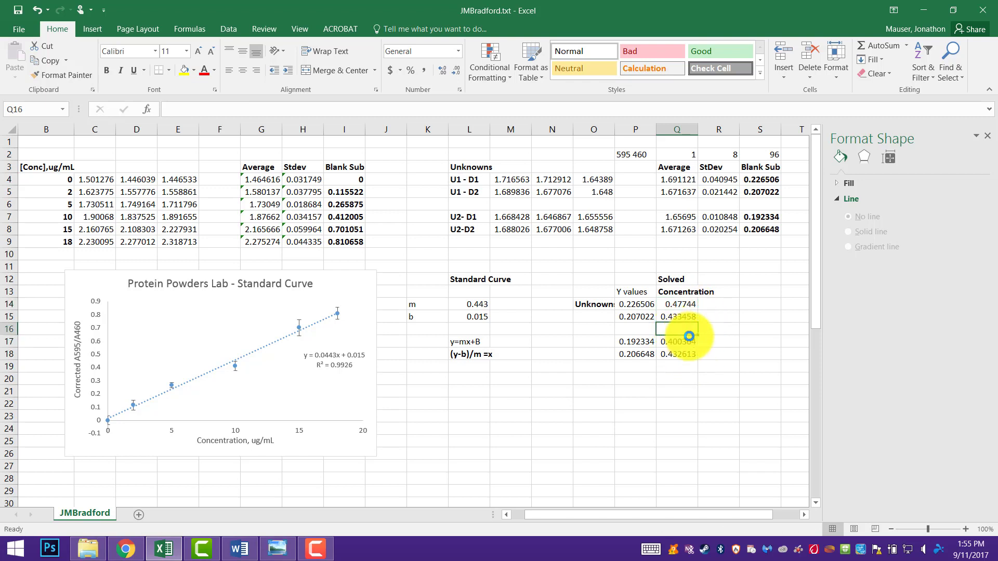
click(735, 405)
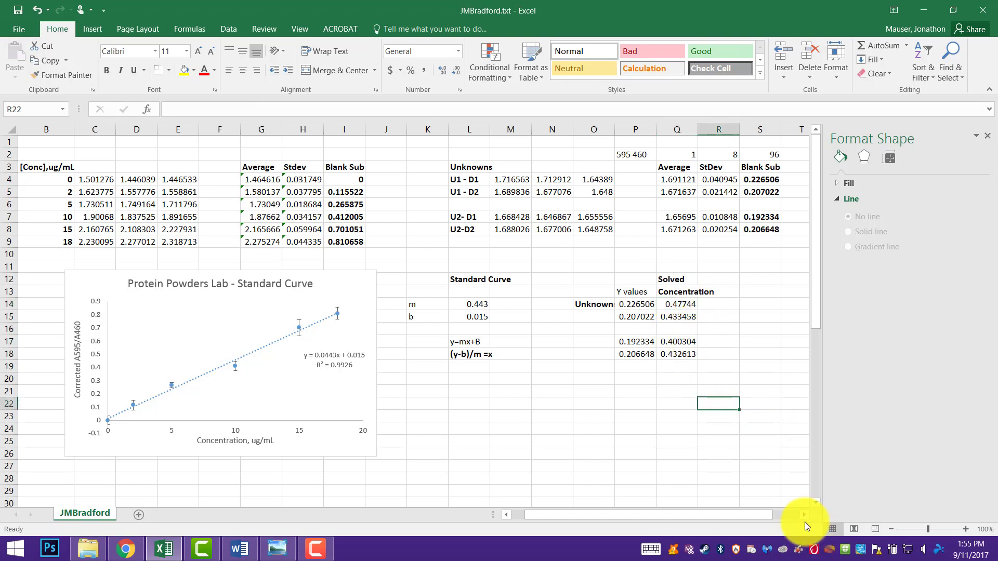
click(679, 306)
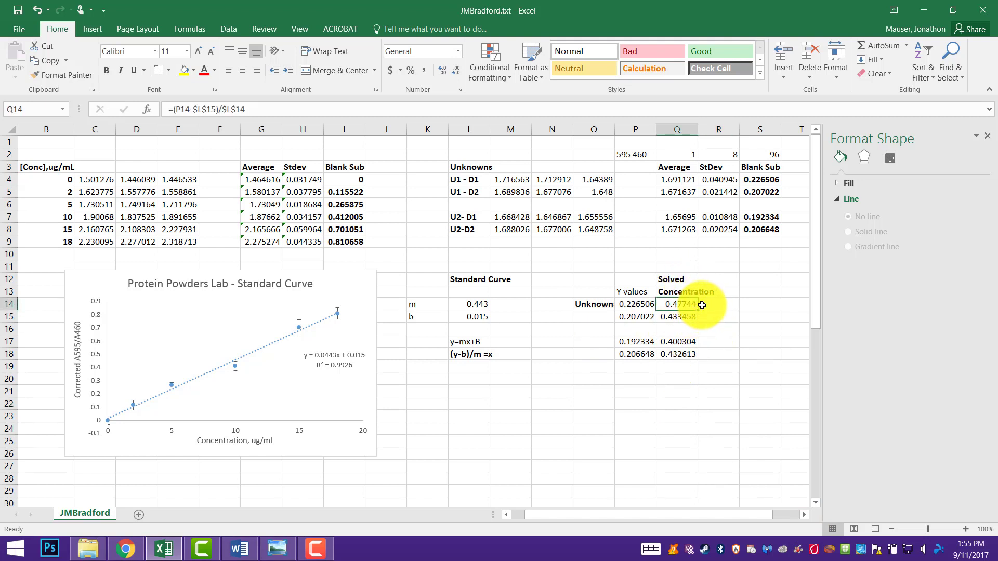
Widen column Q to fit its "Concentration" heading and enter the heading "Undiluted" in R13
click(708, 304)
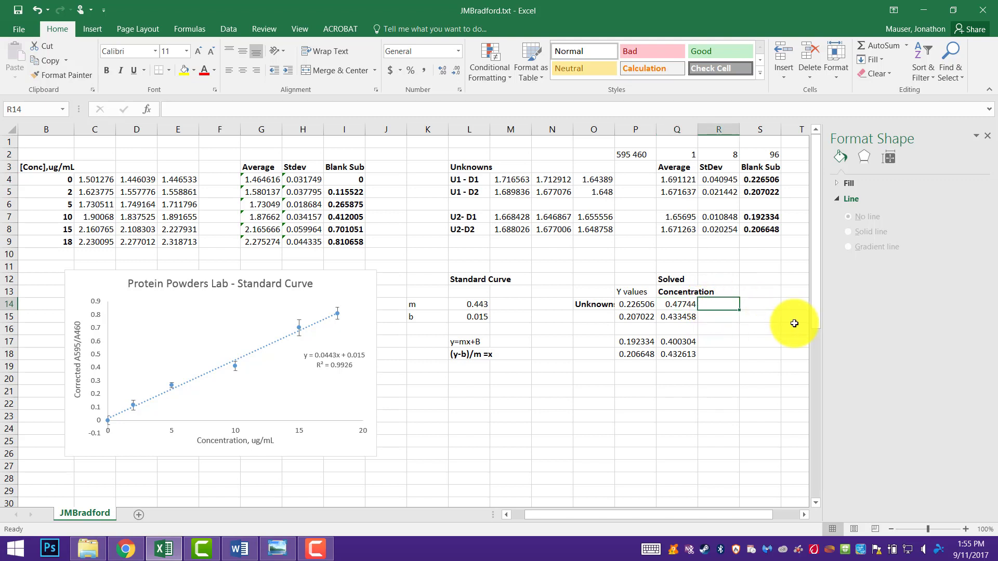
click(706, 291)
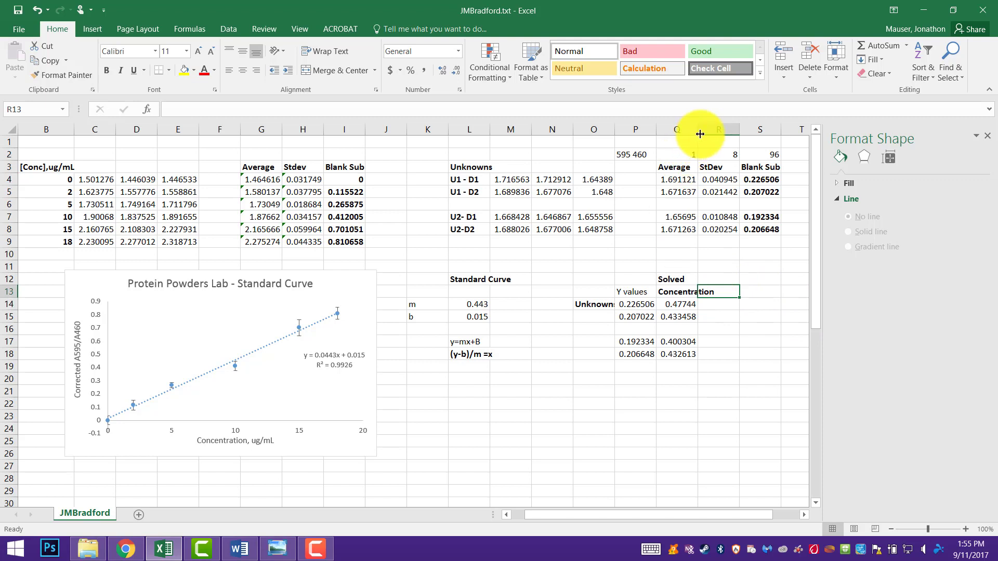
drag(700, 134, 717, 134)
text(Undiluted)
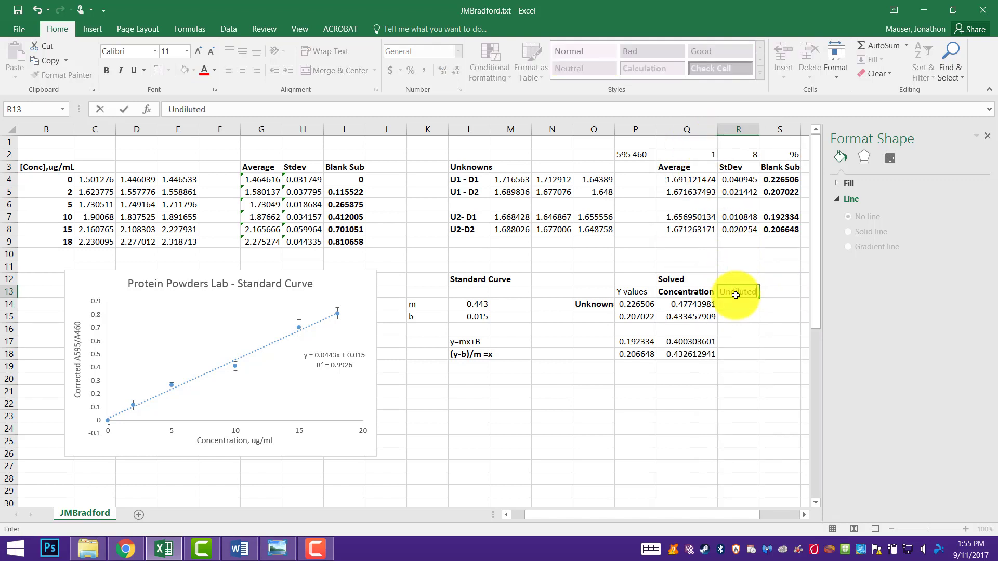
key(Return)
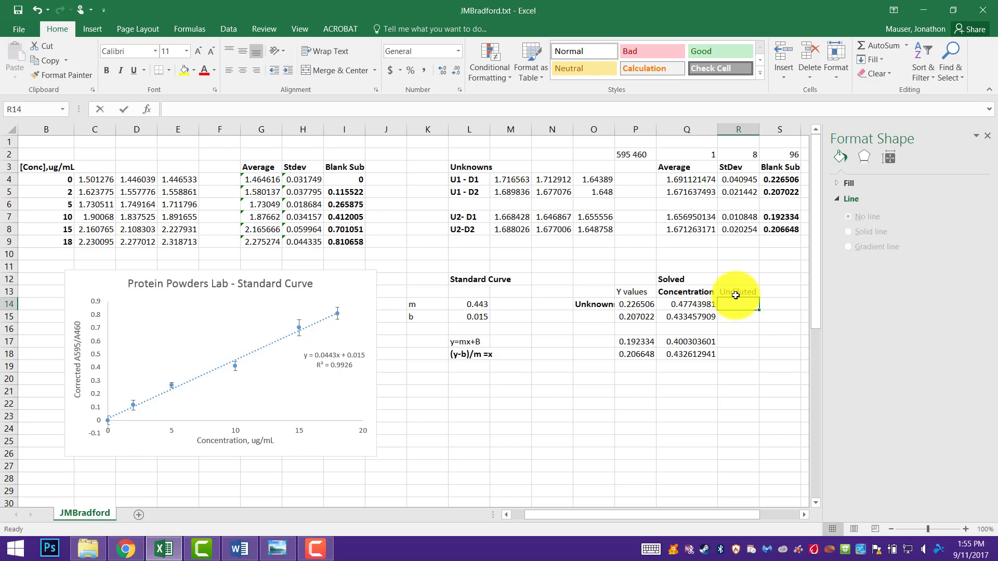
Calculate the first unknown's undiluted concentration in R14 with the formula =Q14*1000
text(=)
key(Left)
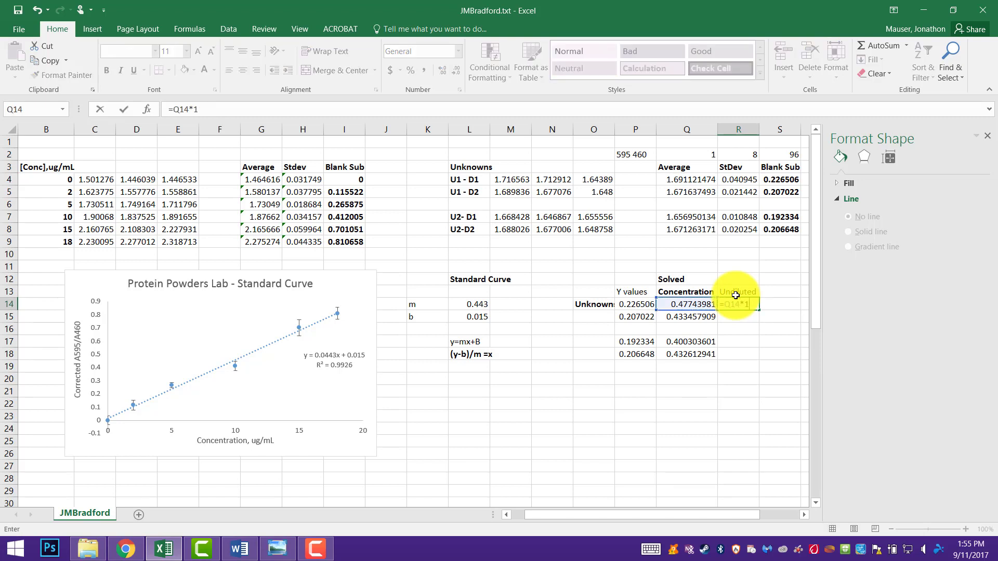
text(*1000)
key(Return)
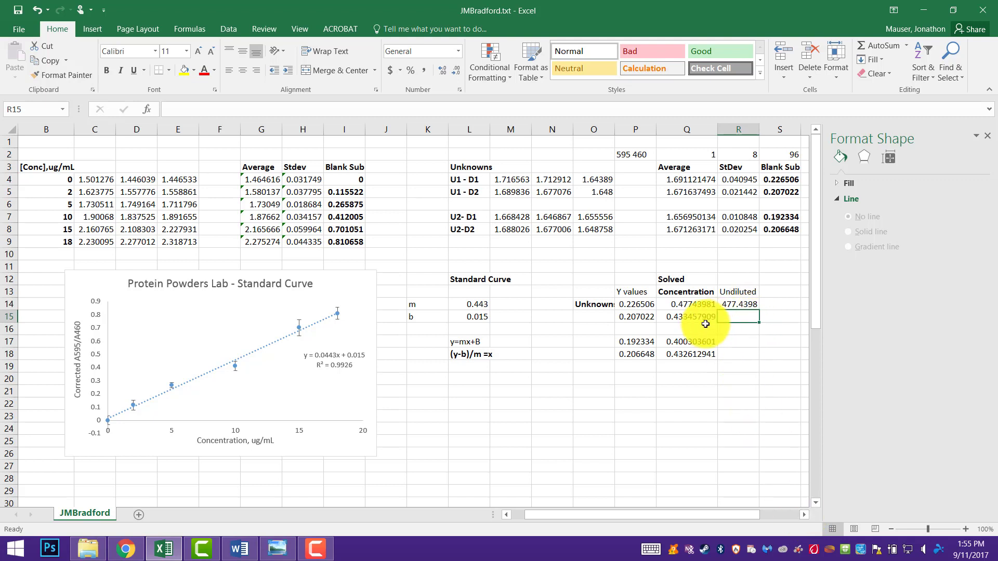
Calculate the second reading's undiluted concentration in R15 by multiplying Q15 by its dilution factor
text(=)
click(705, 318)
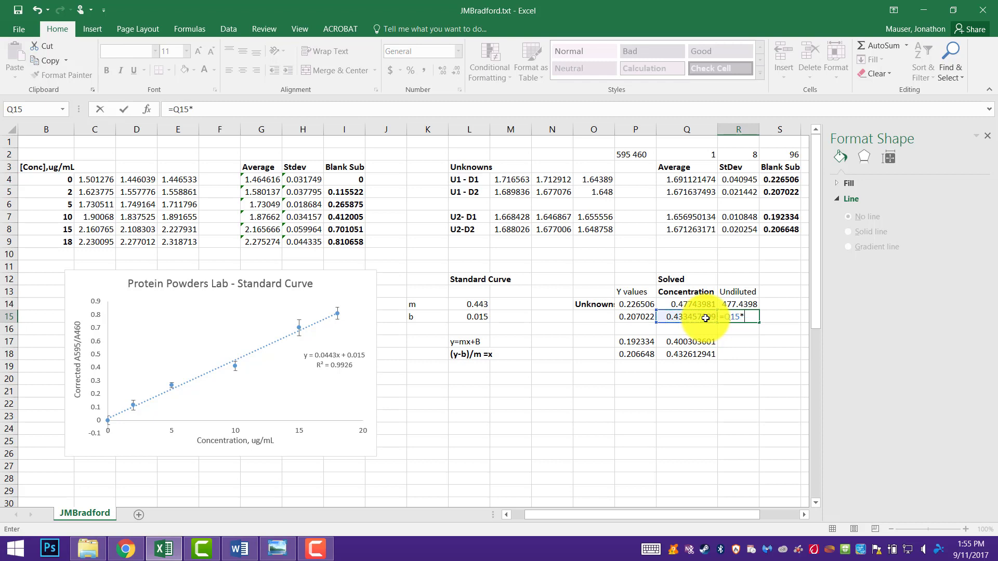
key(Return)
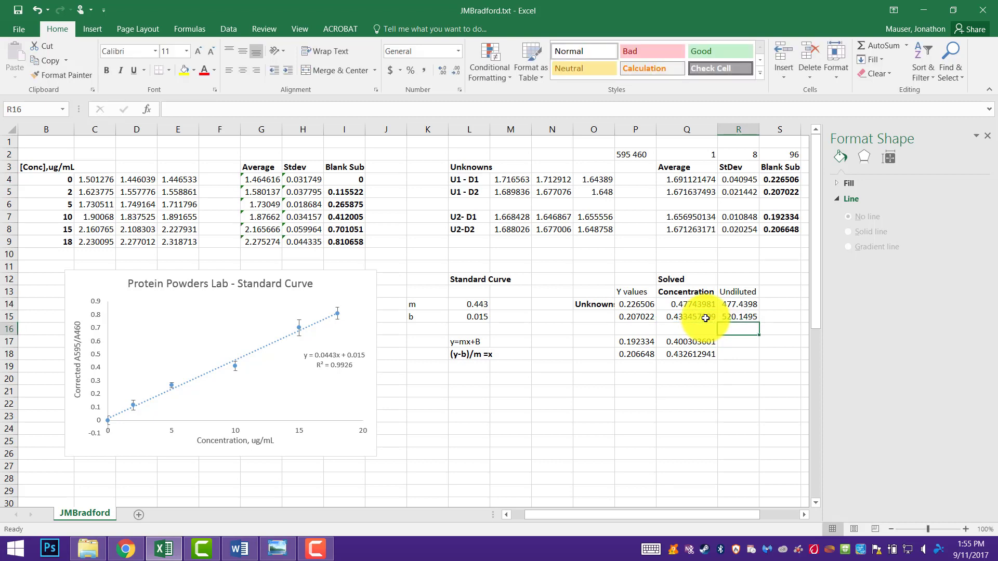
drag(735, 304, 735, 316)
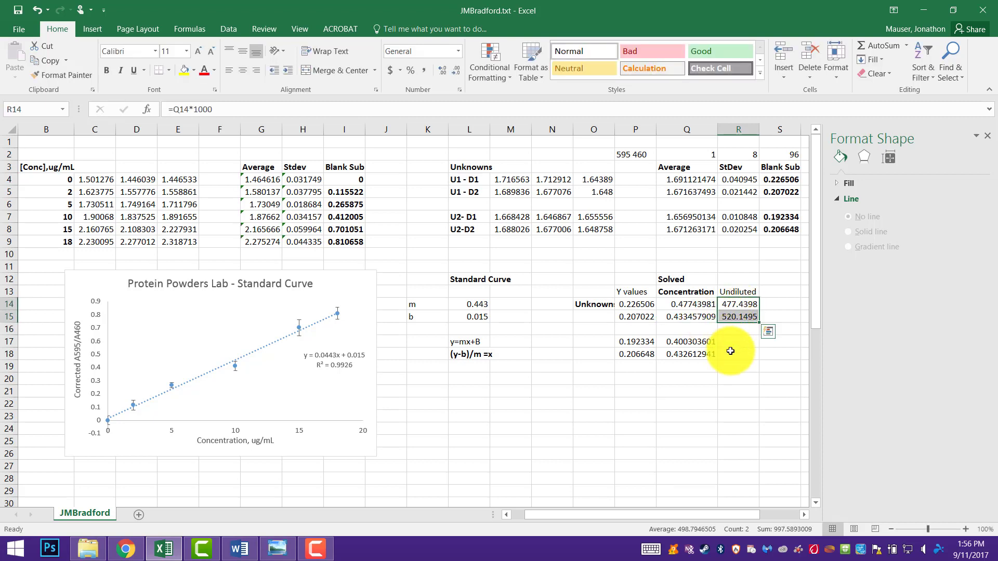
Calculate the second unknown's first undiluted concentration in R17 with the formula =Q17*1000
click(731, 342)
text(=)
key(Left)
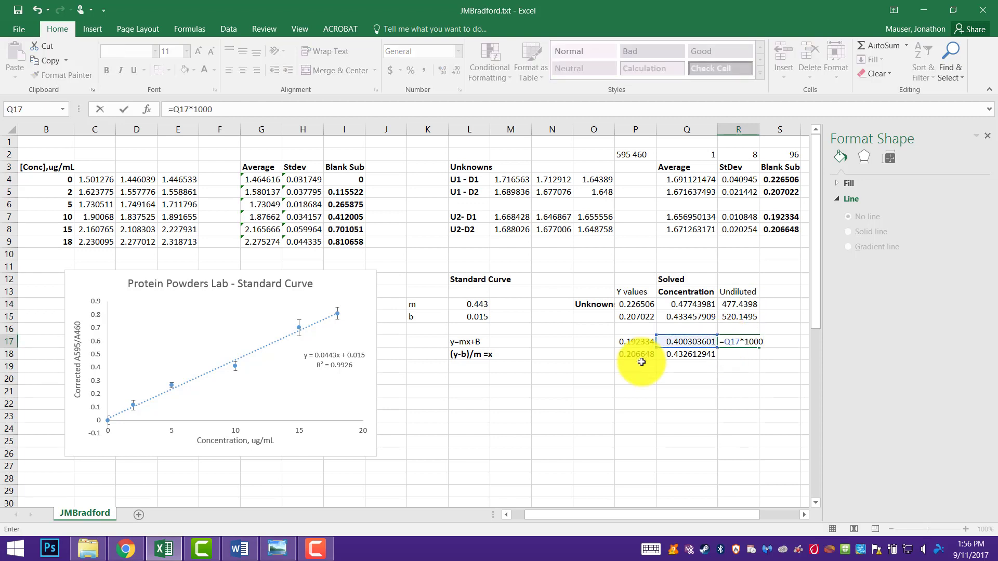
text(*1000)
key(Return)
Calculate the second unknown's other undiluted concentration in R18 with the formula =Q18*1200
text(=)
key(Left)
text(1)
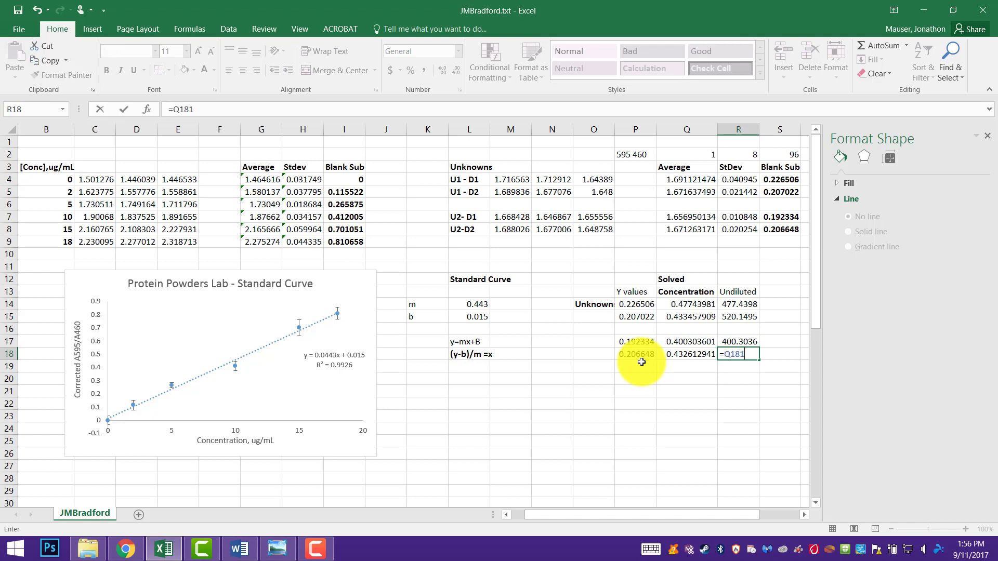
key(BackSpace)
key(BackSpace)
key(BackSpace)
key(BackSpace)
click(690, 353)
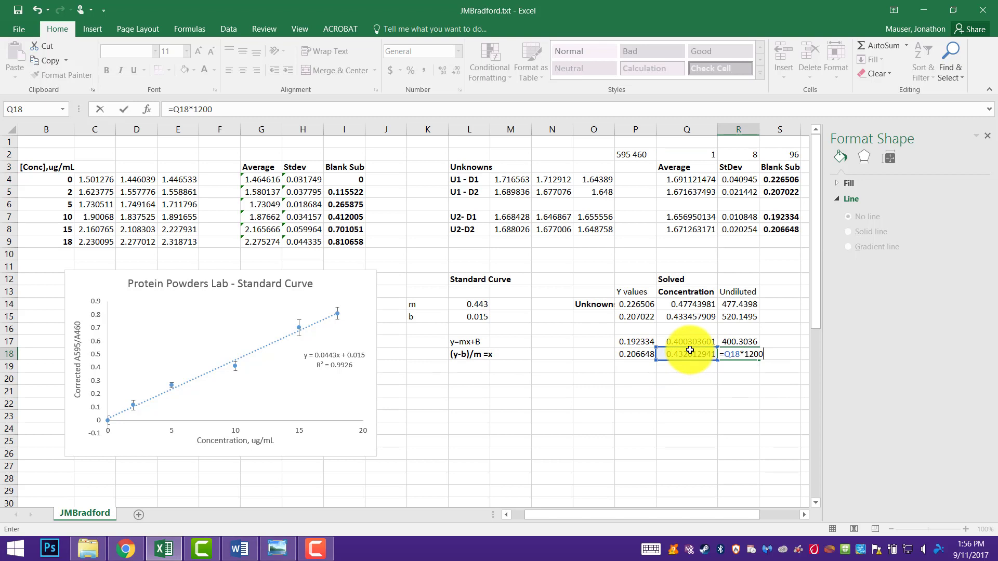
key(Return)
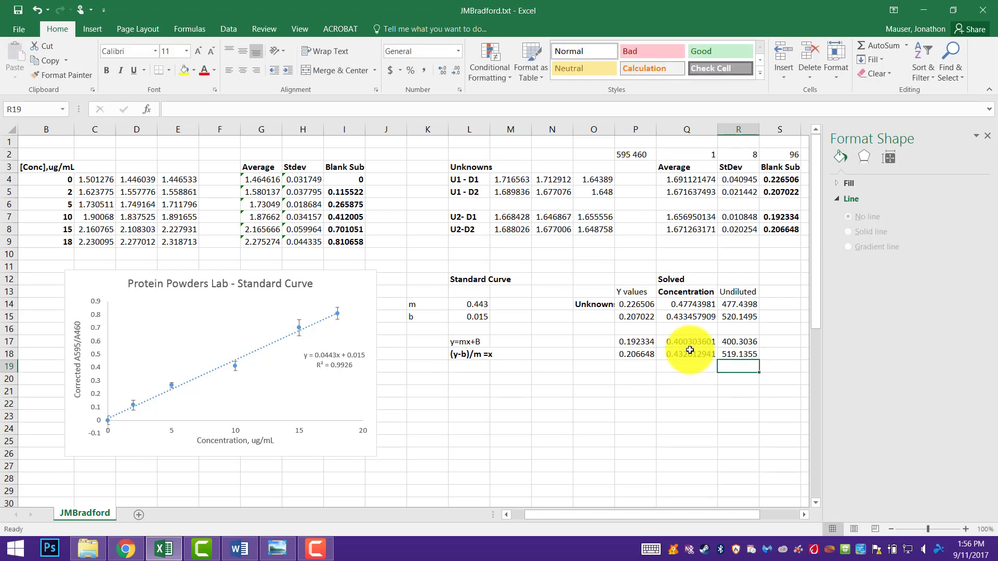
Make the "Undiluted" heading bold and average the first unknown's undiluted concentrations R14:R15 in S14
click(738, 292)
key(ctrl+b)
click(769, 305)
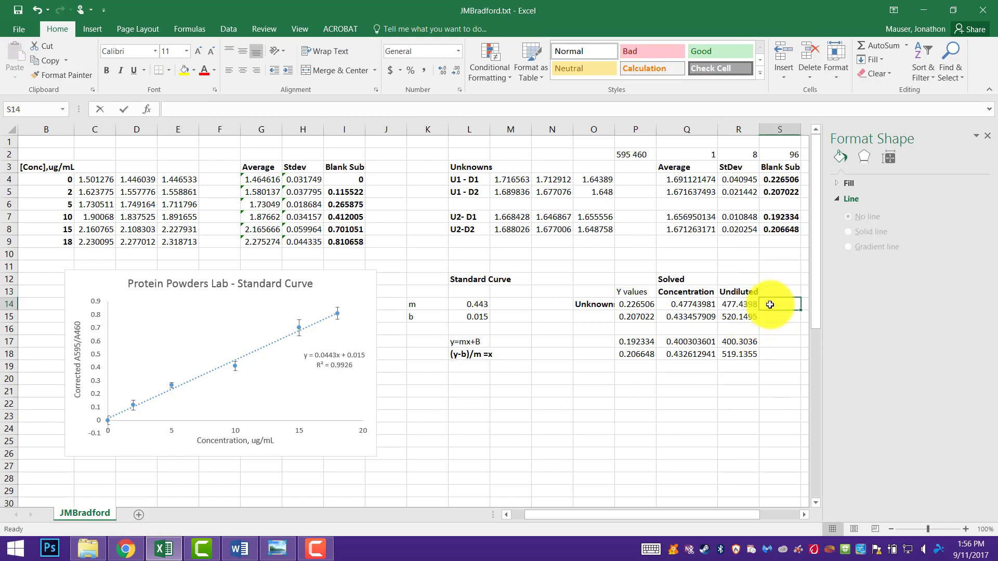
text(=average()
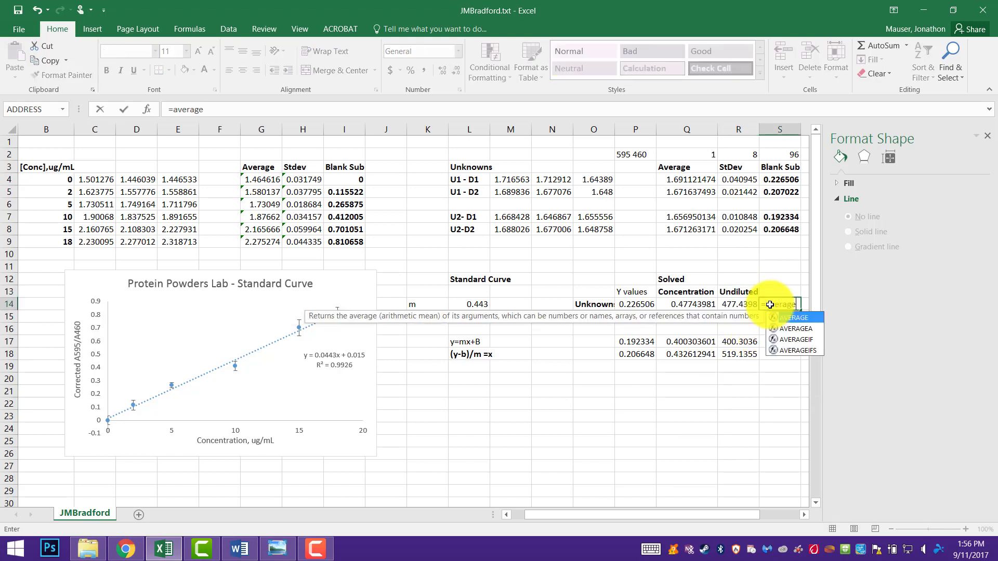
drag(738, 304, 737, 313)
key(Return)
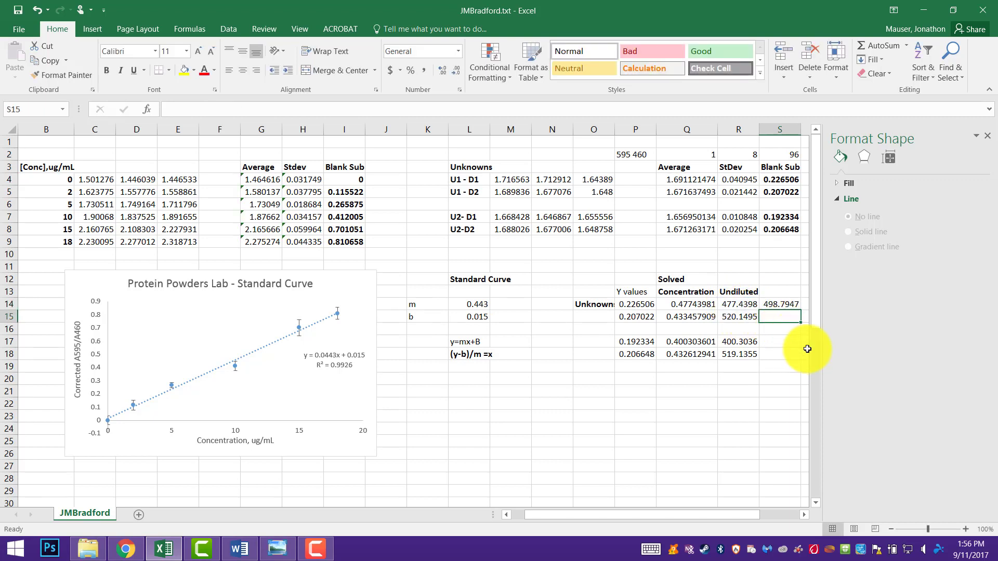
Average the second unknown's undiluted concentrations R17:R18 in S17
click(772, 338)
text(=av)
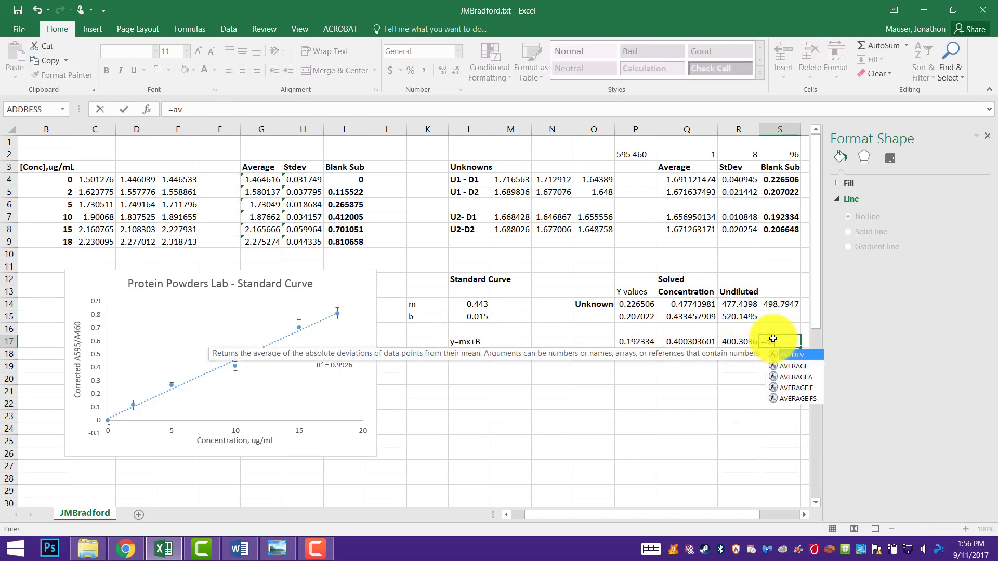
text(erage()
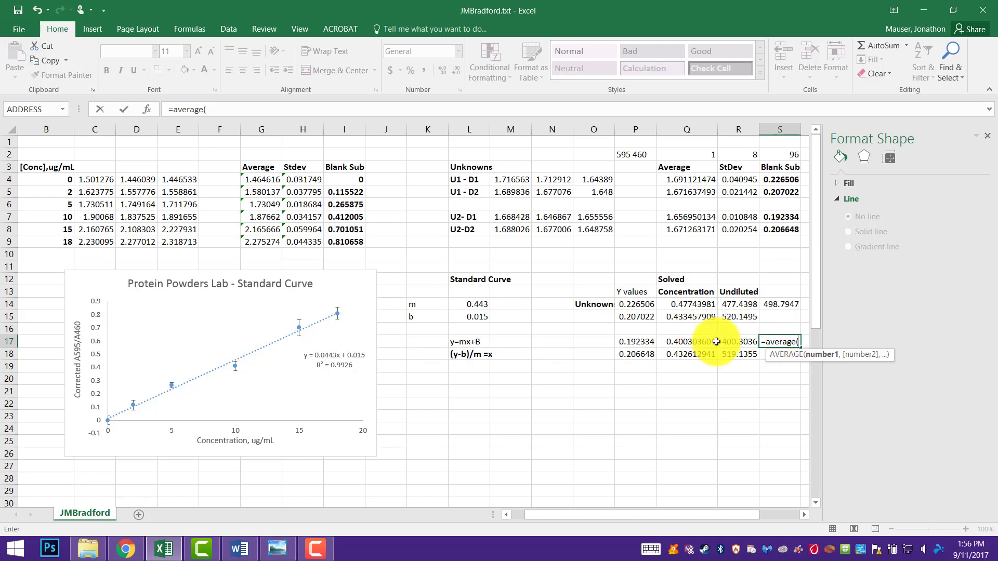
drag(738, 341, 738, 356)
key(Return)
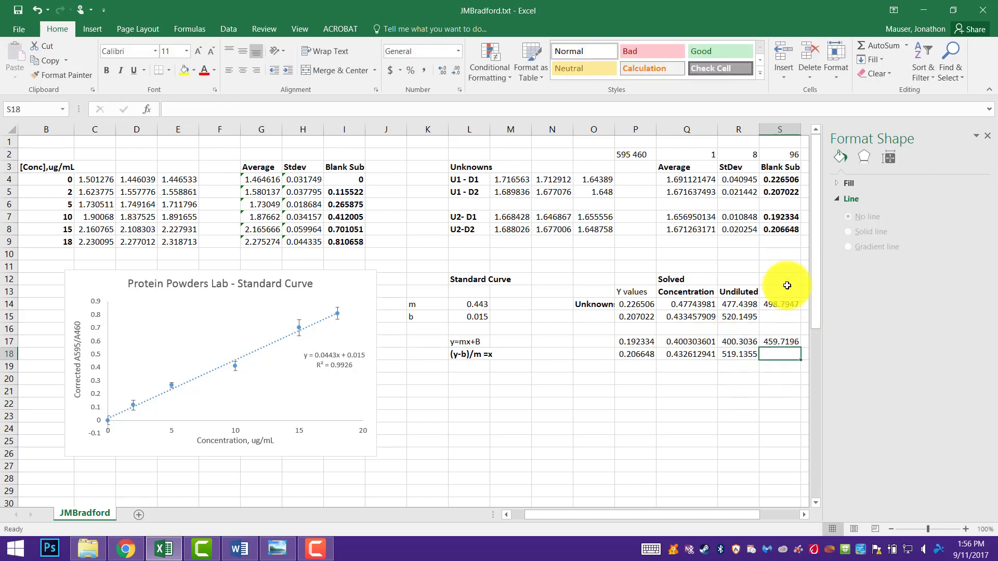
Enter the heading "Average" in S13 above the averaged concentrations and make it bold
click(784, 292)
text(Average)
key(Return)
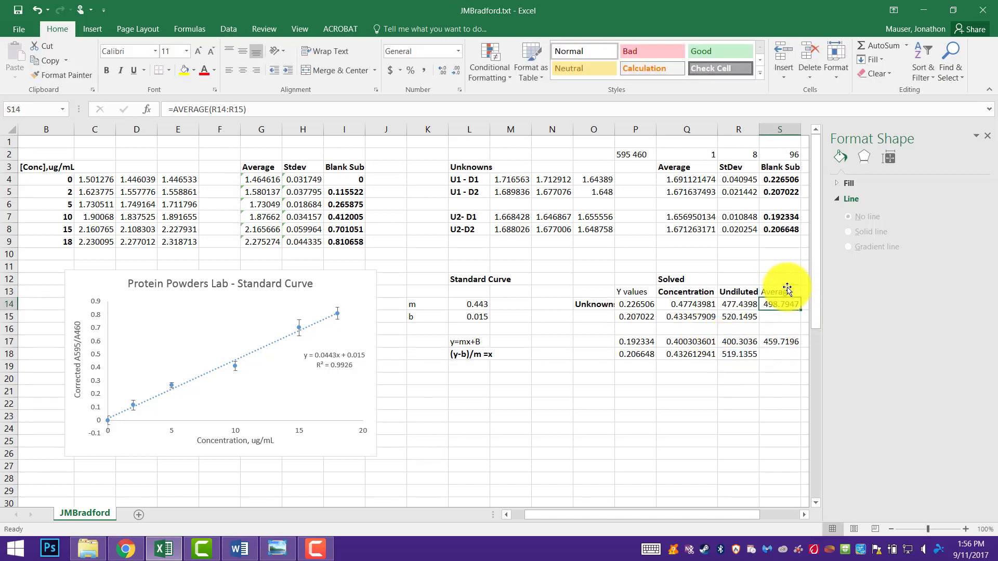
click(768, 383)
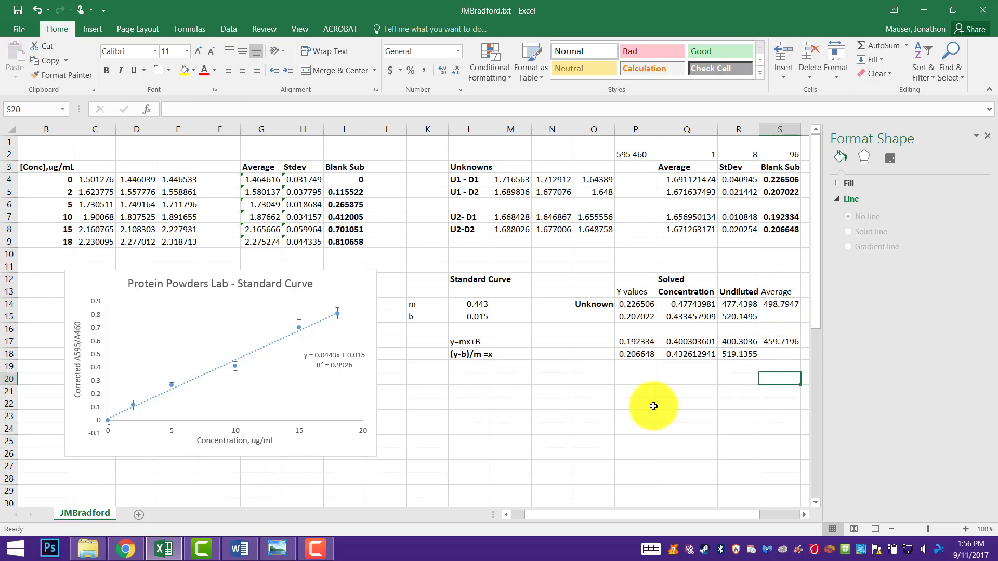
click(772, 291)
key(ctrl+b)
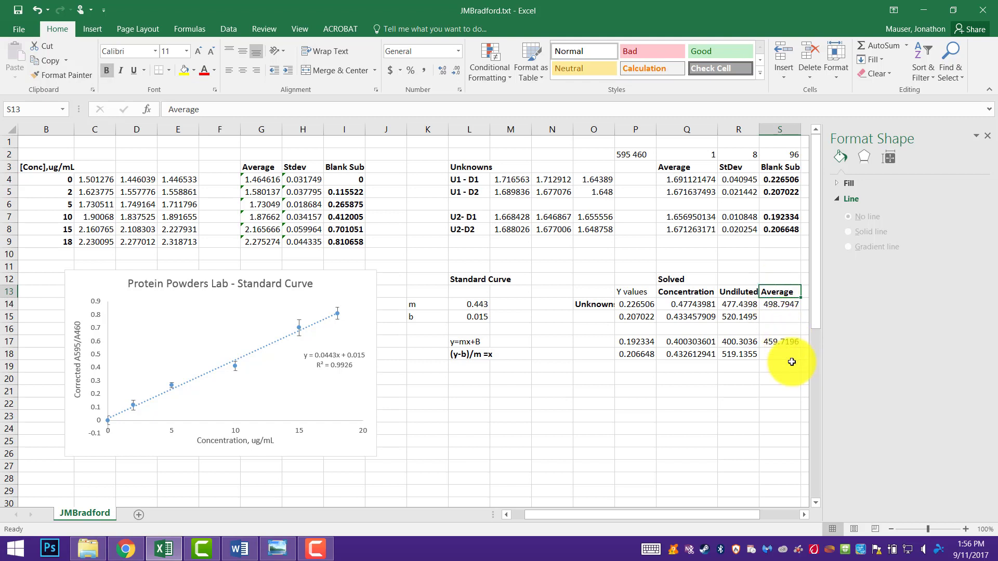
click(774, 386)
click(774, 379)
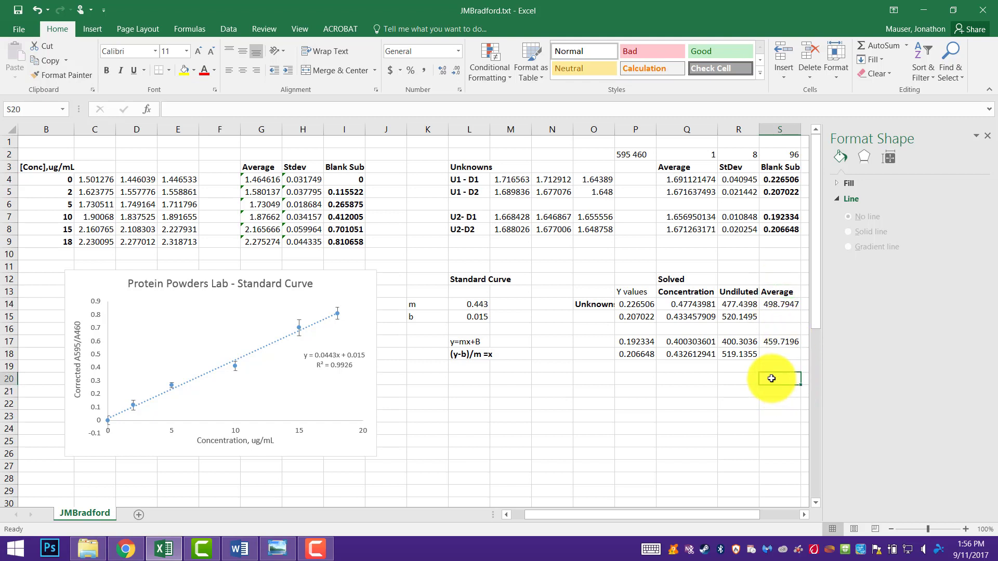
Enter the heading "mg/mL" in T13 beside the Average heading
click(804, 515)
click(804, 514)
click(804, 515)
click(678, 294)
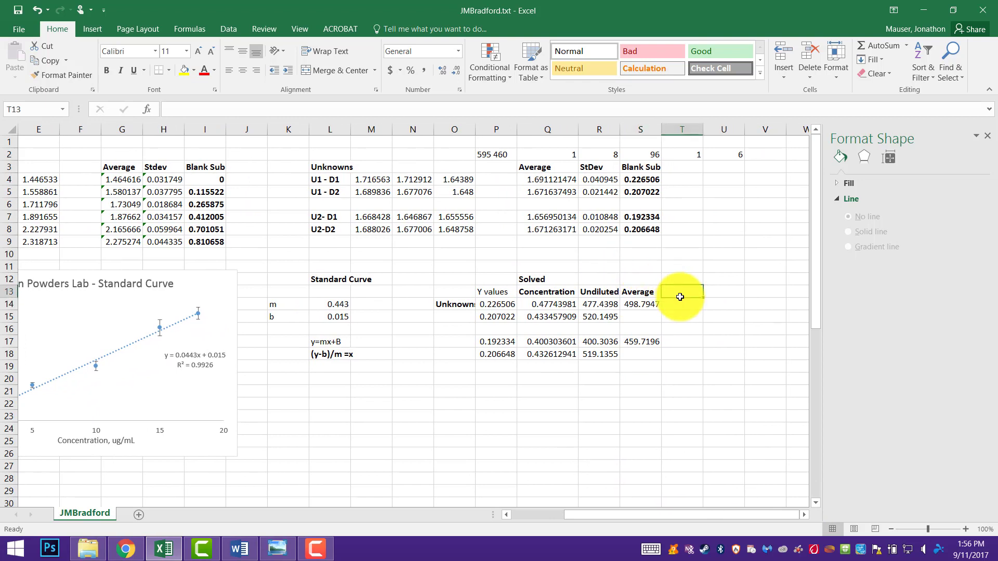
text(mg/mL)
key(Return)
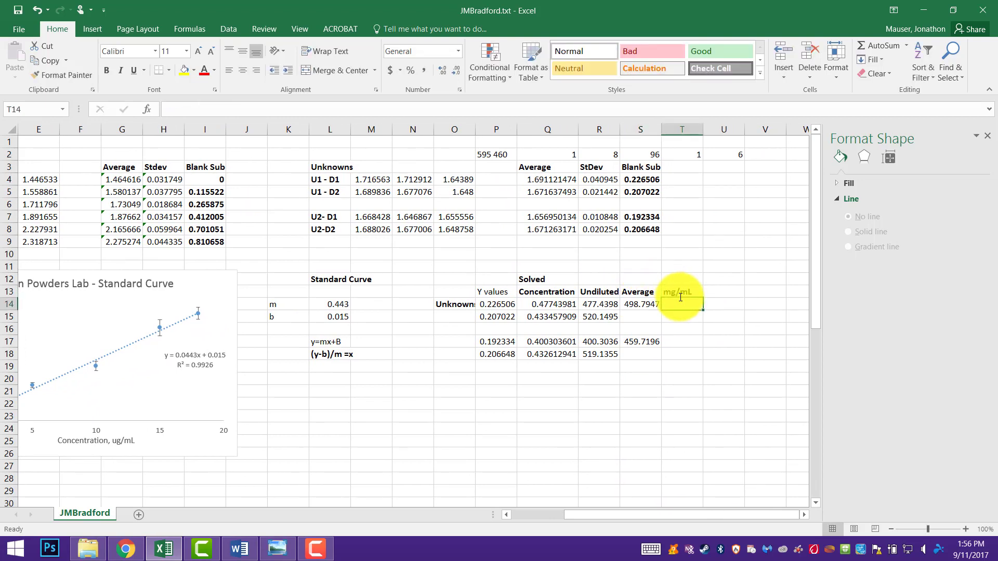
Convert the first unknown's average to mg/mL in T14 with the formula =S14/1000
text(=)
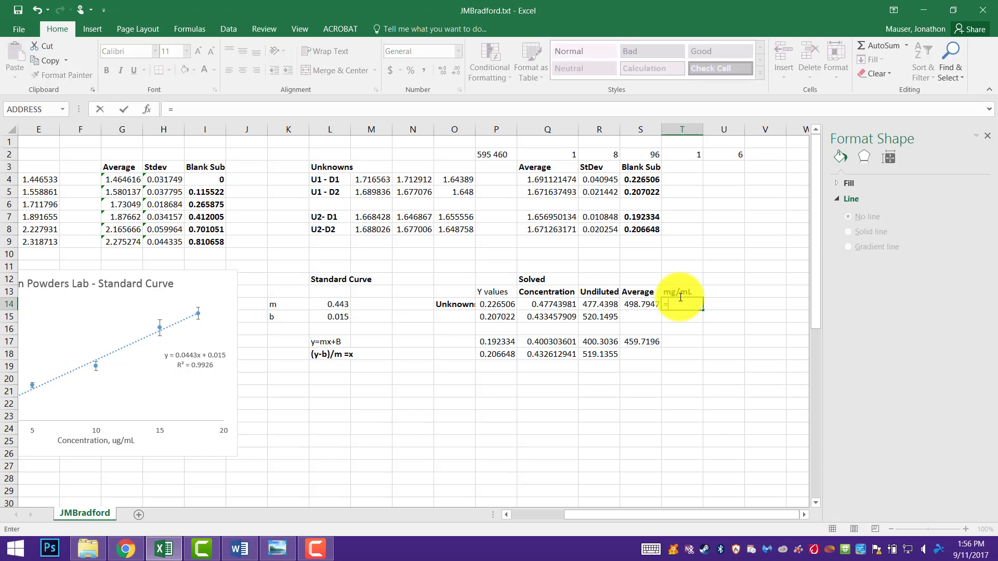
click(644, 305)
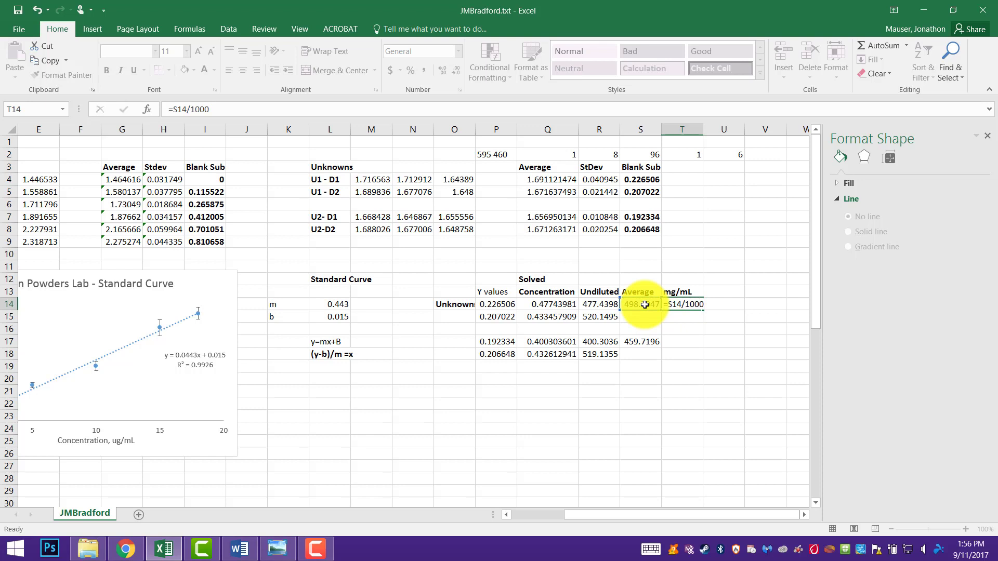
key(Return)
Convert the second unknown's average to mg/mL in T17 with the formula =S17/1000
key(Down)
key(Down)
text(=)
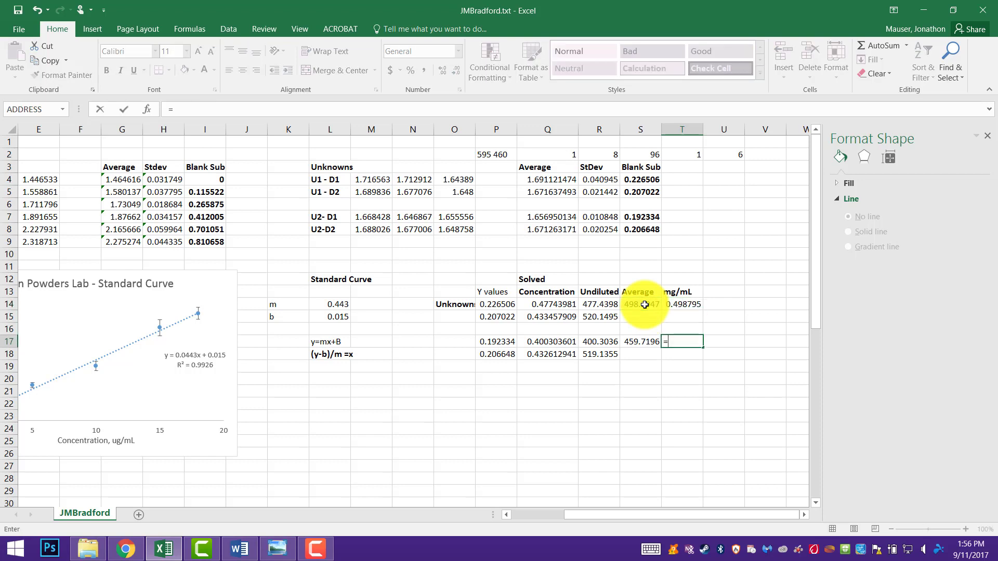
key(Left)
text(/1000)
key(Return)
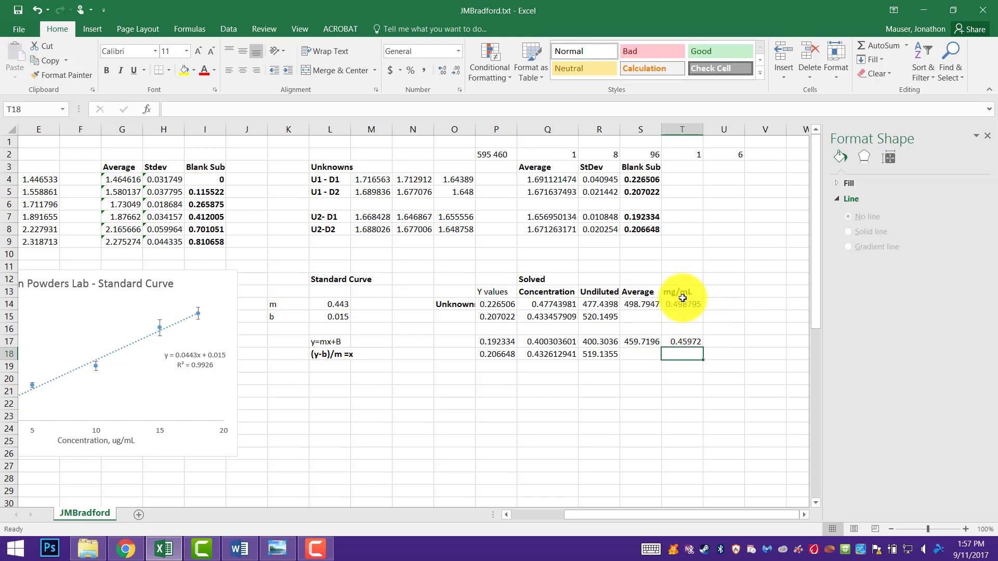
drag(678, 292, 679, 343)
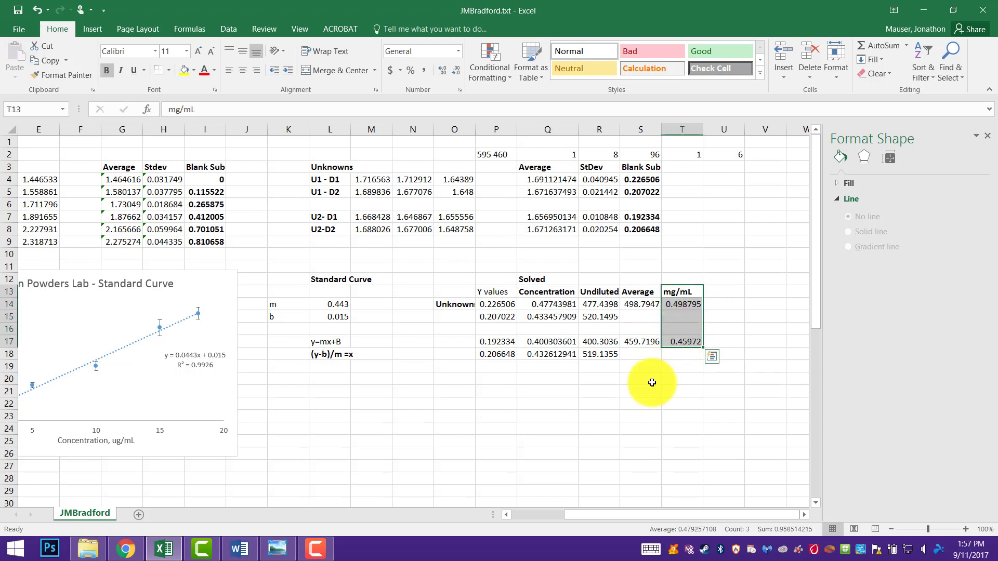
click(565, 441)
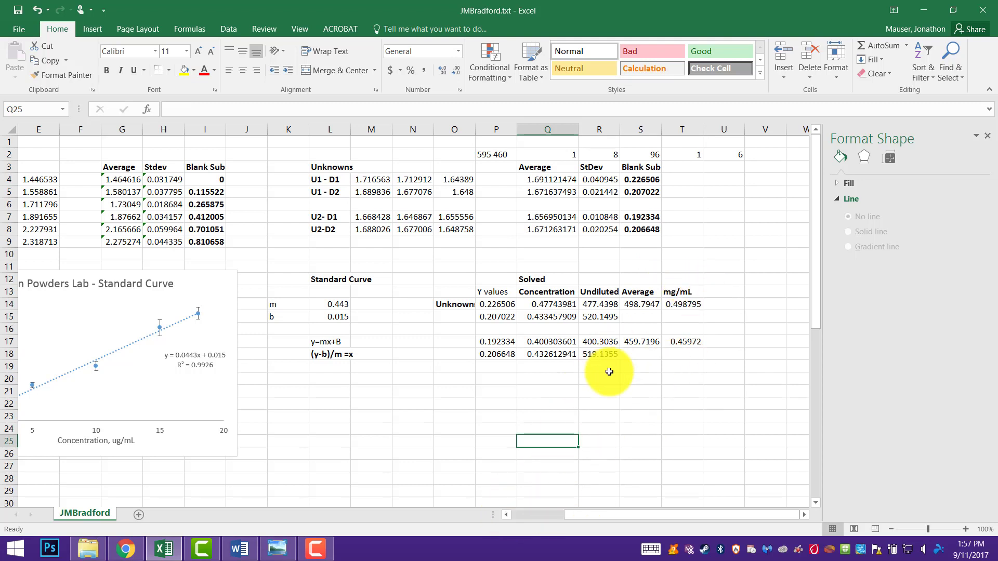
click(696, 305)
click(685, 341)
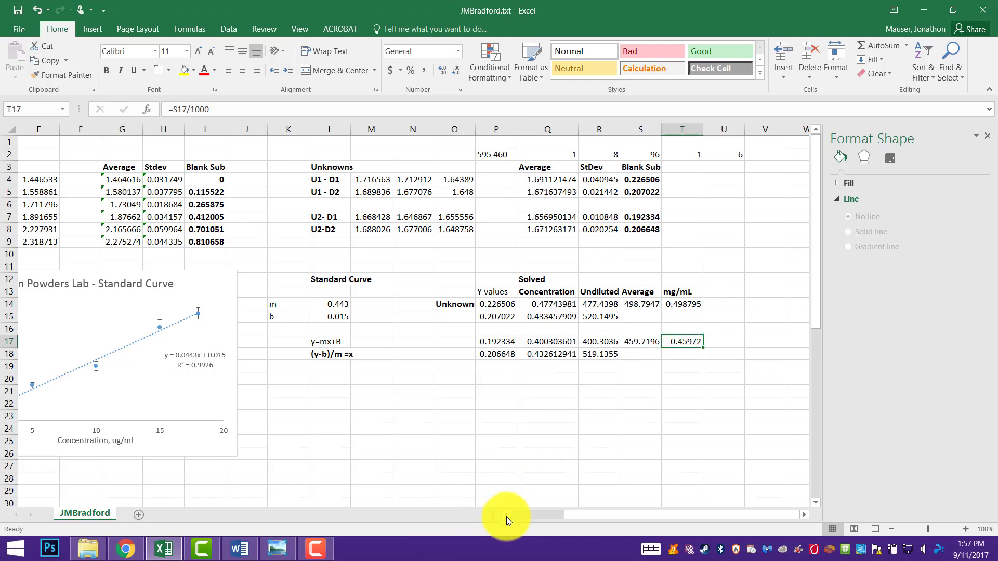
click(696, 305)
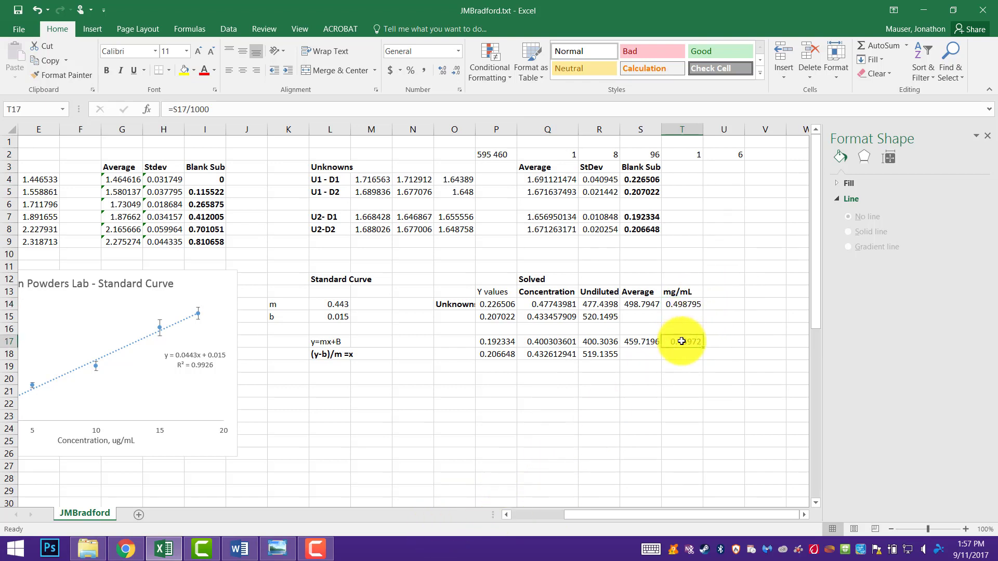
drag(597, 306, 599, 317)
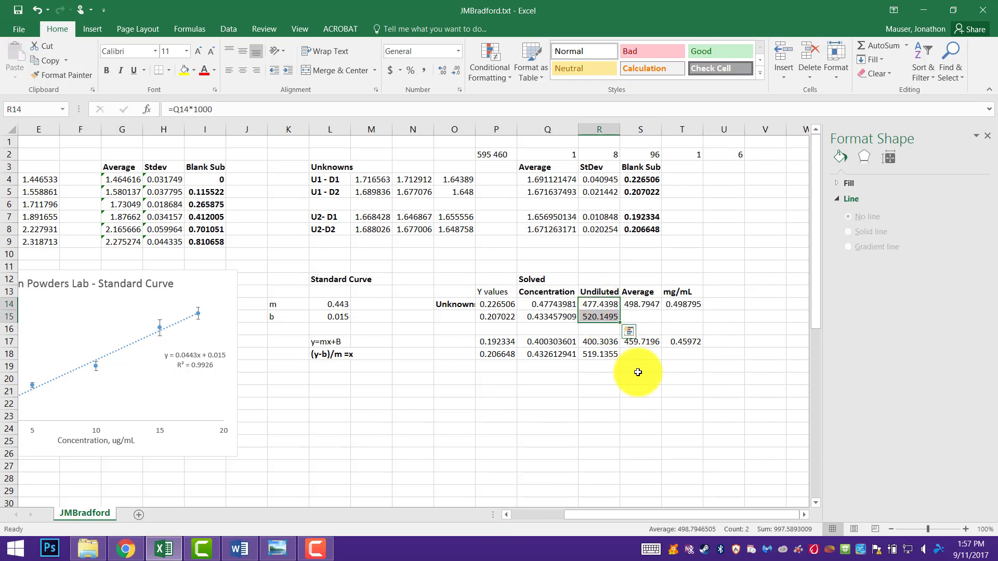
Enter the text "stdev(" in U13 beside the mg/mL heading
click(728, 291)
click(727, 291)
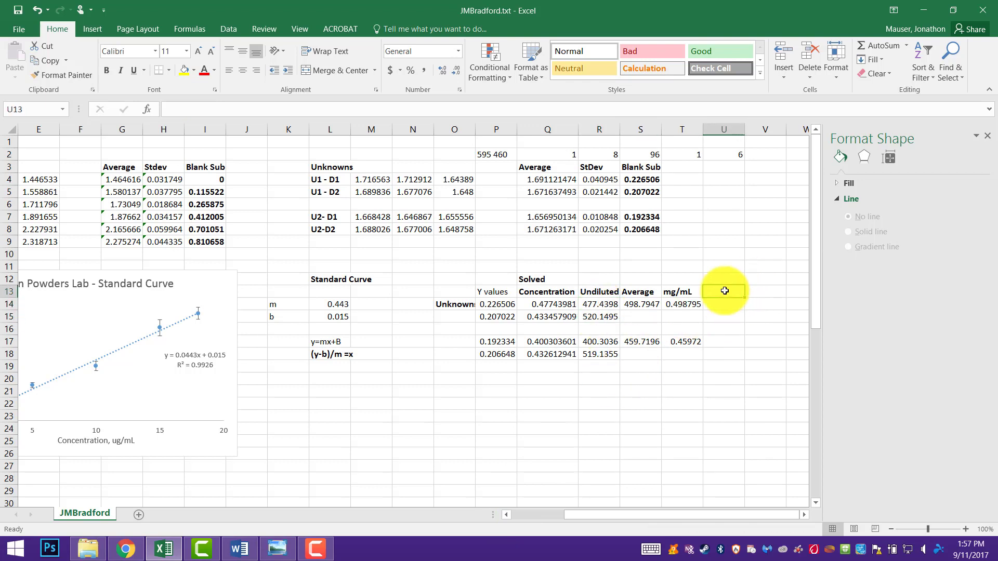
text(st)
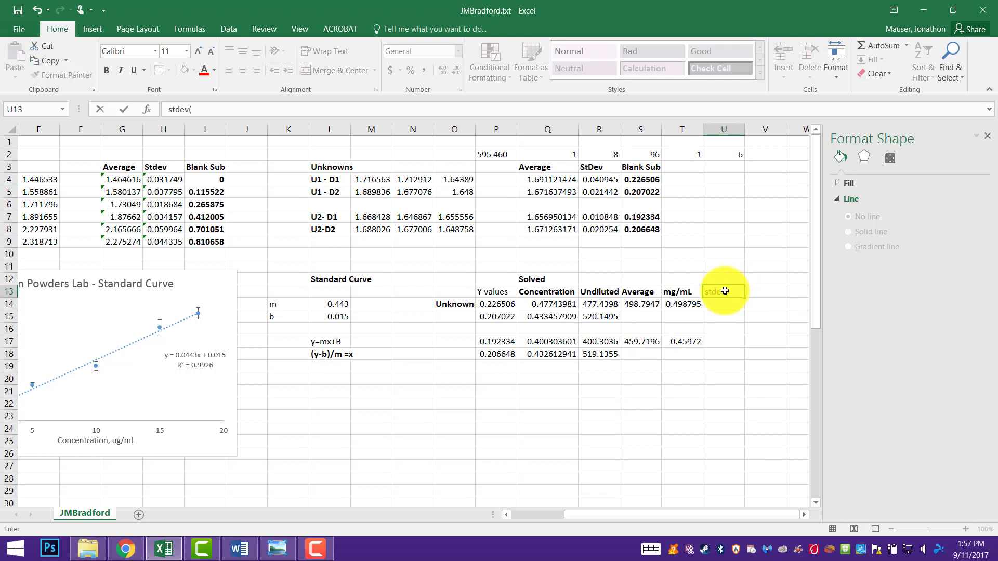
text(dev()
drag(597, 304, 614, 314)
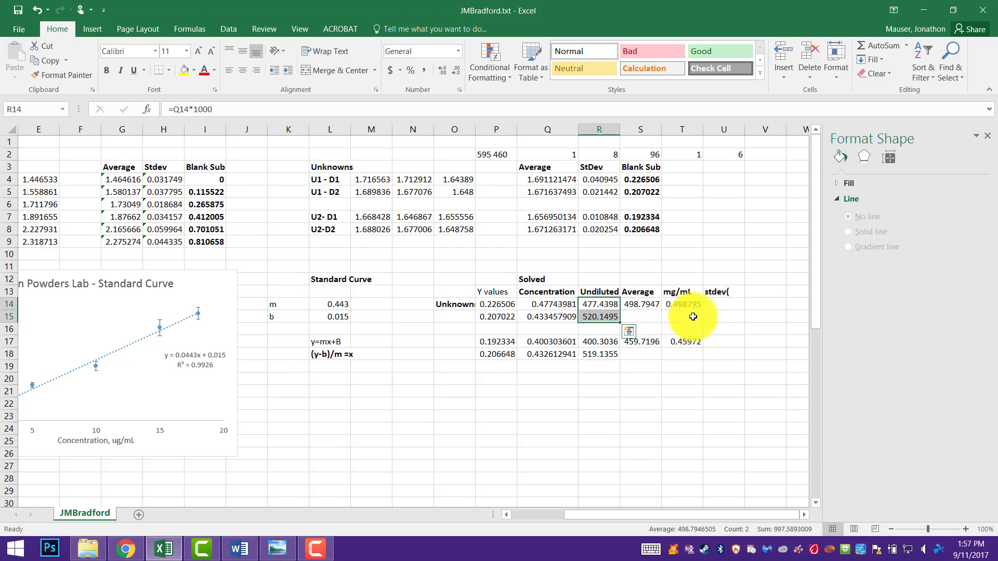
Calculate the standard deviation of the first unknown's undiluted concentrations R14:R15 in U14
click(734, 302)
text(=)
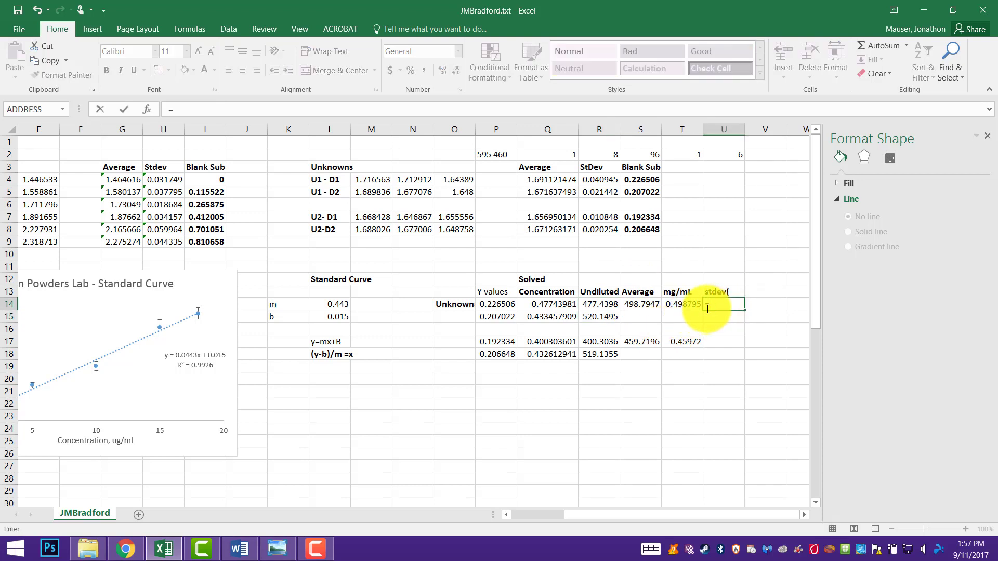
text(stdev()
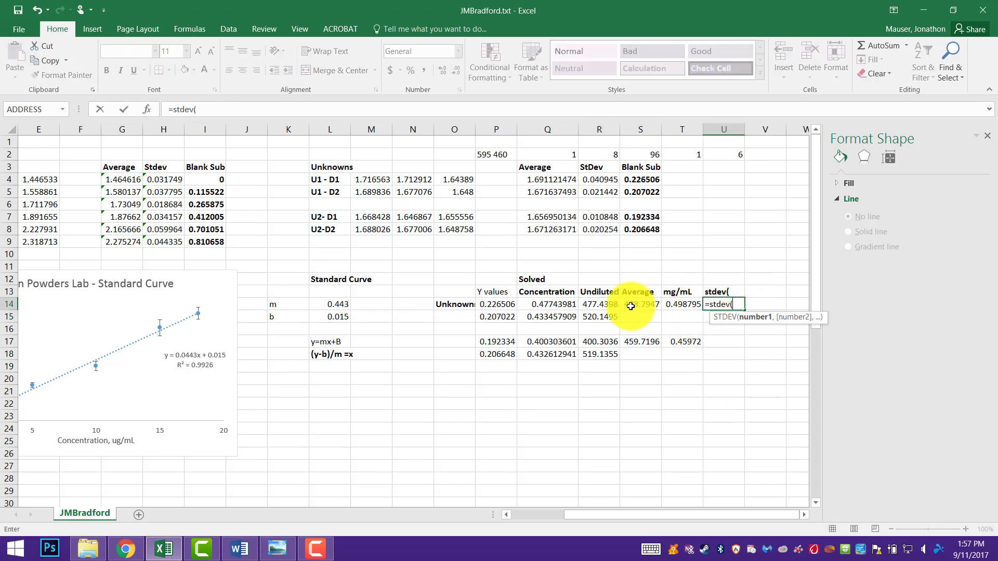
drag(590, 304, 607, 316)
key(Return)
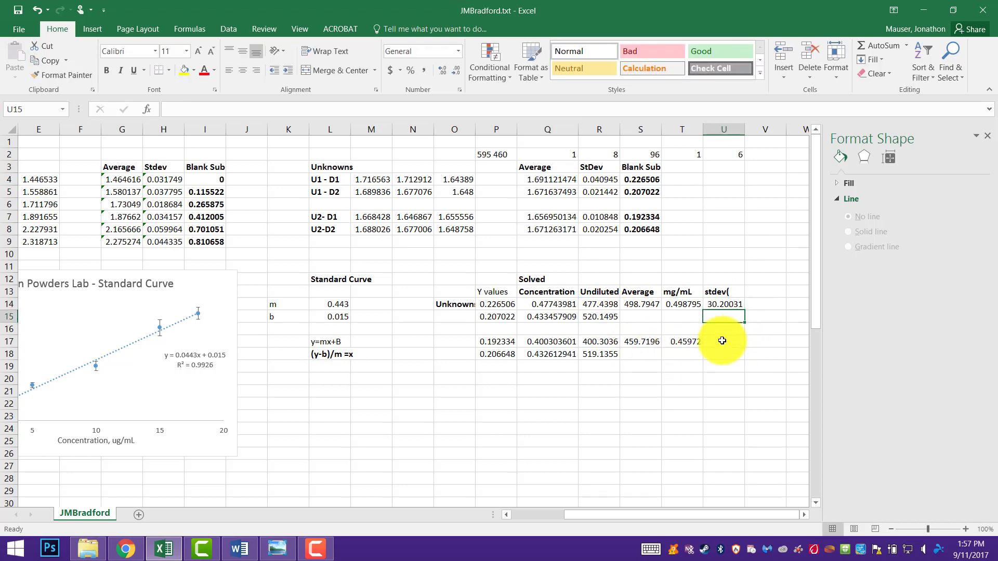
Calculate the standard deviation of the second unknown's undiluted concentrations R17:R18 in U17
click(721, 342)
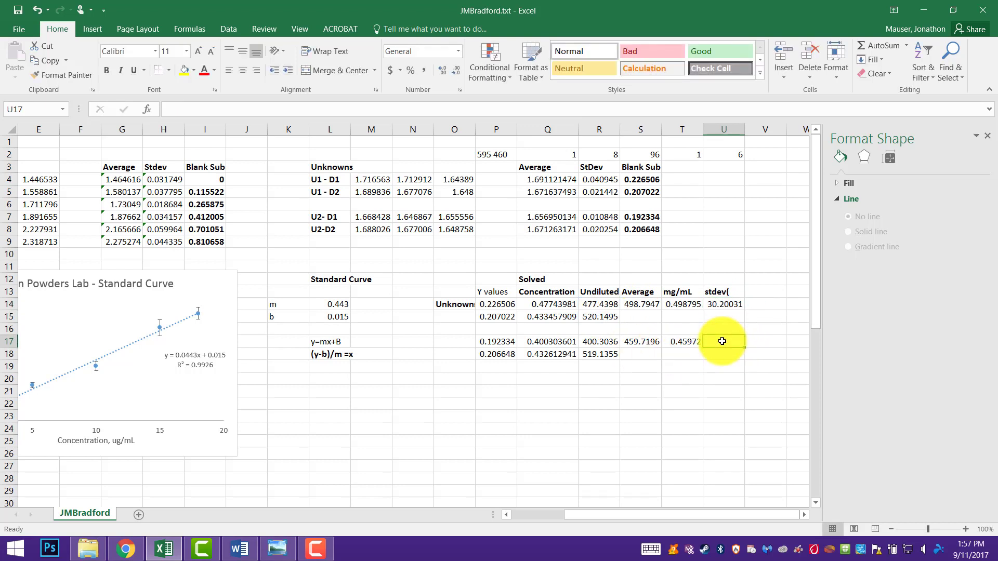
text(=stdev()
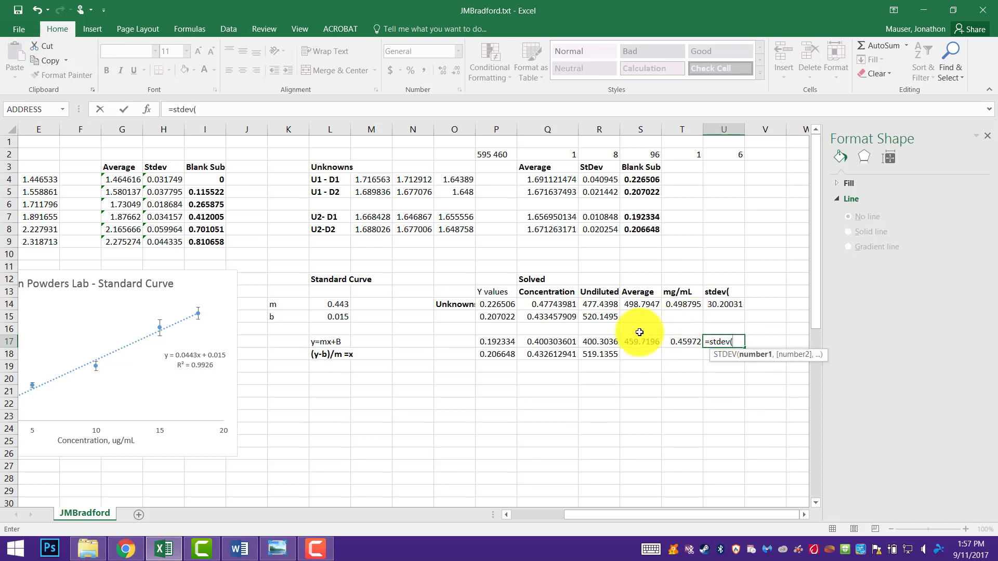
drag(605, 343, 603, 356)
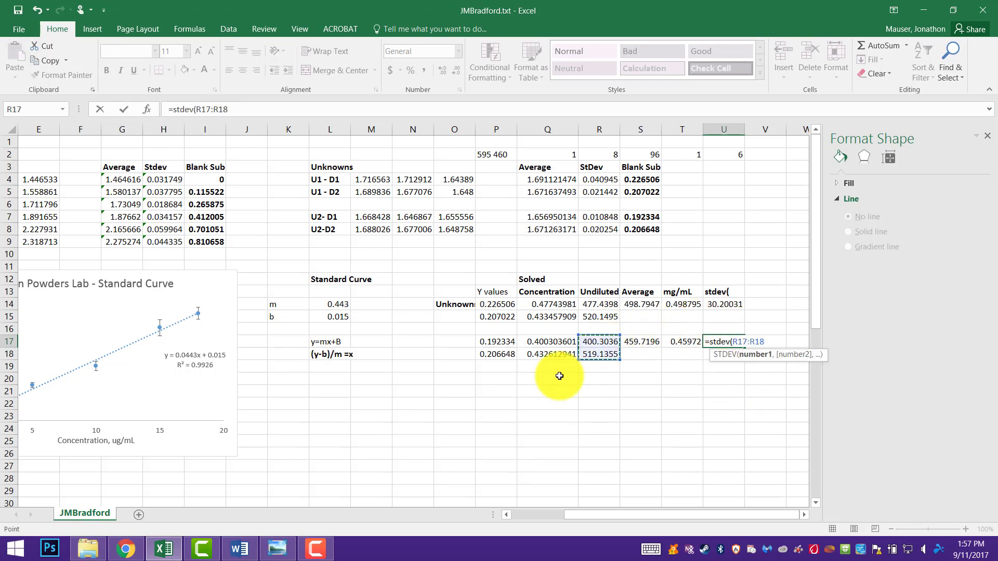
key(Return)
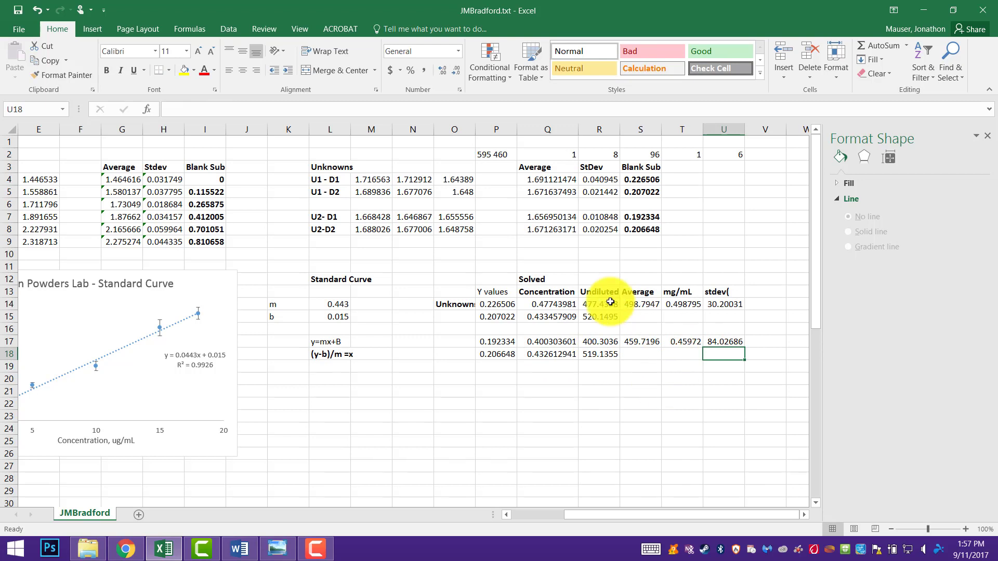
drag(594, 303, 592, 311)
click(641, 301)
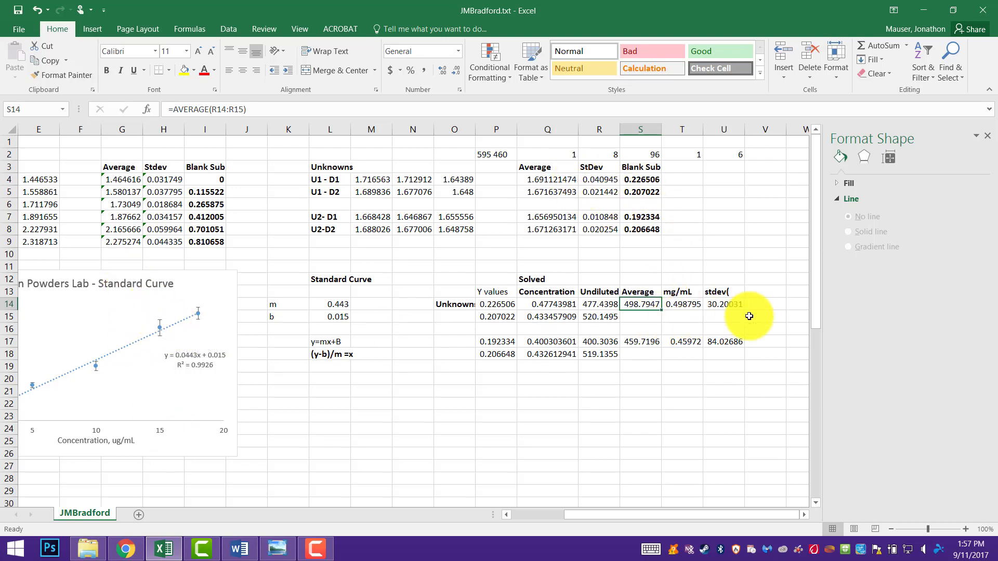
click(759, 306)
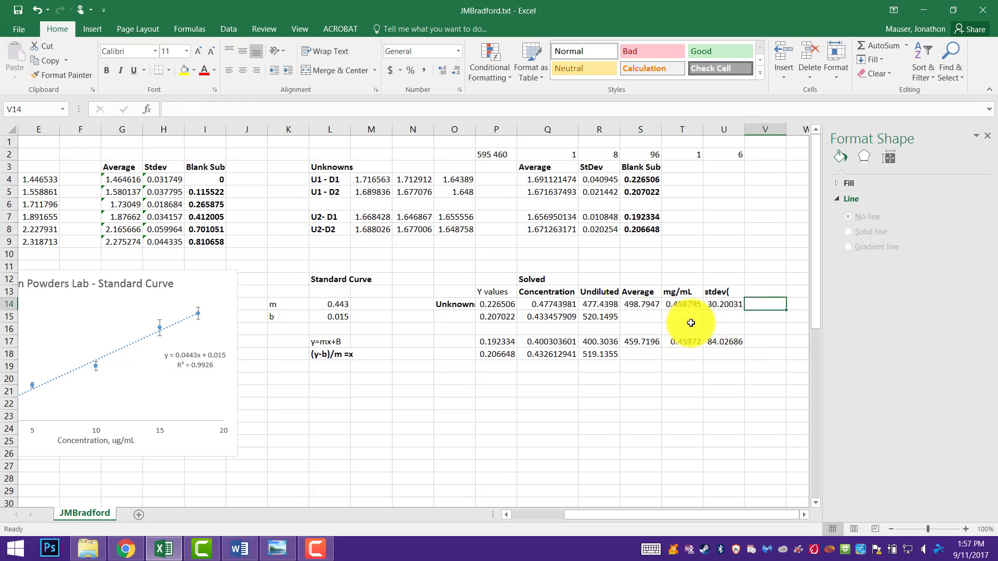
click(723, 305)
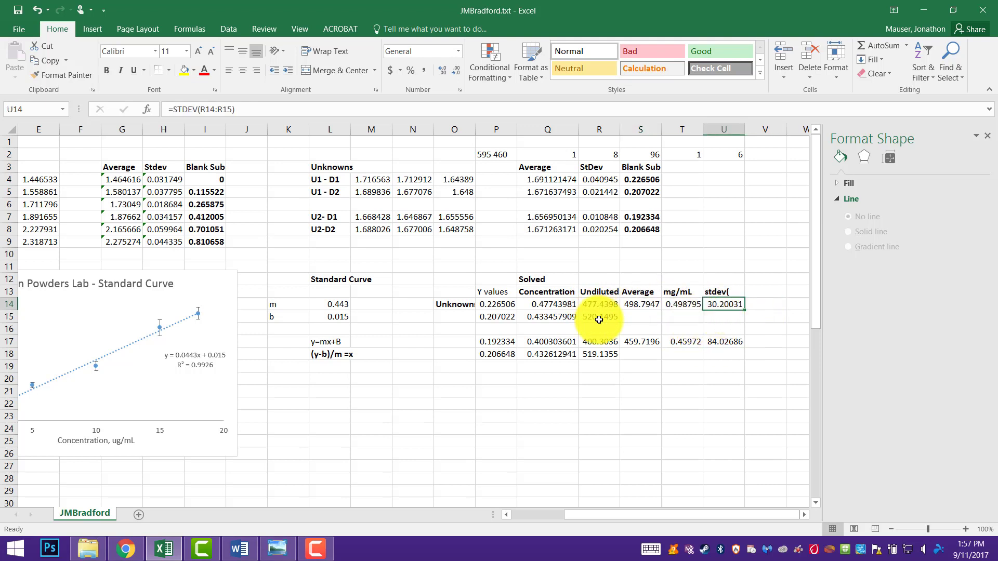
click(636, 305)
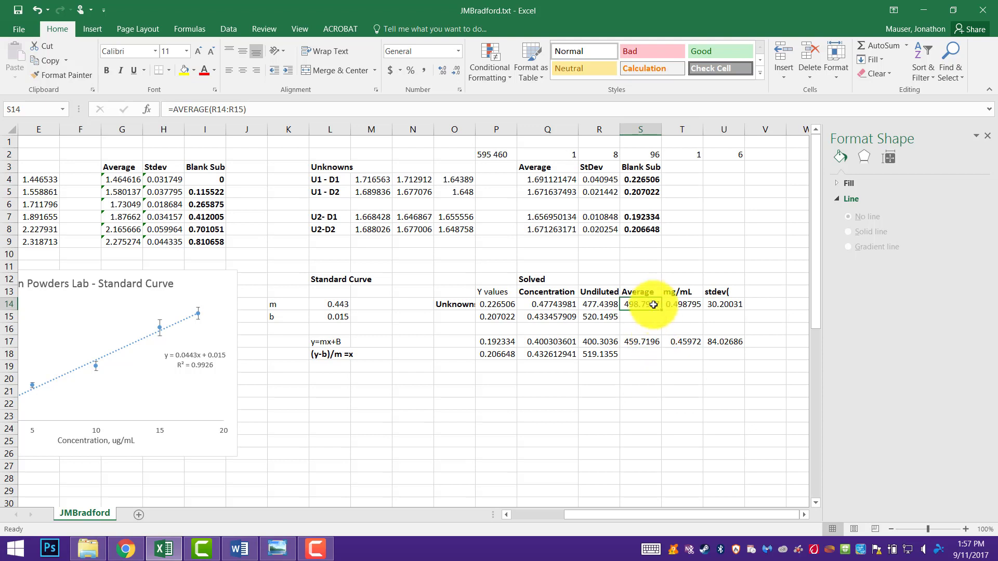
Convert the first unknown's standard deviation in U14 to mg/mL by changing the formula to =STDEV(R14:R15)/1000
click(718, 305)
click(266, 108)
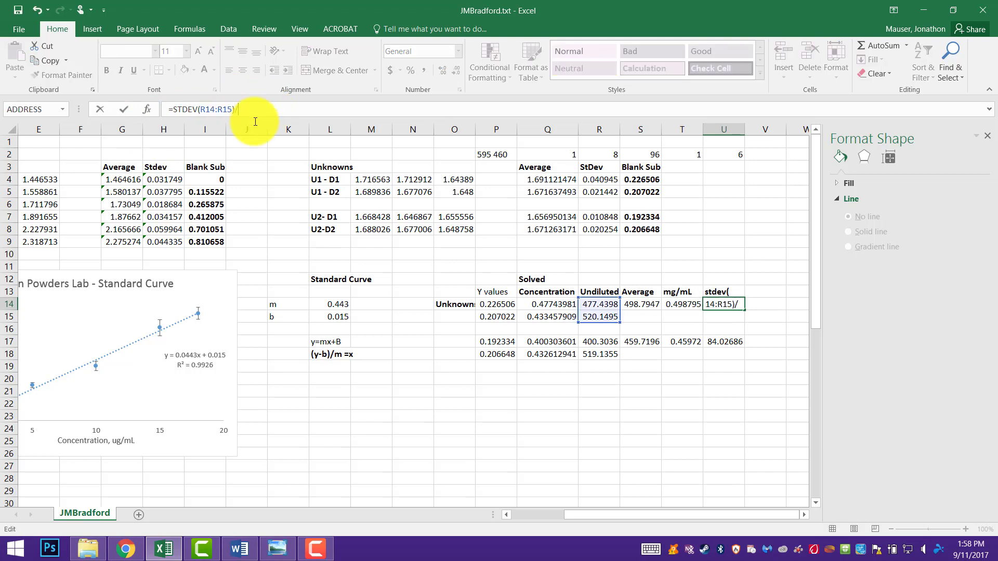
text(/1000)
key(Return)
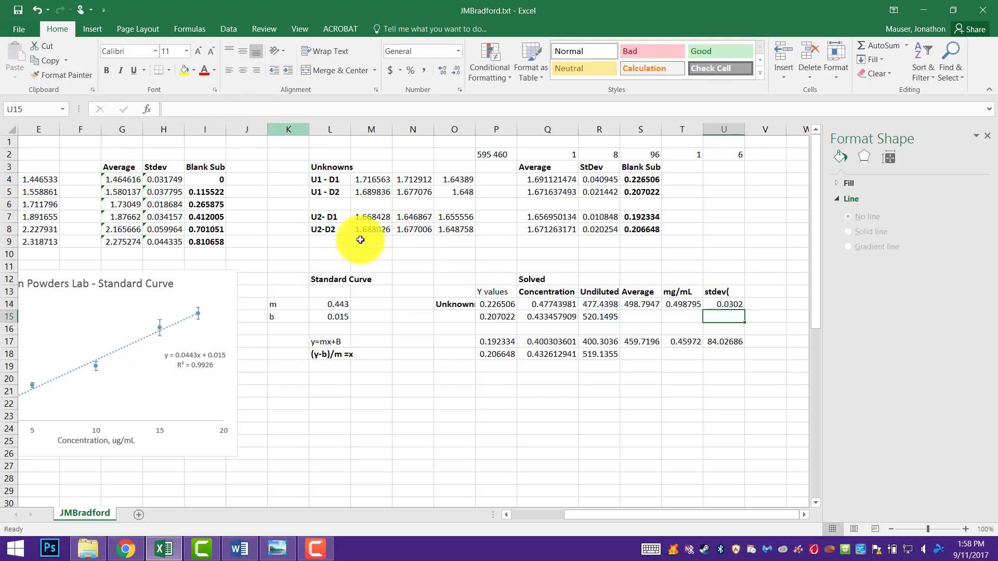
Convert the second unknown's standard deviation in U17 to mg/mL by changing the formula to =STDEV(R17:R18)/1000
click(717, 343)
click(246, 114)
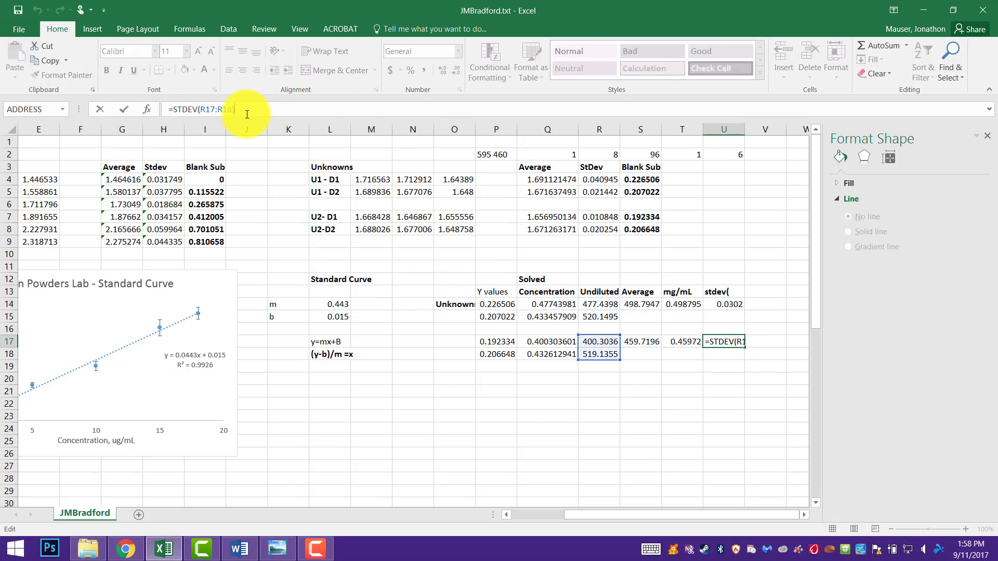
text(/1000)
key(Return)
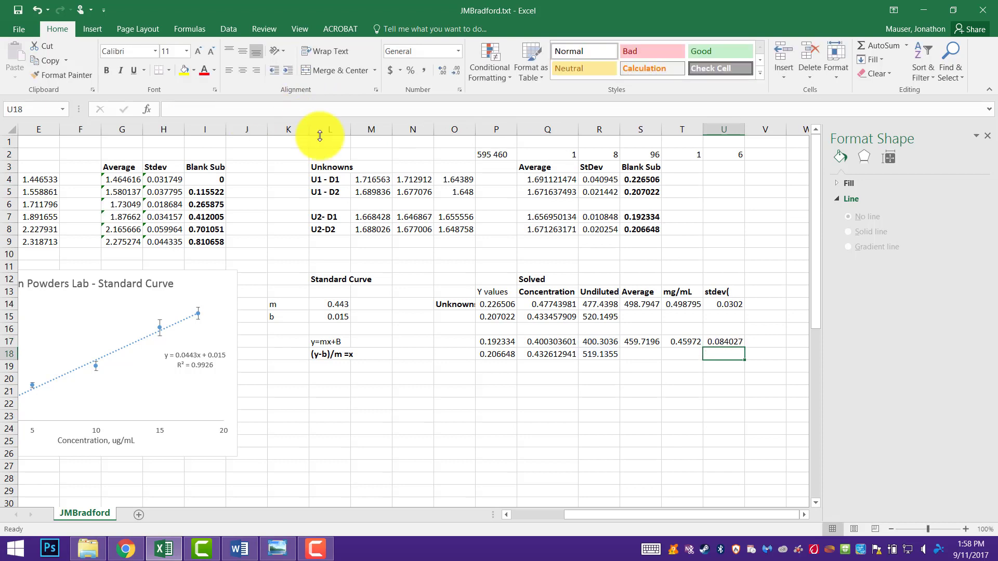
Enter the first unknown's final result in V15 as "0.4987+/-0.0302 mg/ml"
click(772, 320)
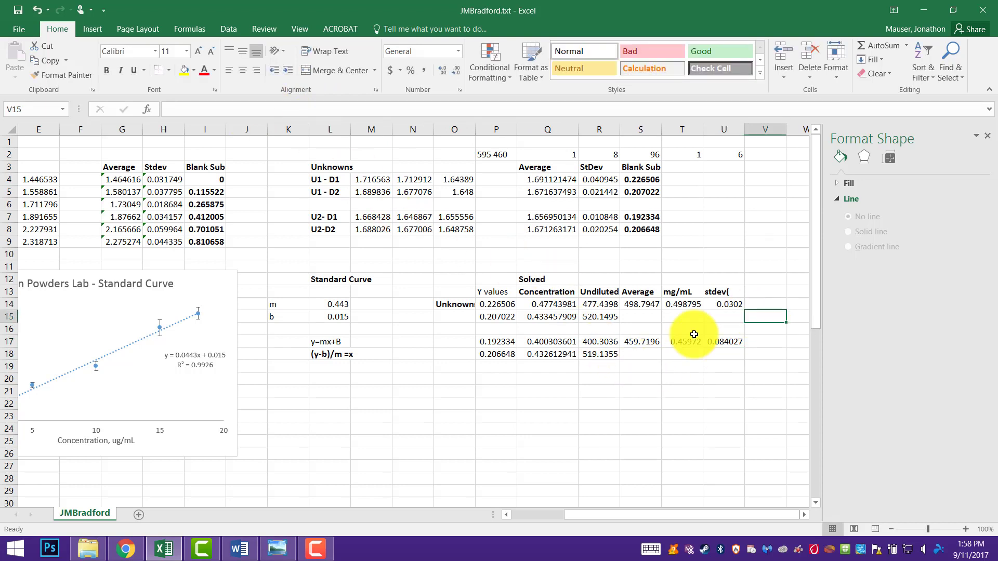
text(0.4987+/0.0302 mg/ml)
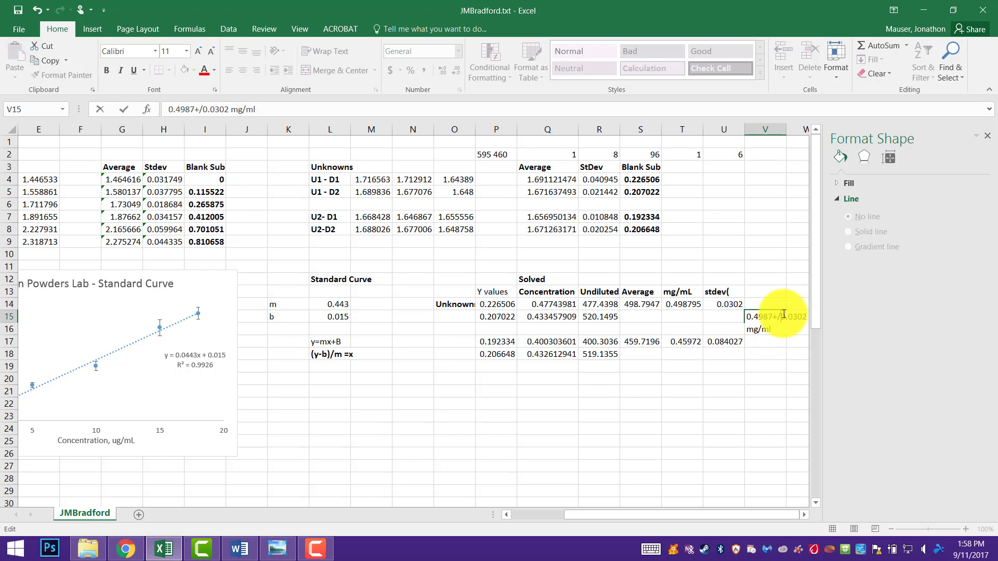
text(-)
click(762, 390)
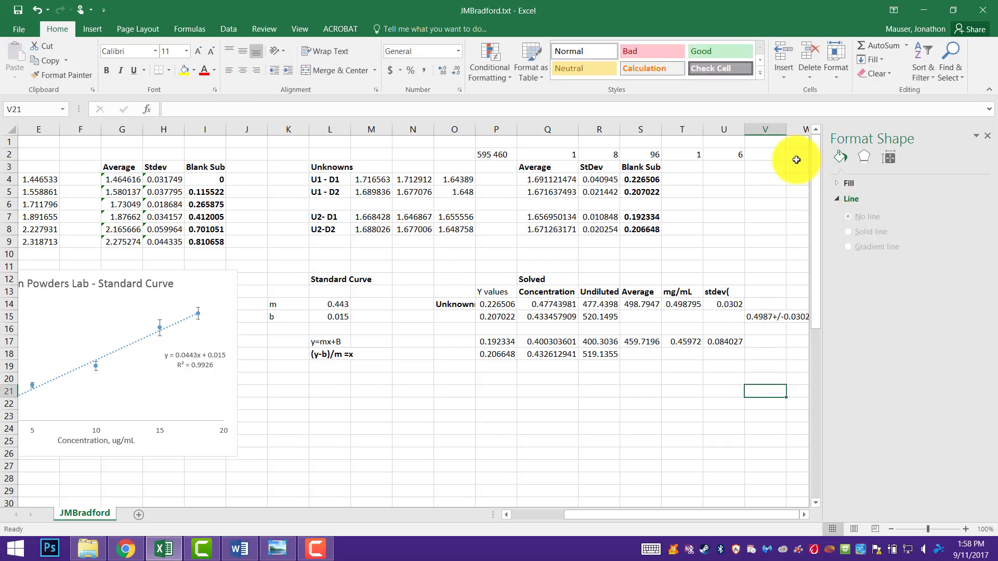
Widen column V to fit the result text and narrow the Format Shape pane to give the sheet more room
drag(824, 330, 939, 329)
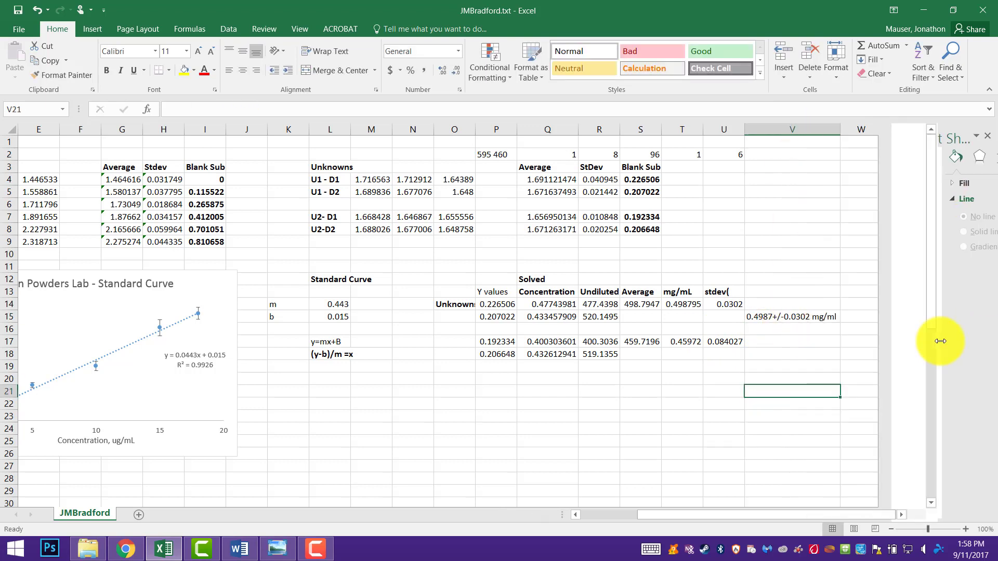
click(769, 354)
key(Up)
key(Up)
key(Up)
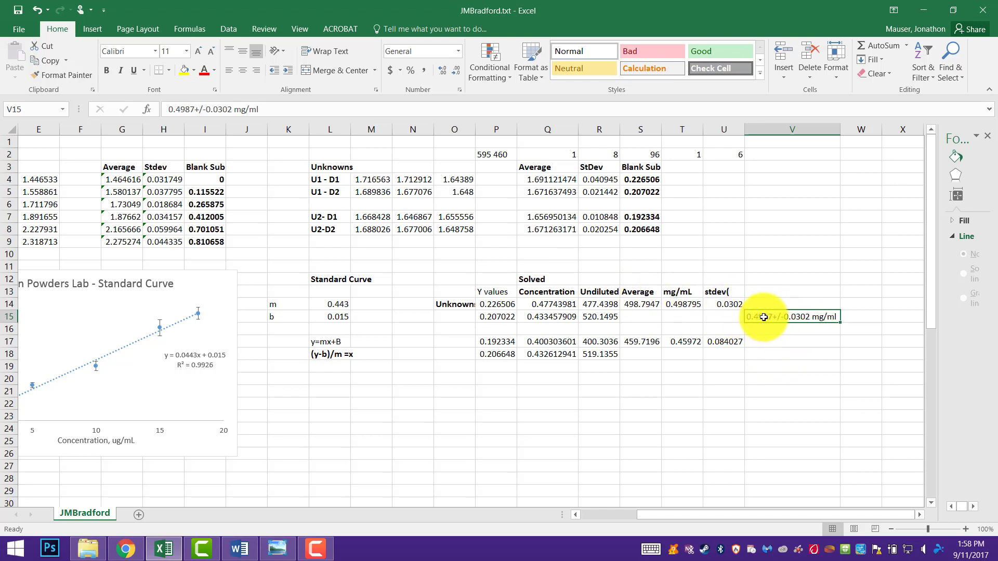
Enter the second unknown's final result in V17 as "0.4597 +/- 0.0840 mg/mL"
click(782, 343)
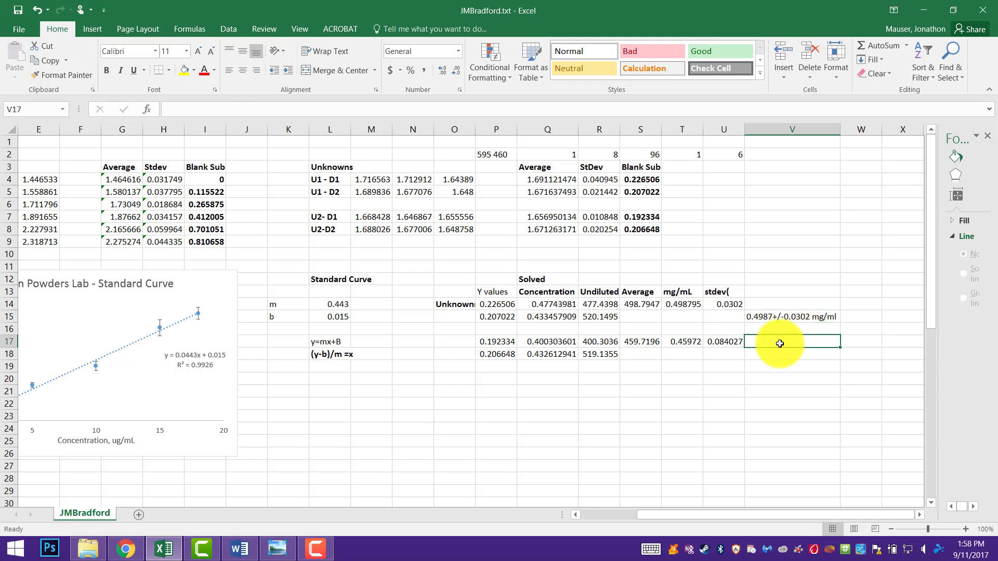
text(0.4597 +/- 0.0840)
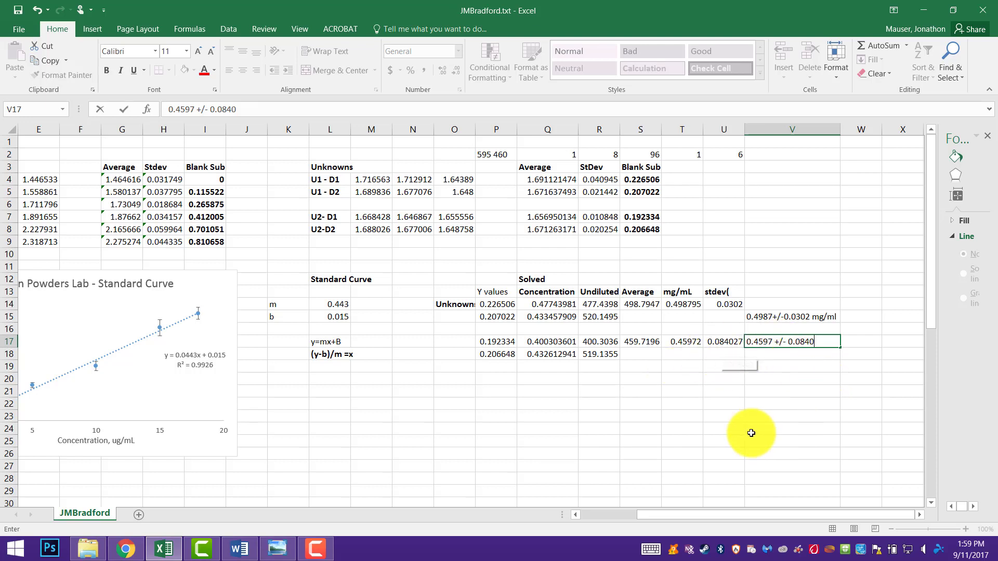
key(Return)
click(759, 342)
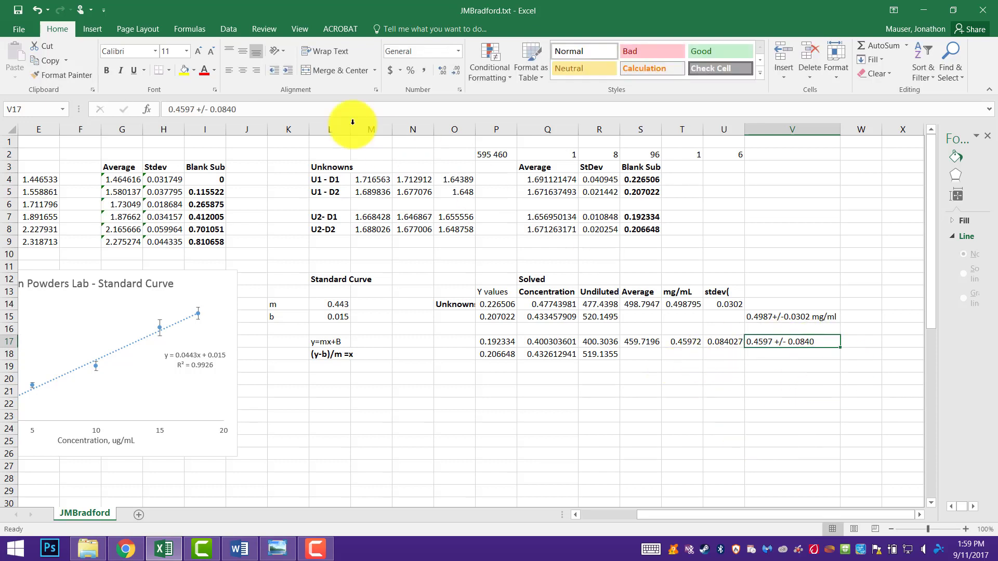
click(297, 106)
text(m)
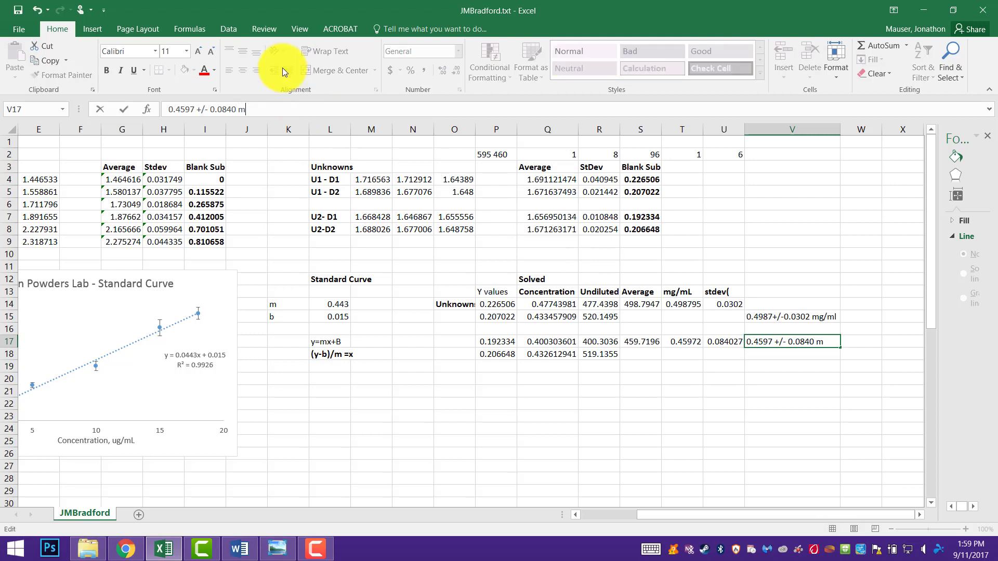
text(g/mL)
key(Return)
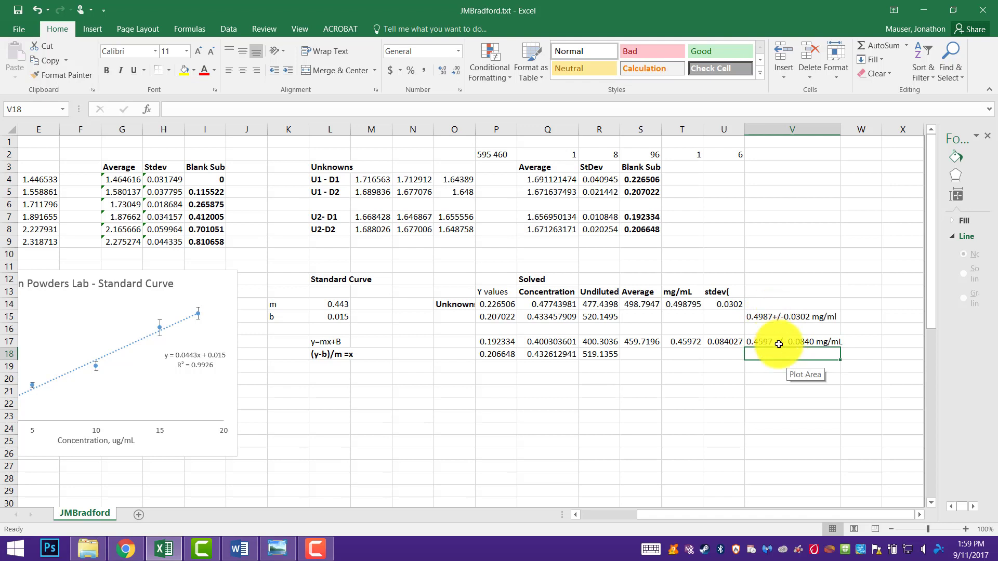
click(793, 317)
click(787, 343)
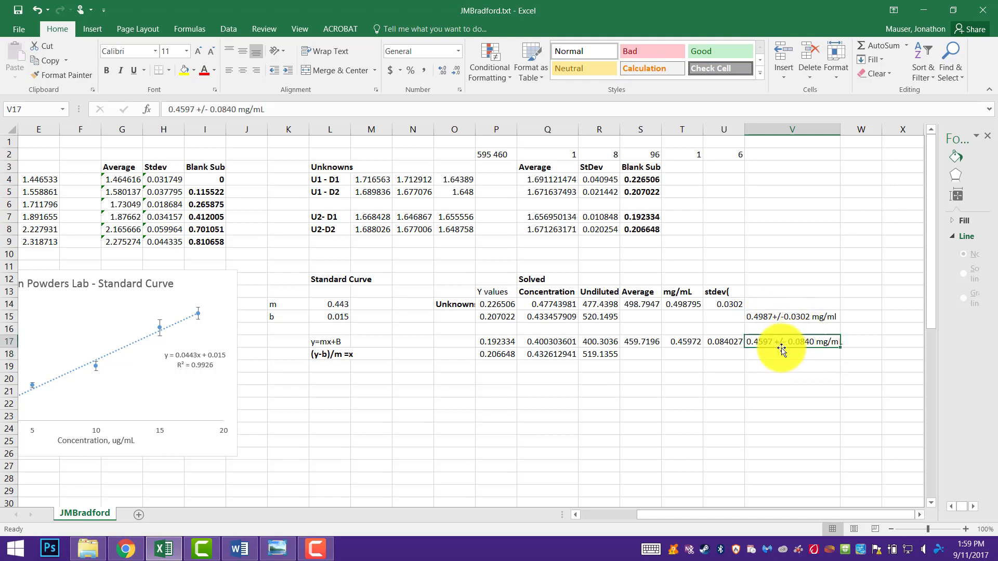
Calculate the upper limit of the first unknown's concentration in W15 with the formula =T14+U14
click(862, 317)
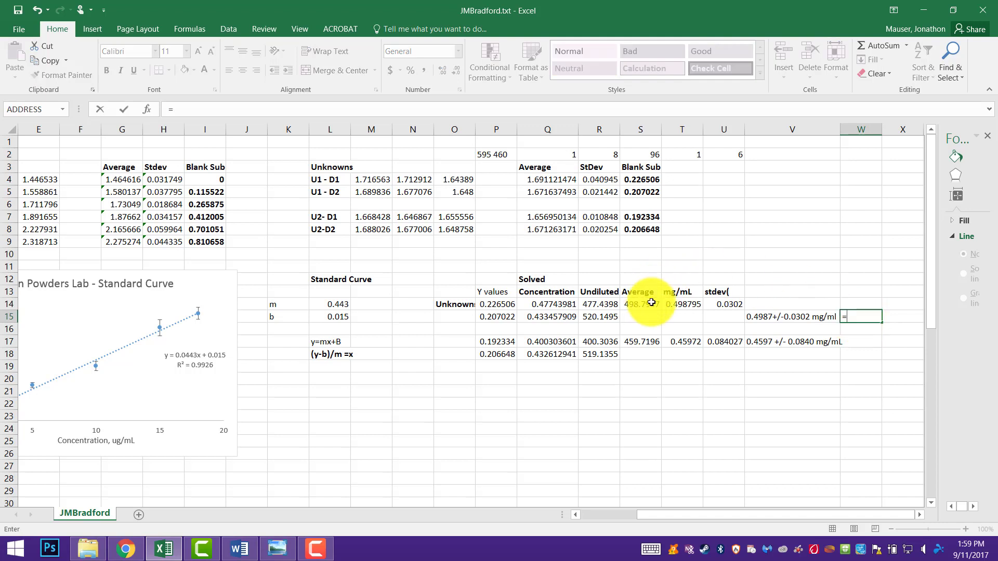
click(672, 304)
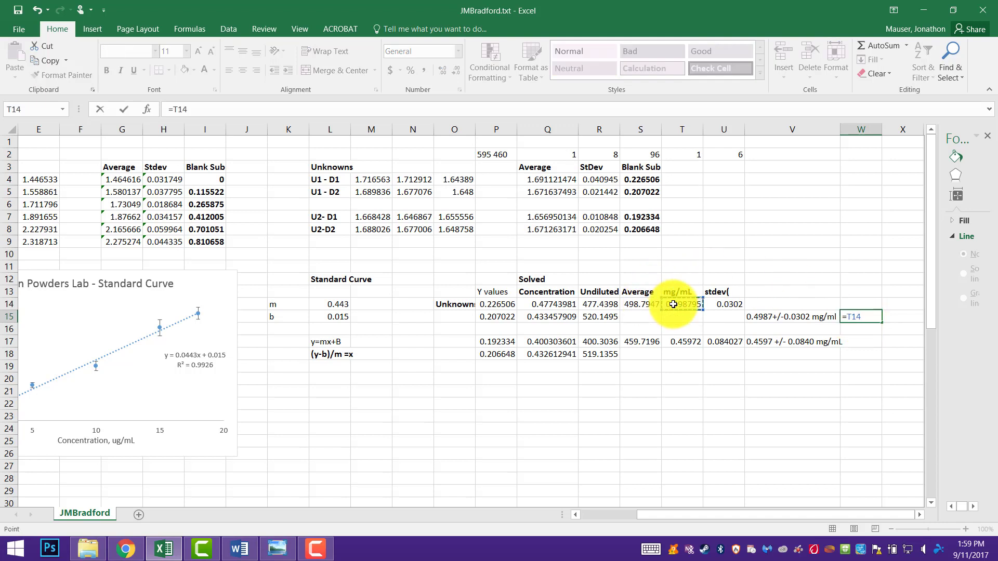
text(+)
click(730, 305)
key(Return)
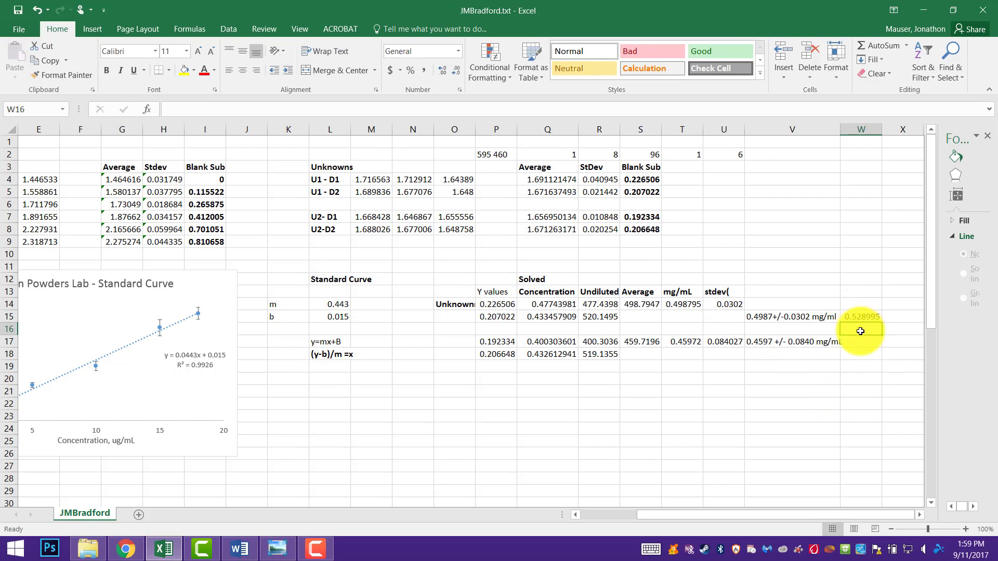
Calculate the lower limit of the first unknown's concentration in W16 as T14-U14, then select both limits
text(=)
click(688, 304)
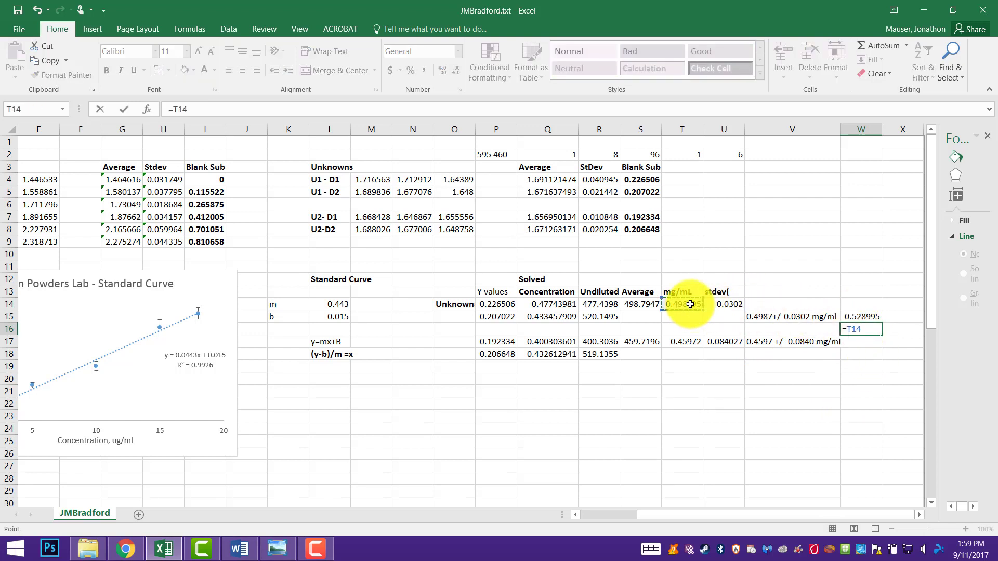
text(-)
click(732, 306)
key(Return)
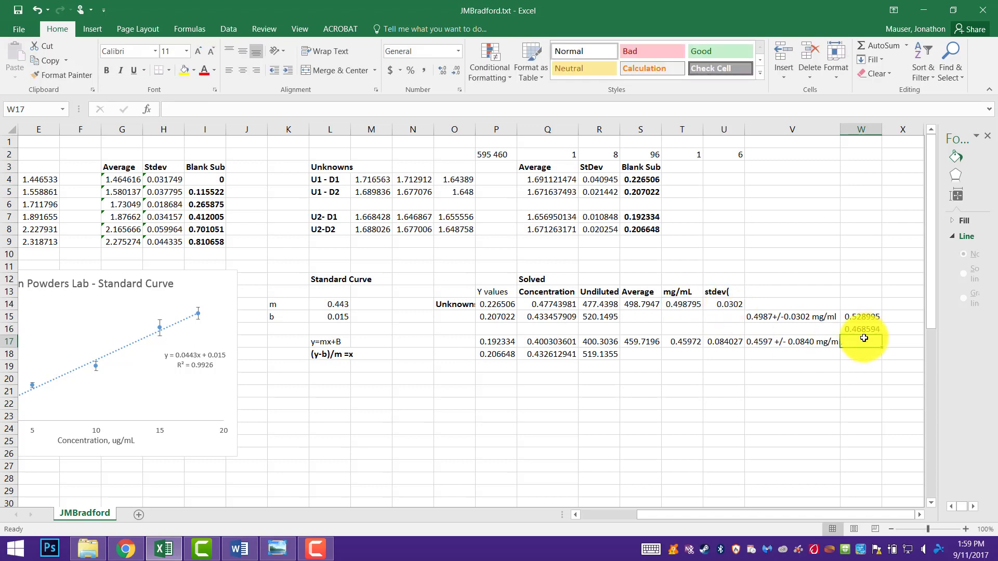
drag(863, 316, 864, 327)
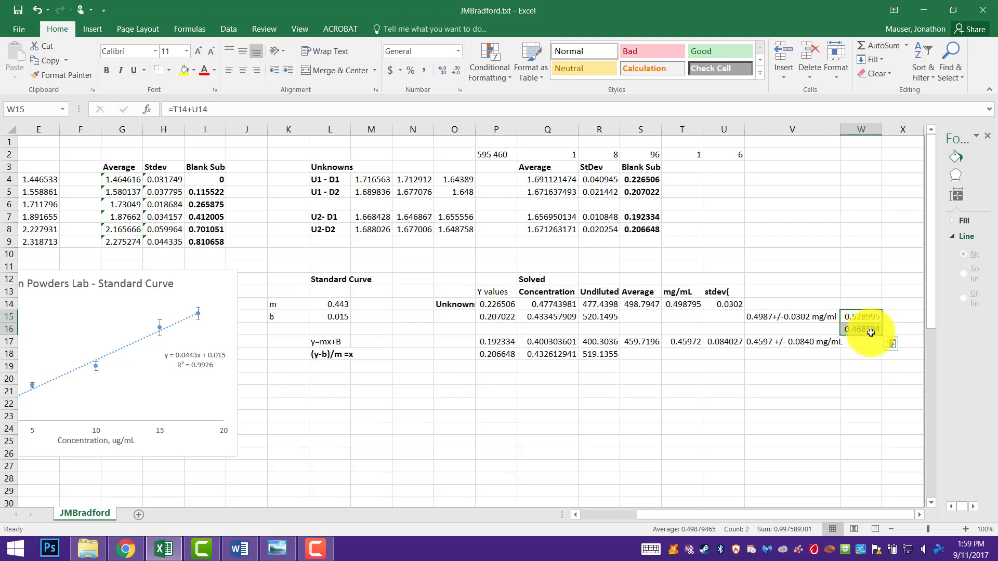
Calculate the upper limit of the second unknown's concentration in W17 with the formula =T17+U17
click(851, 349)
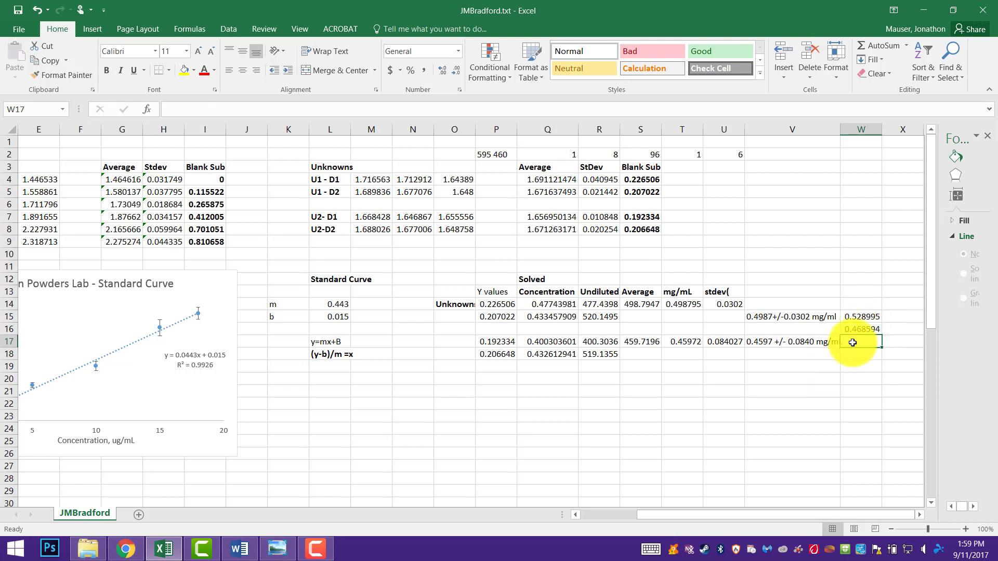
text(=)
click(694, 343)
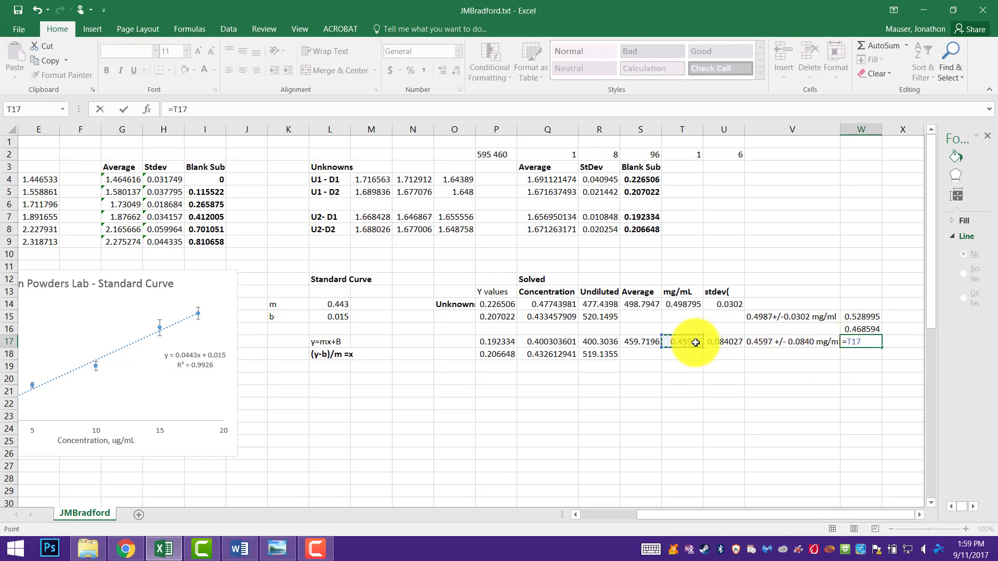
key(Return)
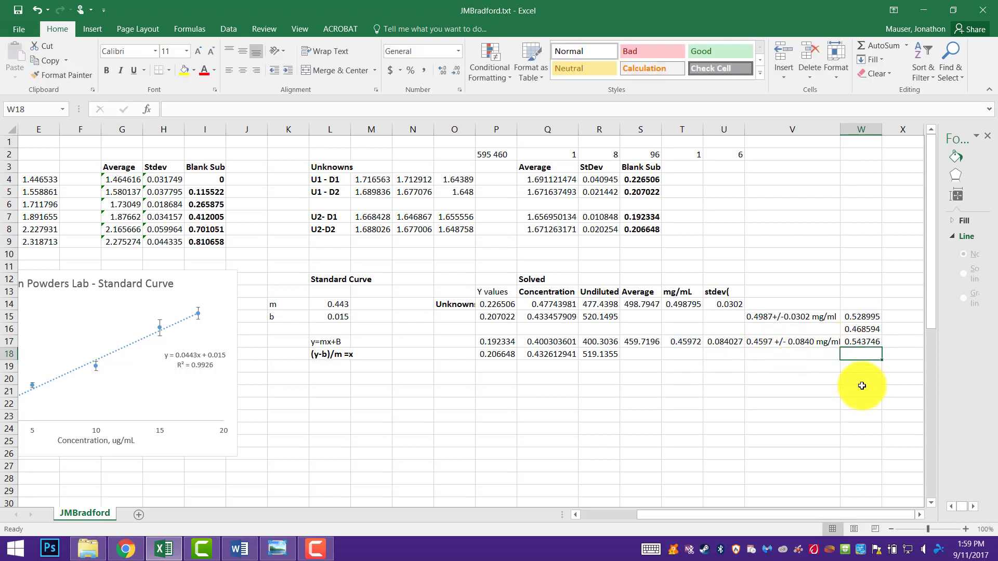
Calculate the lower limit of the second unknown's concentration in W18 with the formula =T17-U17
text(=)
click(685, 342)
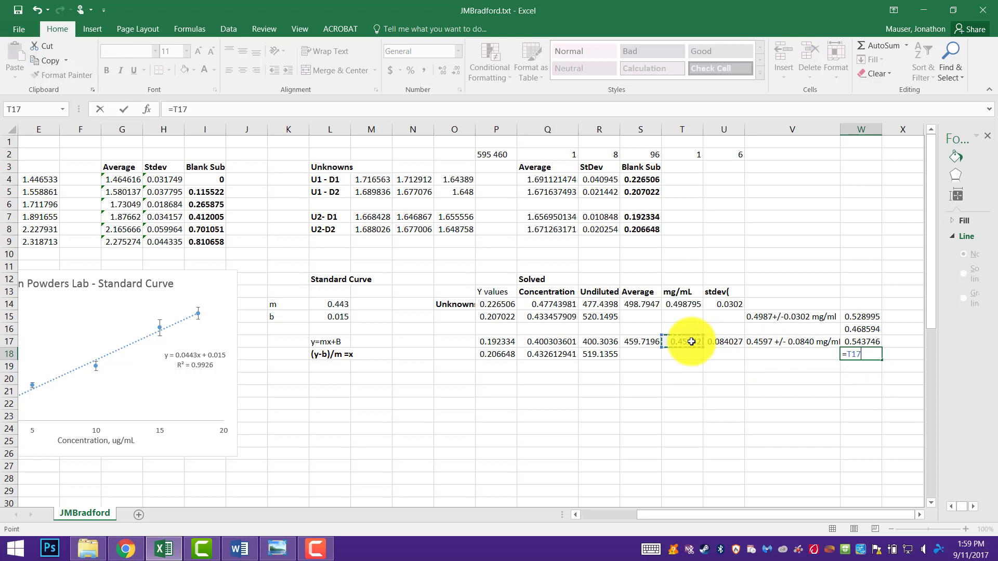
text(-)
click(729, 340)
key(Return)
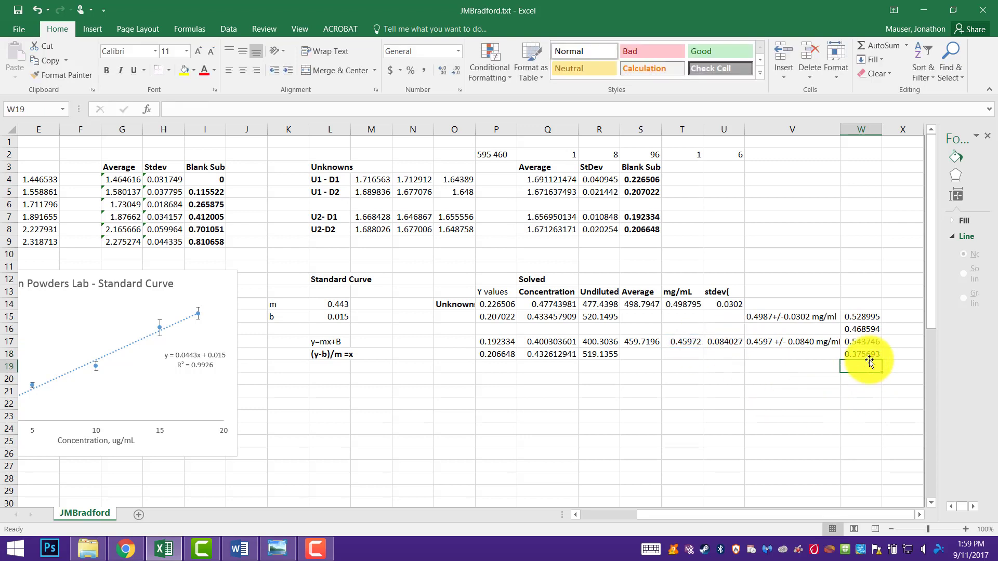
mouse_move(863, 361)
mouse_down()
mouse_move(870, 343)
mouse_move(875, 353)
mouse_up()
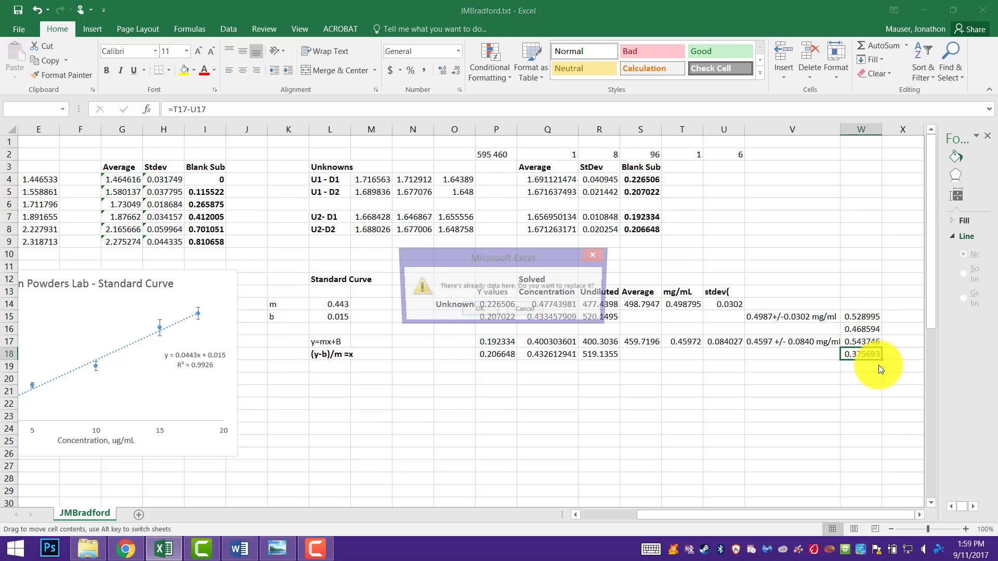
click(526, 310)
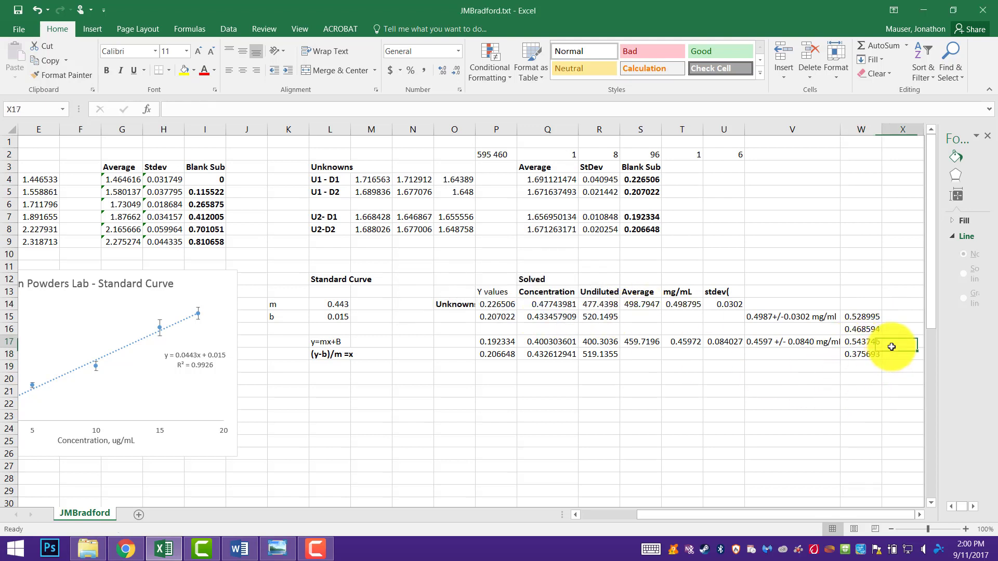
click(892, 321)
drag(892, 322, 894, 328)
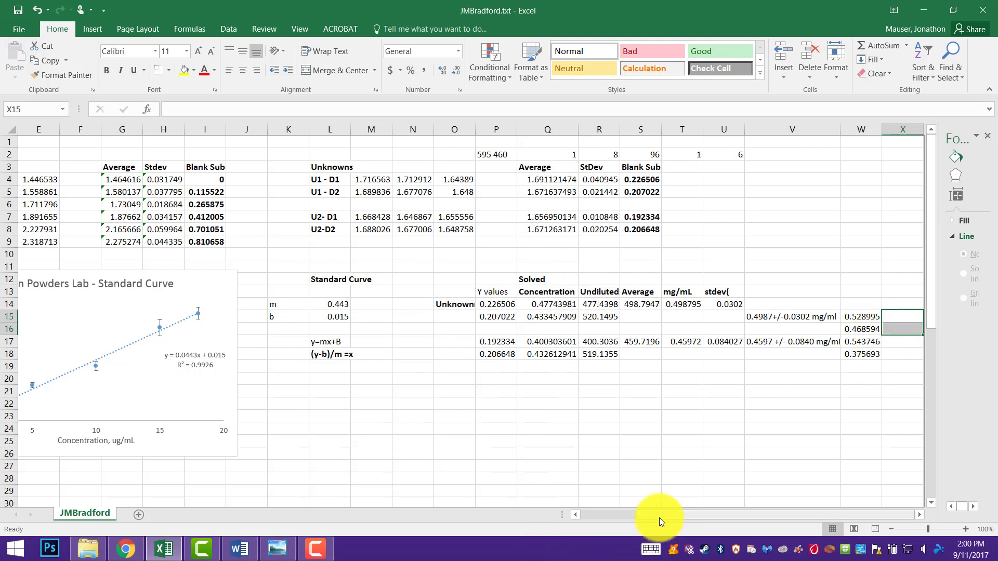
drag(659, 517, 603, 520)
click(223, 356)
click(555, 429)
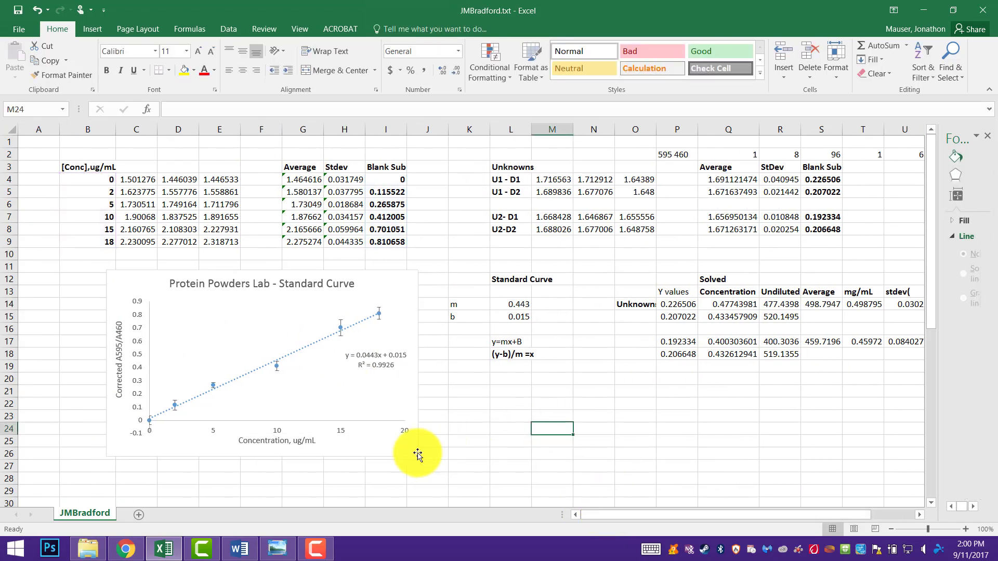
click(493, 464)
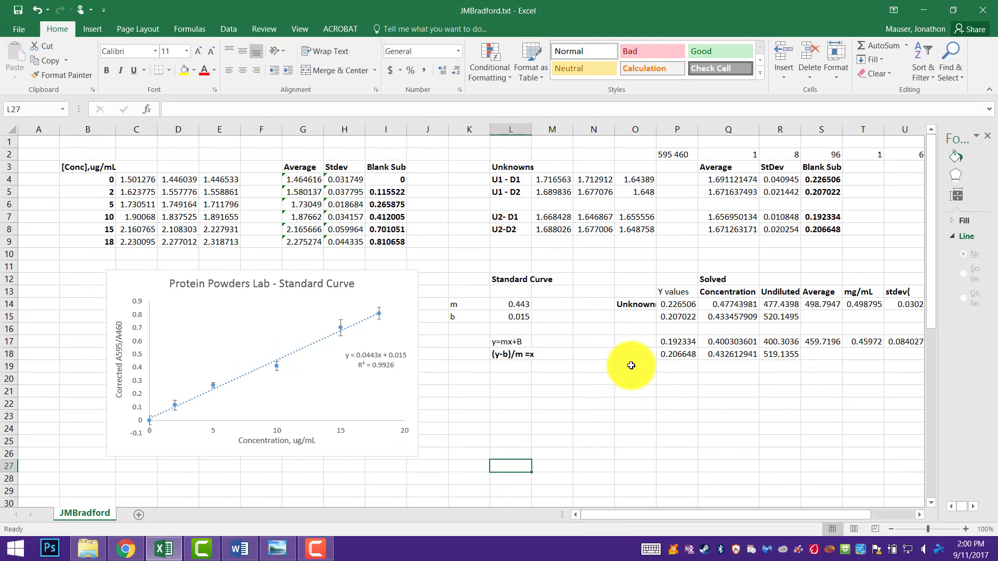